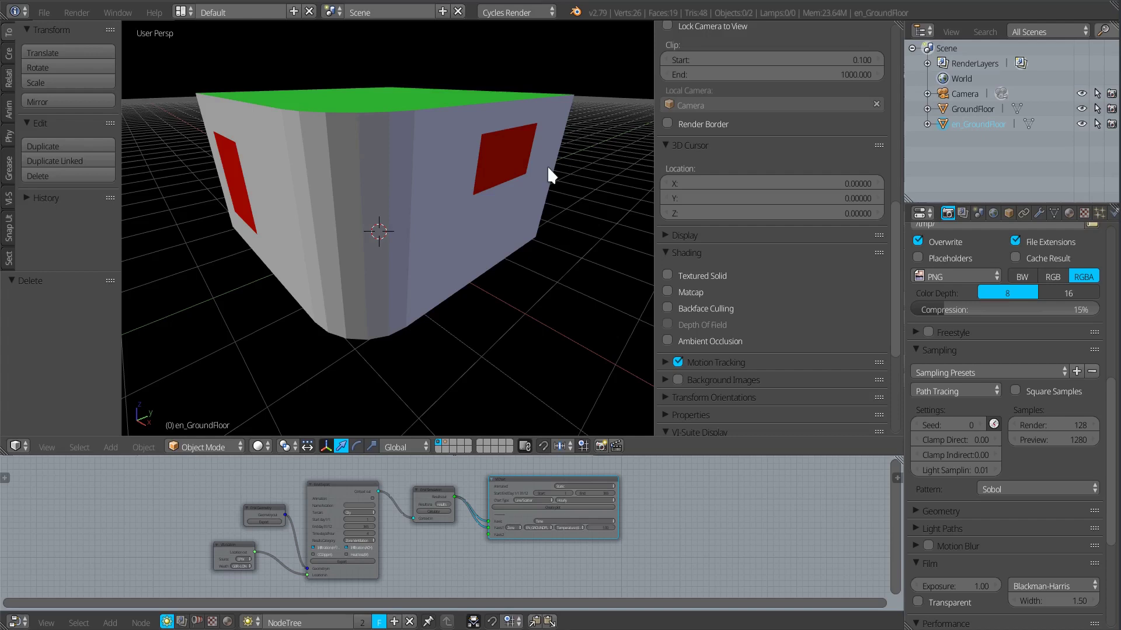
- Select the GroundFloor object and inspect the building model's walls, roof and openings from several sides
{"action": "middle_click_drag", "start_coordinate": [437, 185], "coordinate": [502, 244]}
{"action": "right_click", "coordinate": [393, 126]}
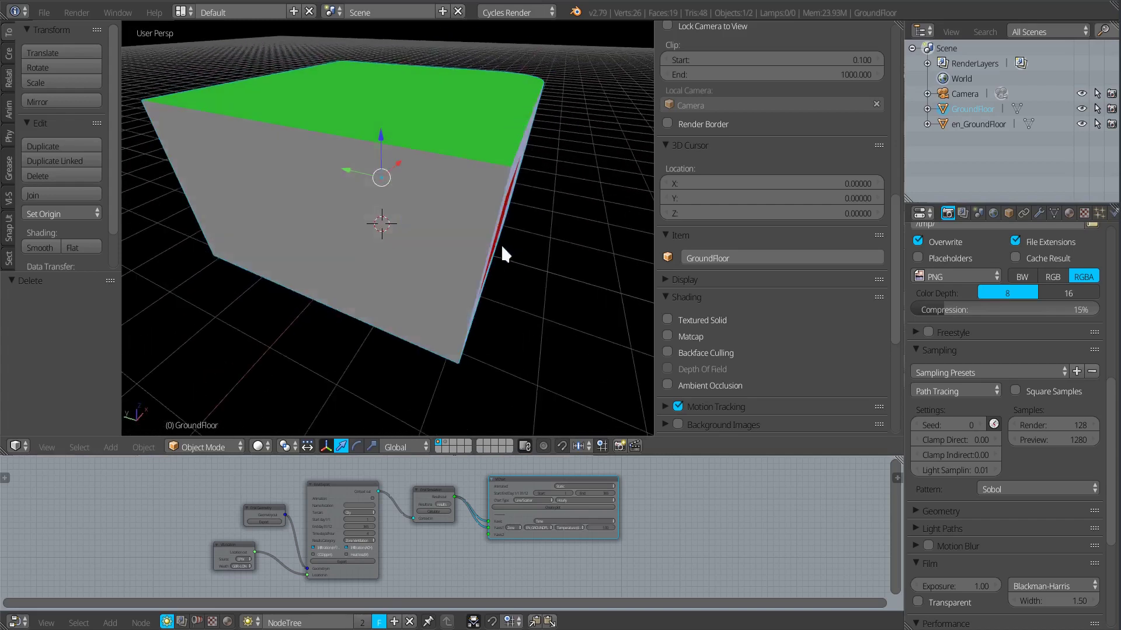
{"action": "middle_click_drag", "start_coordinate": [426, 303], "coordinate": [395, 268]}
{"action": "middle_click_drag", "start_coordinate": [496, 310], "coordinate": [383, 325]}
{"action": "middle_click_drag", "start_coordinate": [504, 281], "coordinate": [447, 268]}
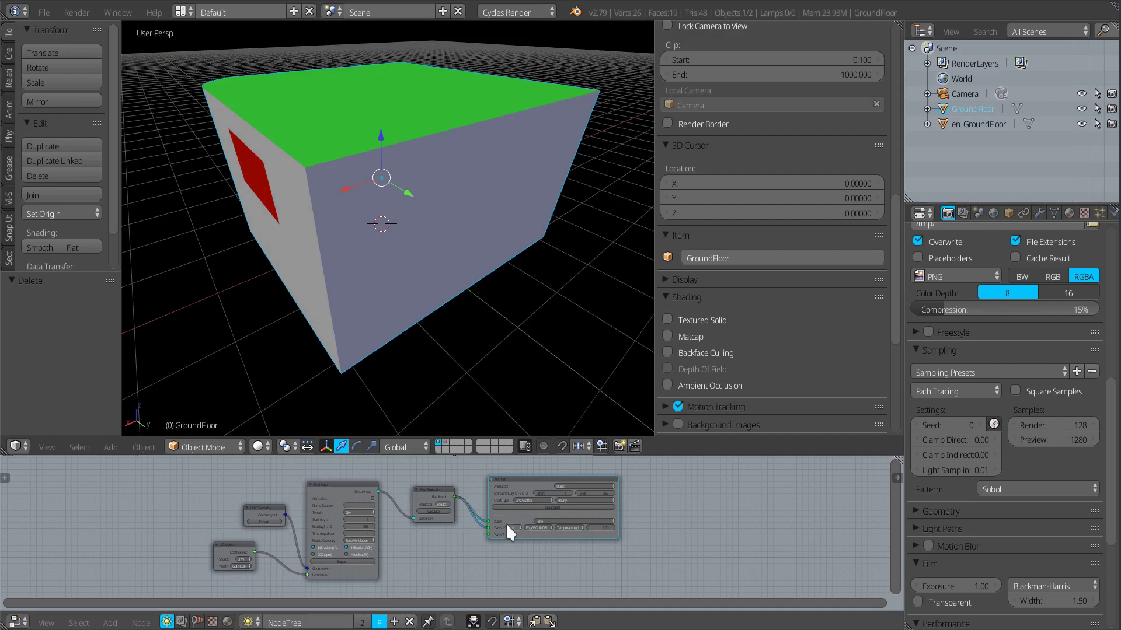
- Examine the simulation node tree from the VI Location and EnVi Geometry nodes through EnVi Export and EnVi Simulation to VI Chart
{"action": "key", "text": "ctrl+Up"}
{"action": "scroll", "coordinate": [376, 363], "scroll_direction": "up", "scroll_amount": 5}
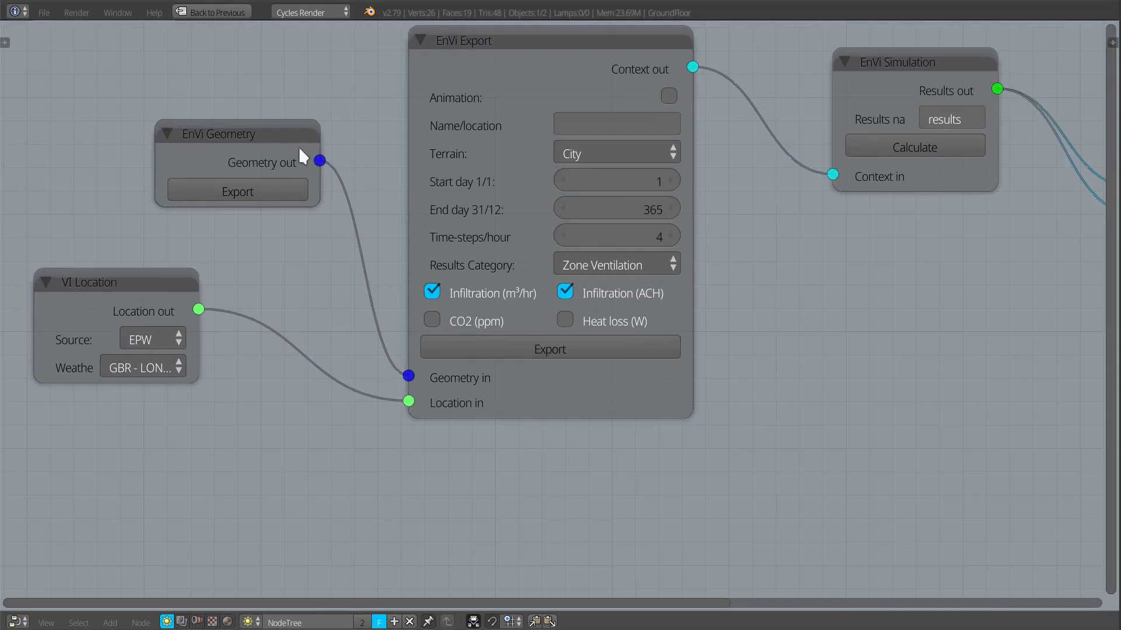
{"action": "middle_click_drag", "start_coordinate": [312, 311], "coordinate": [235, 370]}
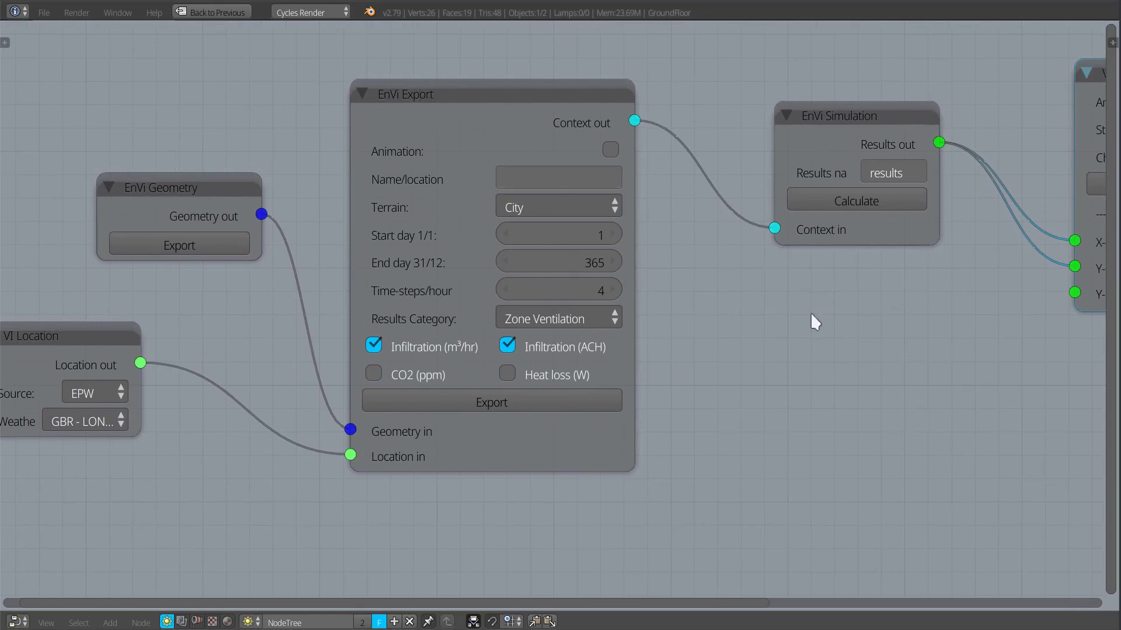
{"action": "middle_click_drag", "start_coordinate": [789, 362], "coordinate": [578, 350]}
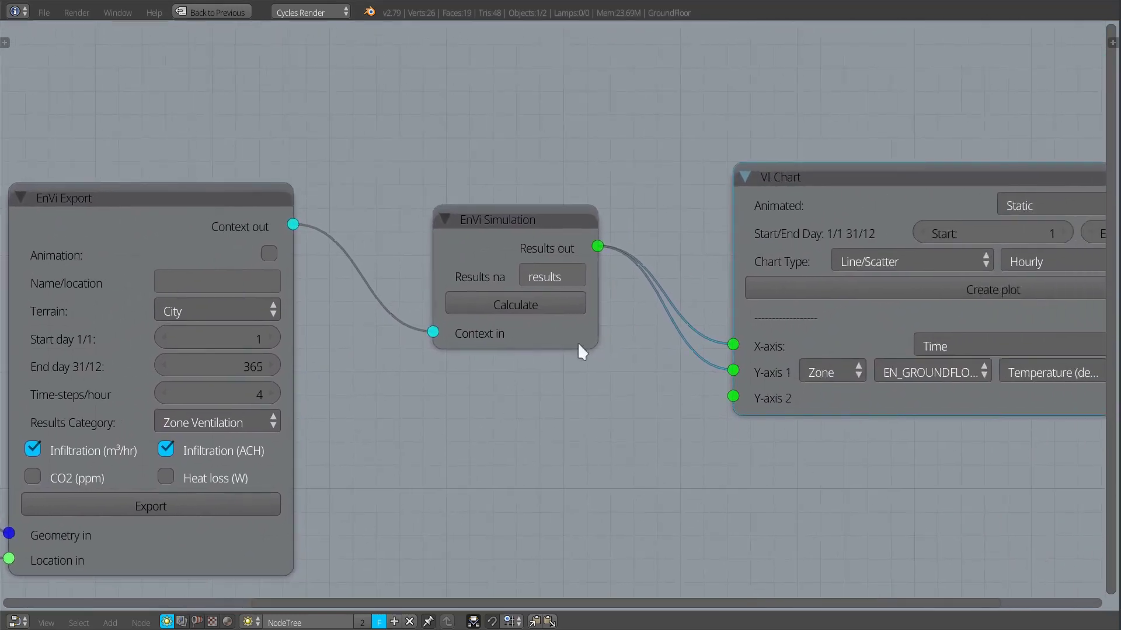
{"action": "key", "text": "KP_Decimal"}
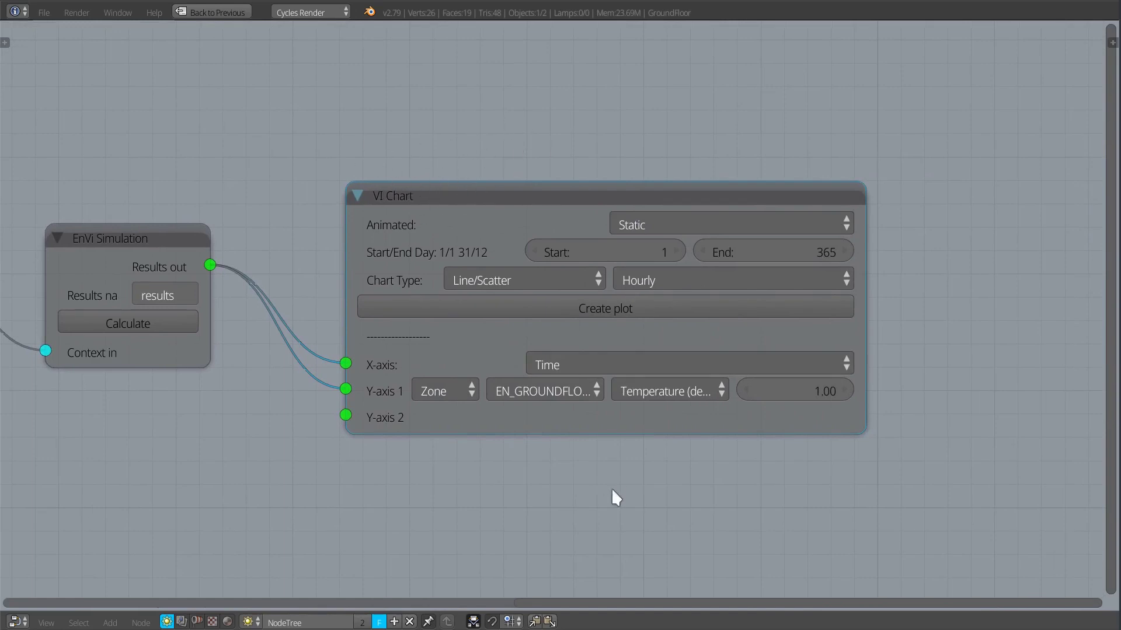
{"action": "scroll", "coordinate": [616, 517], "scroll_direction": "down", "scroll_amount": 3}
{"action": "middle_click_drag", "start_coordinate": [405, 548], "coordinate": [618, 497]}
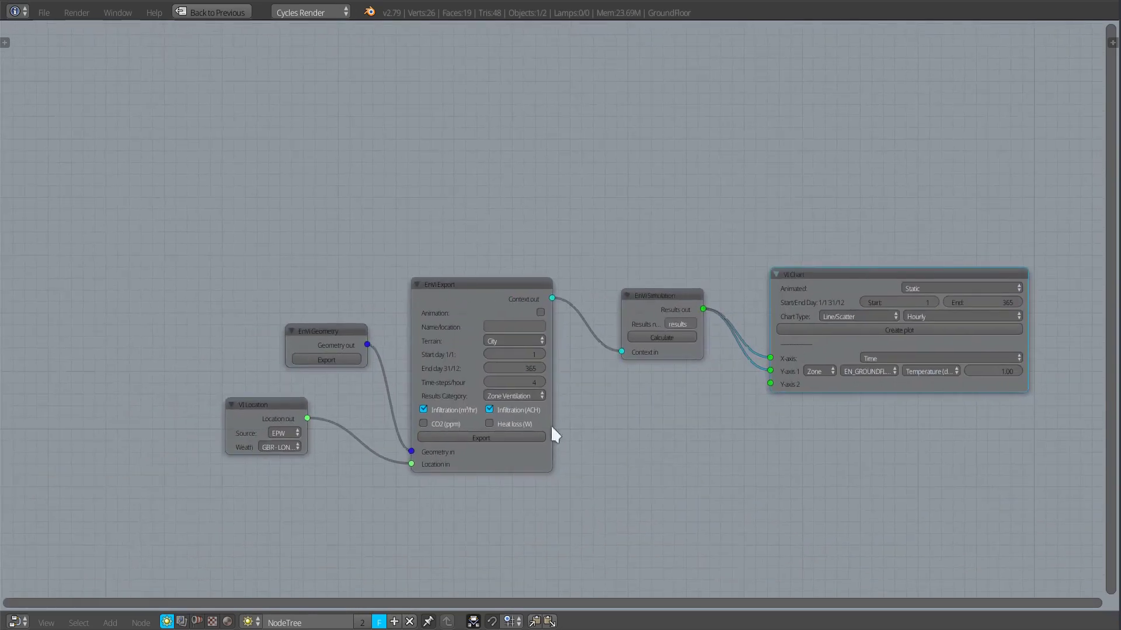
{"action": "scroll", "coordinate": [345, 377], "scroll_direction": "up", "scroll_amount": 3}
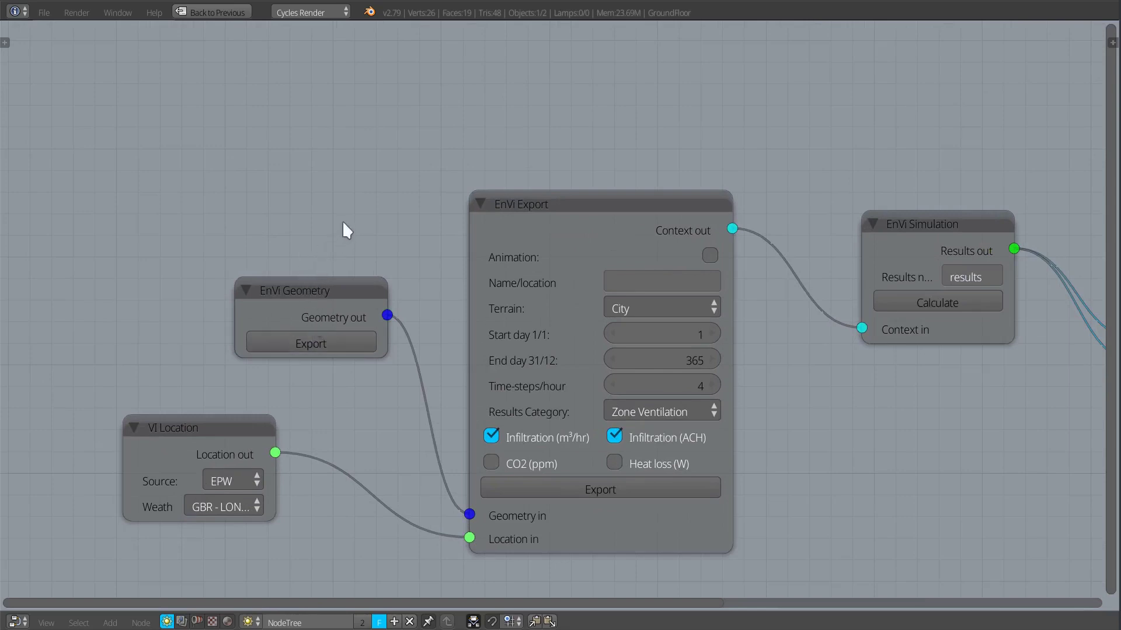
- Compare the original GroundFloor model on the first layer with the exported geometry on the second layer, ending on the second
{"action": "key", "text": "ctrl+Up"}
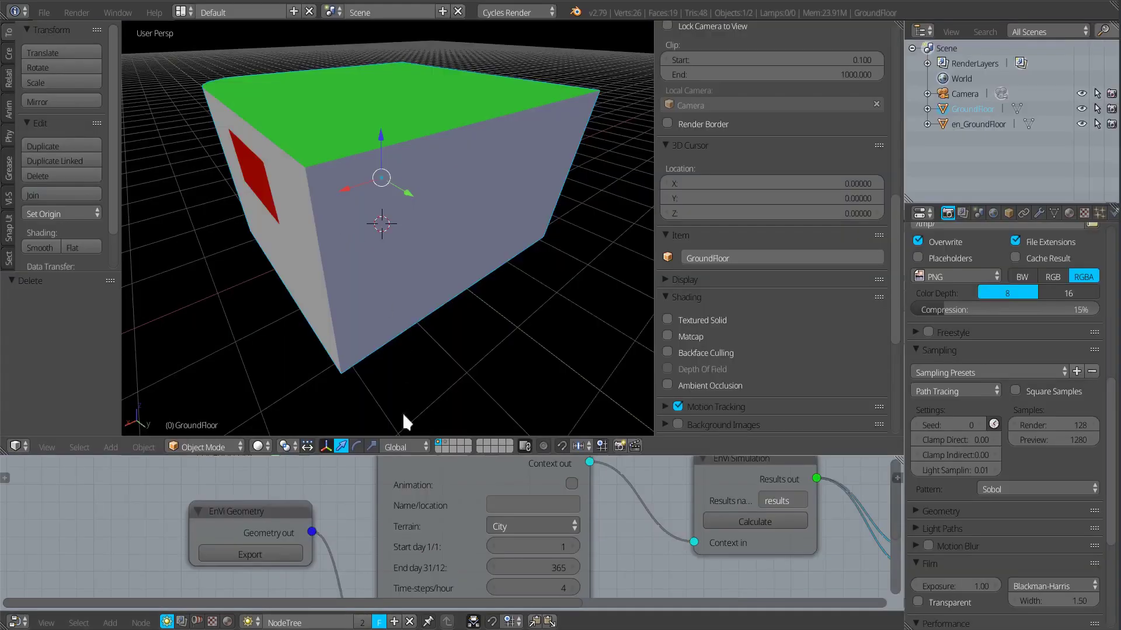
{"action": "left_click", "coordinate": [444, 442]}
{"action": "middle_click_drag", "start_coordinate": [300, 276], "coordinate": [435, 251]}
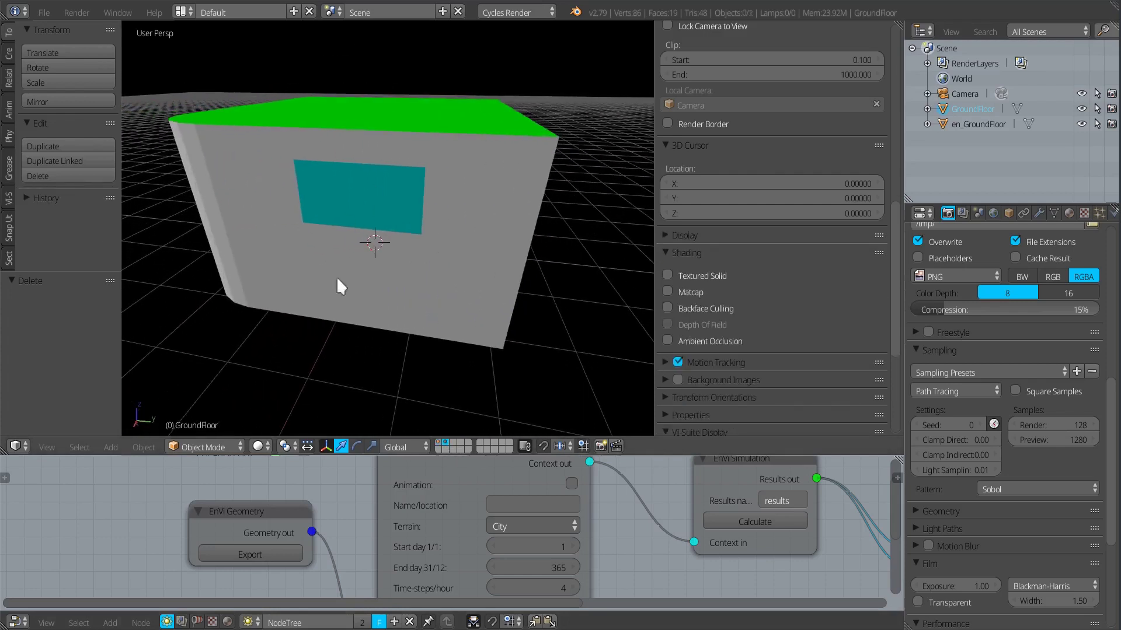
{"action": "left_click", "coordinate": [436, 442]}
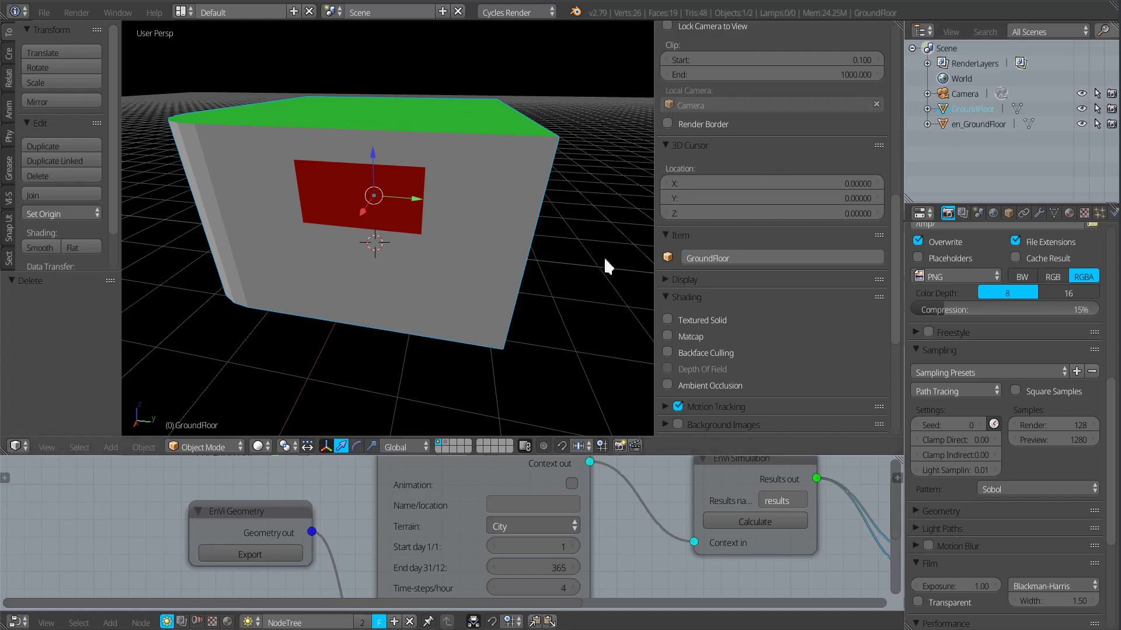
{"action": "left_click", "coordinate": [442, 442]}
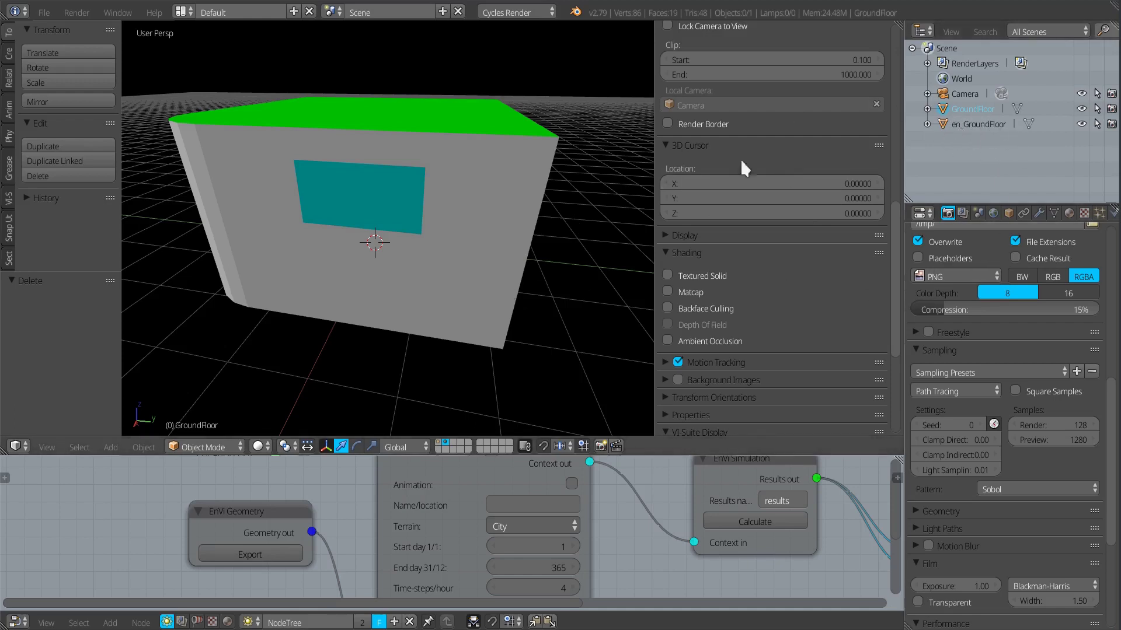
{"action": "mouse_move", "coordinate": [466, 321]}
{"action": "middle_mouse_down"}
{"action": "mouse_move", "coordinate": [440, 328]}
{"action": "mouse_move", "coordinate": [460, 318]}
{"action": "middle_mouse_up"}
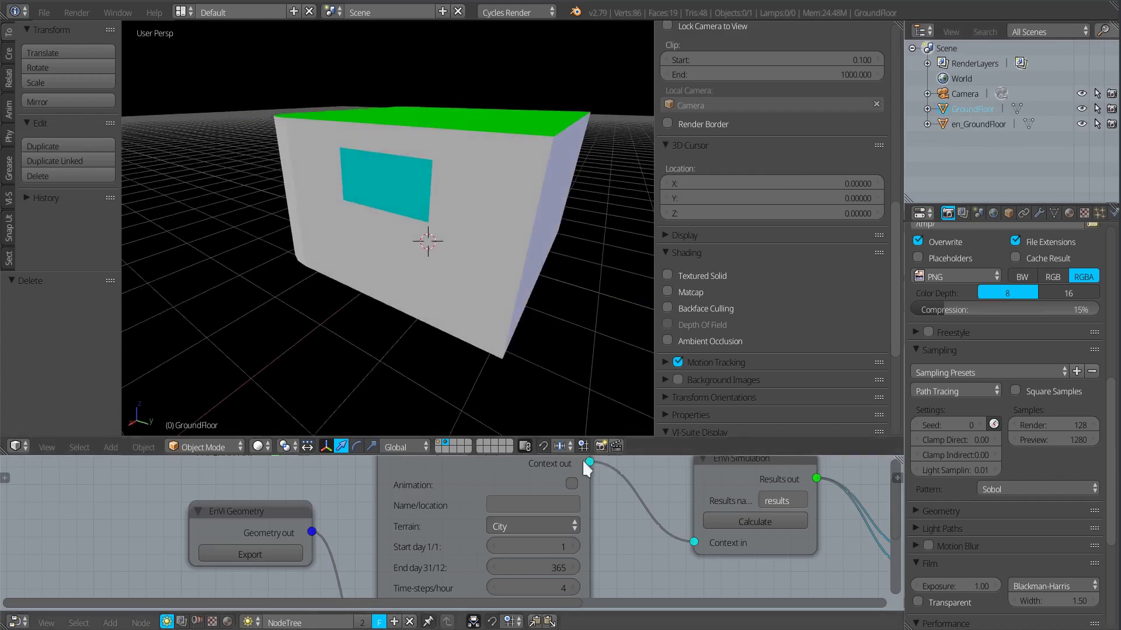
- Split the node editor in two, show the EnVi Network tree in the new one, and maximise it framed on the Zone node
{"action": "key", "text": "ctrl+Up"}
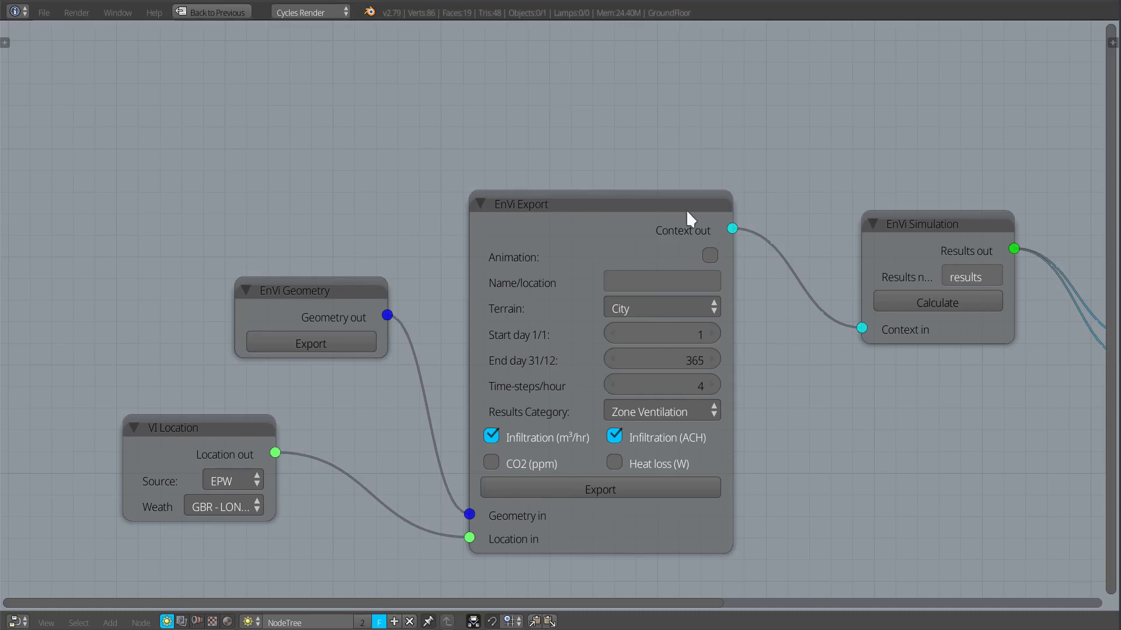
{"action": "key", "text": "ctrl+Up"}
{"action": "left_click_drag", "start_coordinate": [897, 461], "coordinate": [473, 461]}
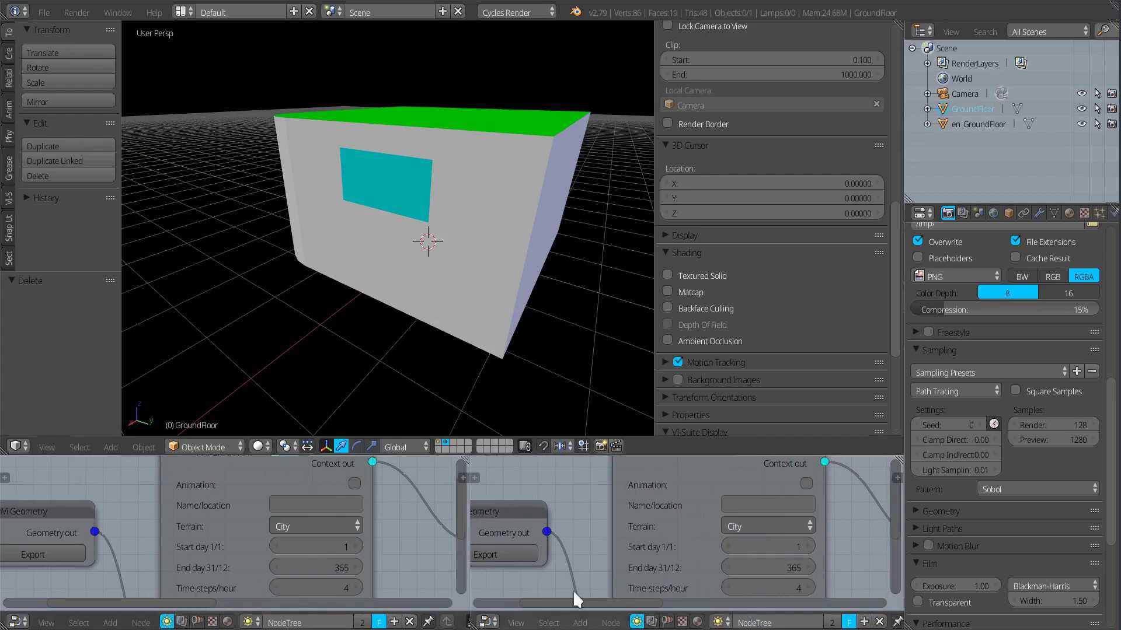
{"action": "left_click", "coordinate": [666, 622]}
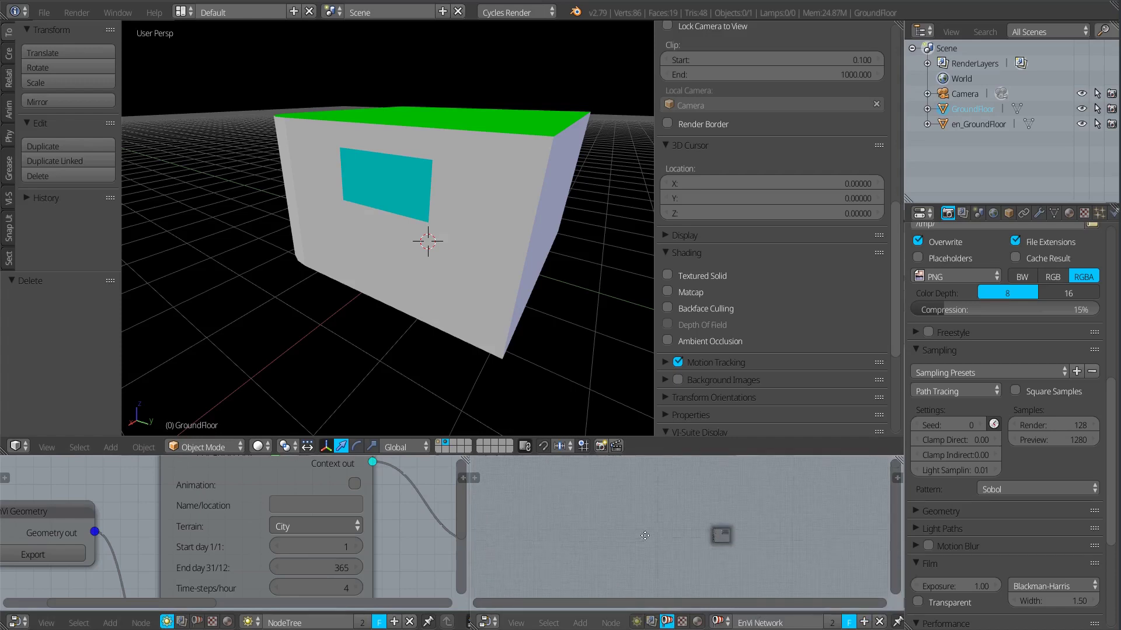
{"action": "left_click", "coordinate": [662, 520]}
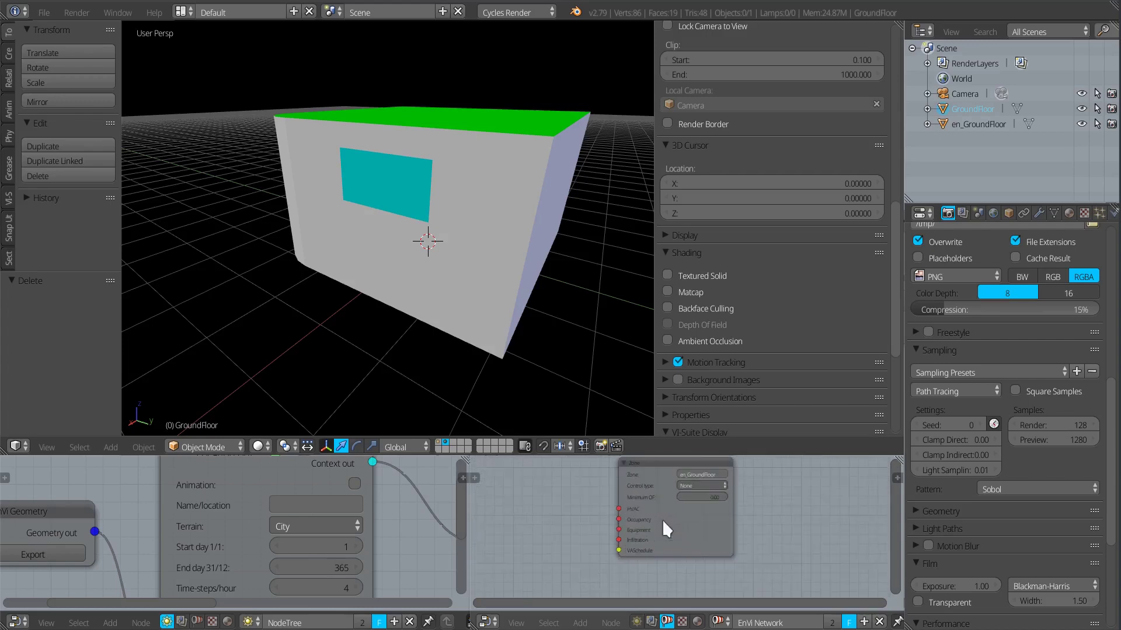
{"action": "key", "text": "ctrl+Up"}
{"action": "key", "text": "Home"}
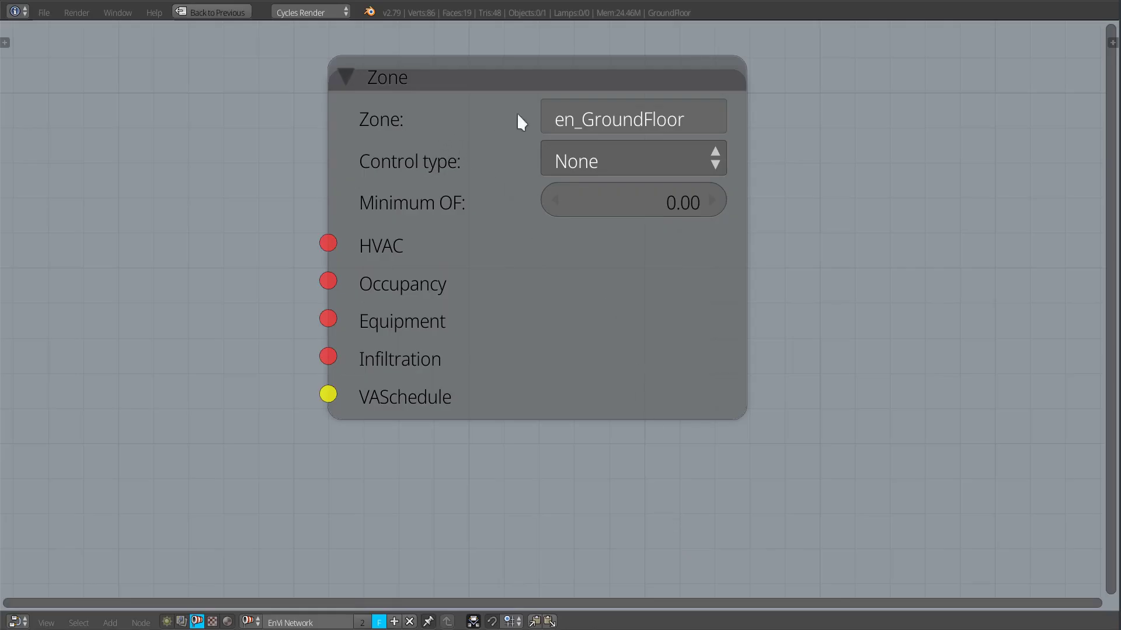
- Reposition the en_GroundFloor Zone node and check its control type options, keeping None
{"action": "left_click_drag", "start_coordinate": [481, 76], "coordinate": [532, 127]}
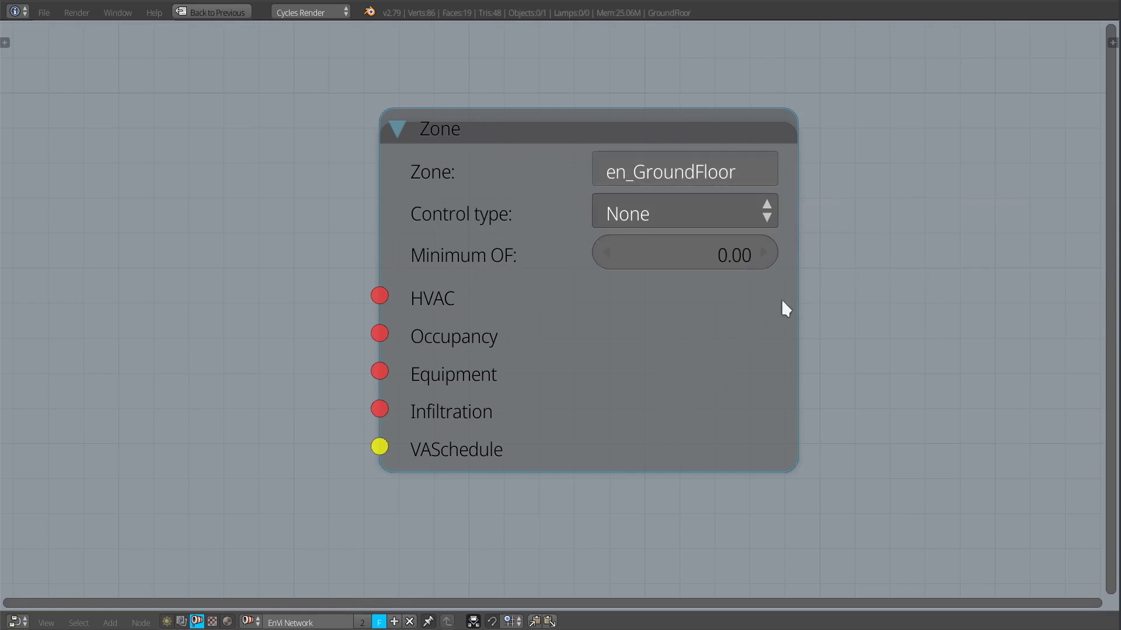
{"action": "left_click", "coordinate": [660, 216]}
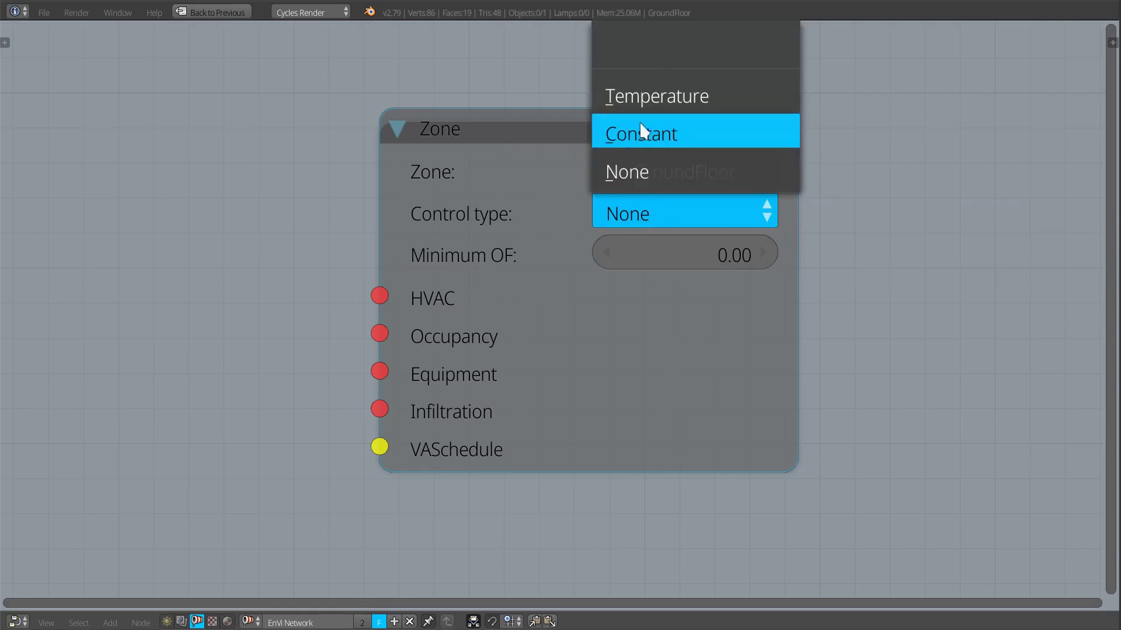
{"action": "left_click", "coordinate": [658, 211]}
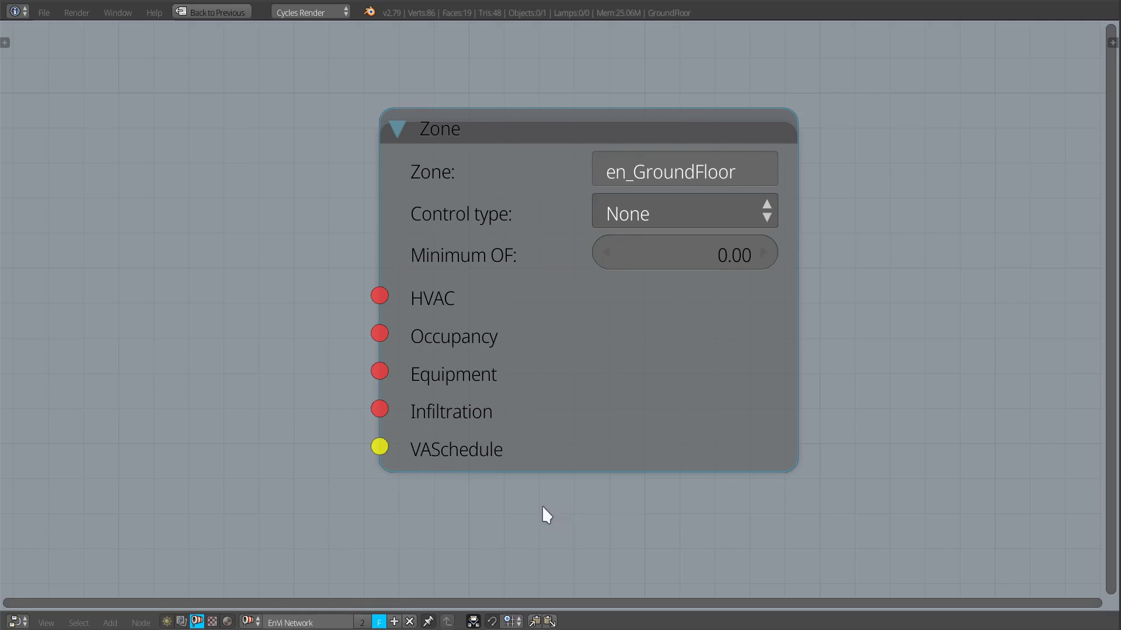
- Add an HVAC zone node beside the Zone node and connect its HVAC output to the zone's HVAC input
{"action": "middle_click_drag", "start_coordinate": [400, 516], "coordinate": [655, 432]}
{"action": "scroll", "coordinate": [602, 495], "scroll_direction": "down", "scroll_amount": 2}
{"action": "scroll", "coordinate": [601, 493], "scroll_direction": "down", "scroll_amount": 1}
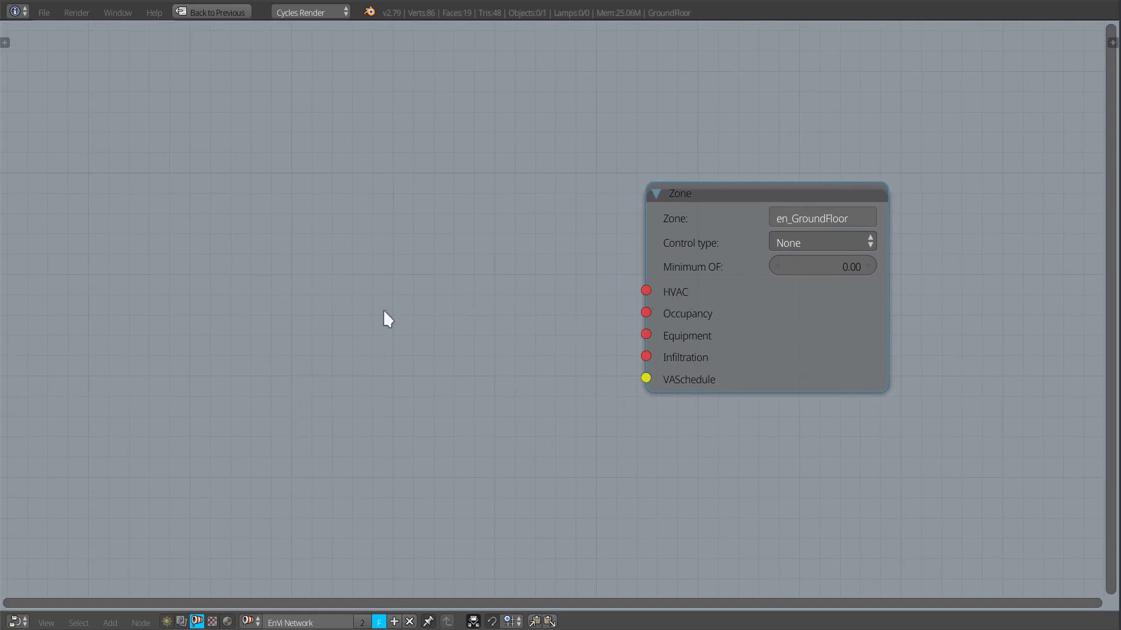
{"action": "key", "text": "shift+a"}
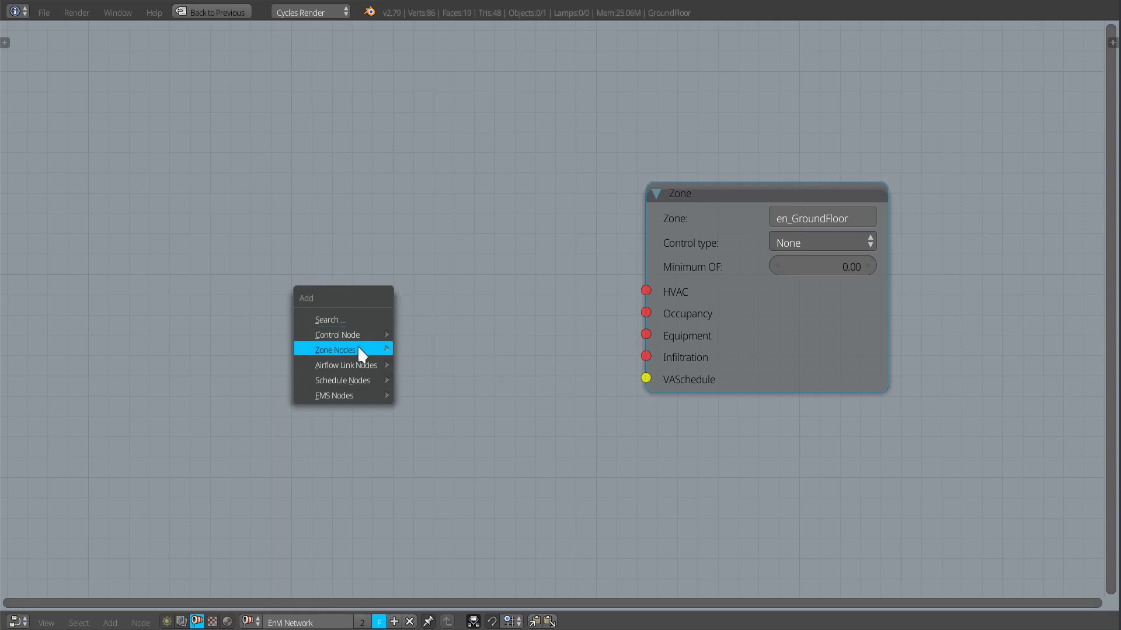
{"action": "mouse_move", "coordinate": [372, 349]}
{"action": "left_click", "coordinate": [437, 414]}
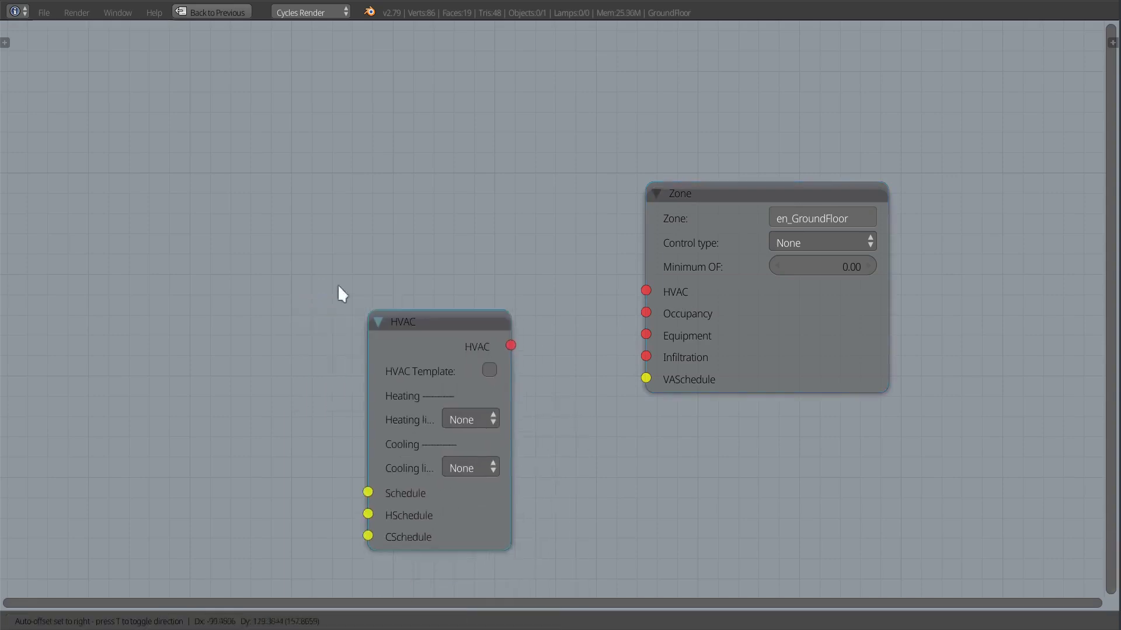
{"action": "left_click", "coordinate": [268, 209]}
{"action": "left_click_drag", "start_coordinate": [416, 249], "coordinate": [656, 296]}
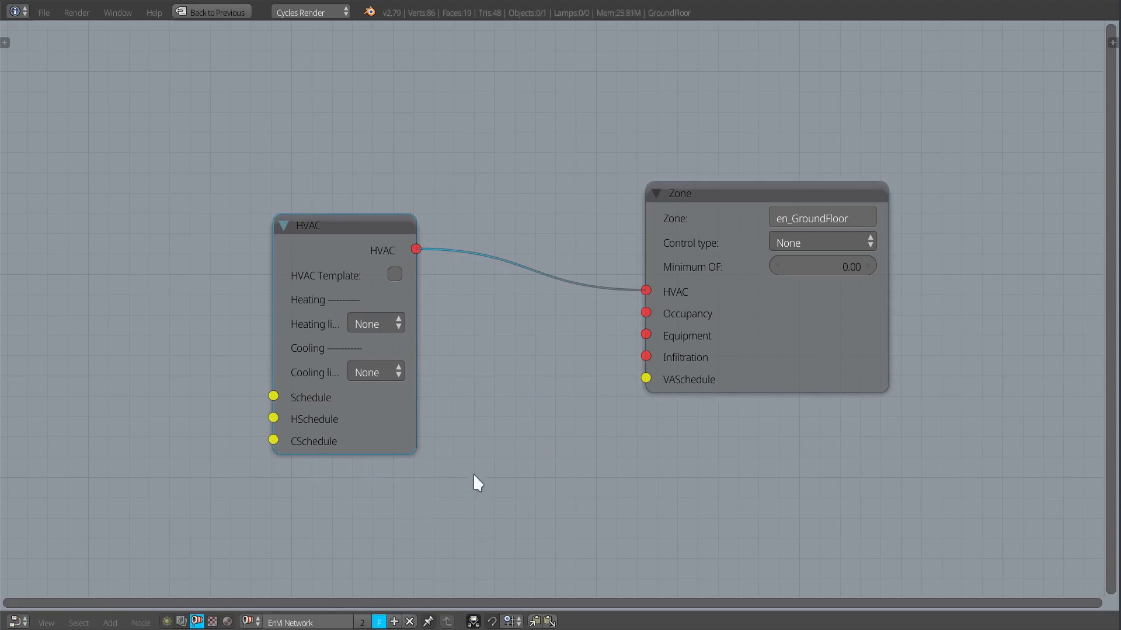
- Widen the HVAC node, set its heating limit to NoLimit, and move it so all its settings fit in view
{"action": "left_click_drag", "start_coordinate": [273, 301], "coordinate": [161, 300]}
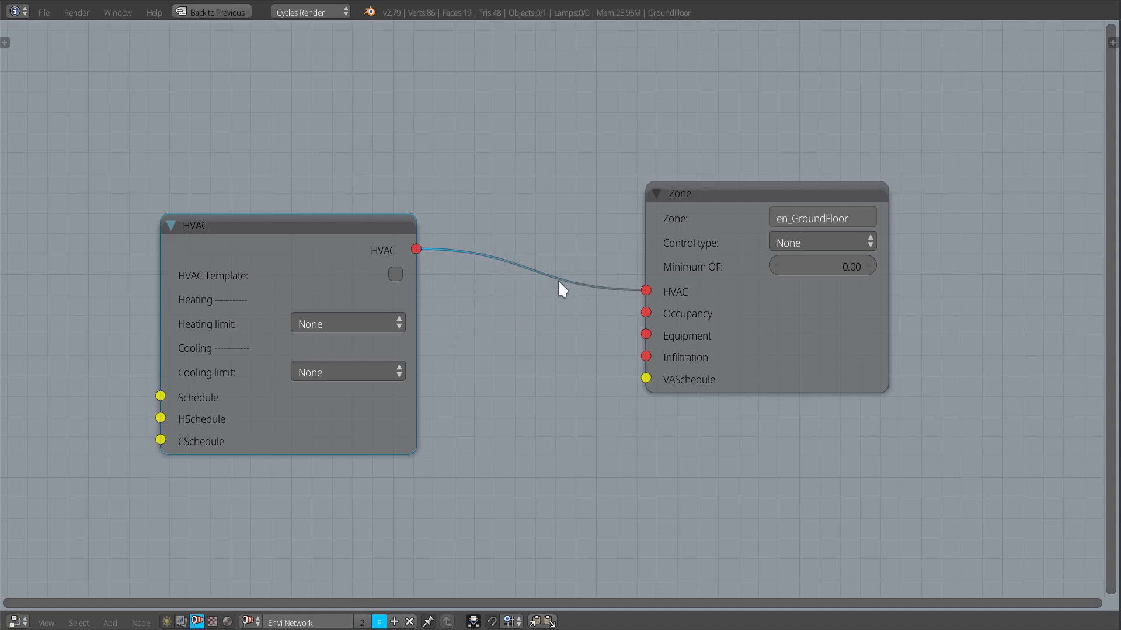
{"action": "left_click", "coordinate": [367, 323]}
{"action": "left_click", "coordinate": [366, 323]}
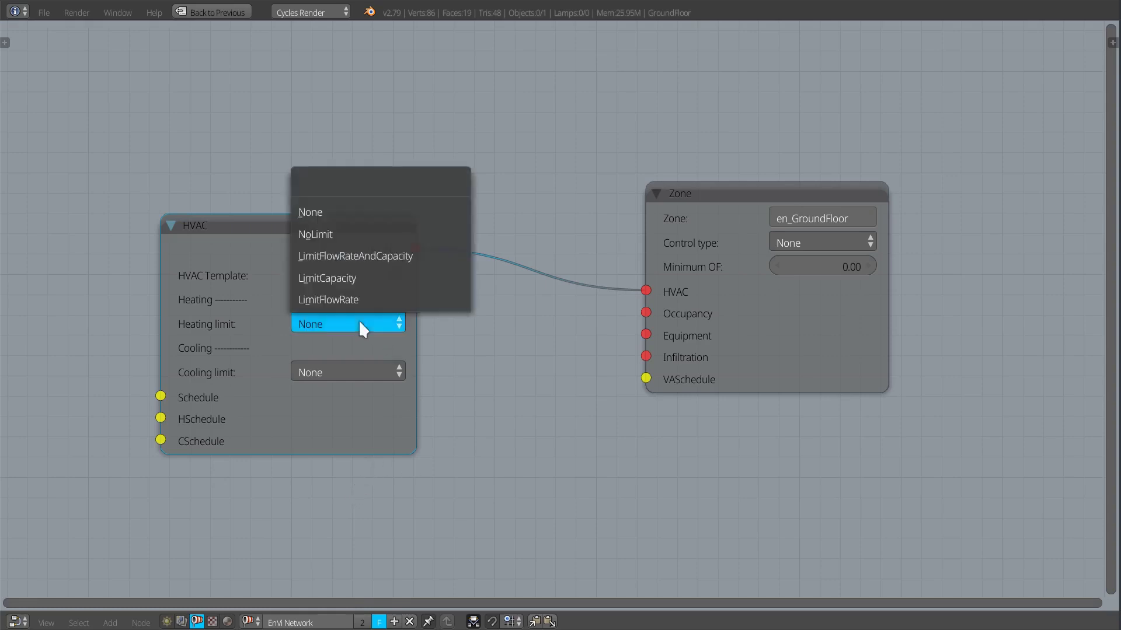
{"action": "left_click", "coordinate": [349, 235]}
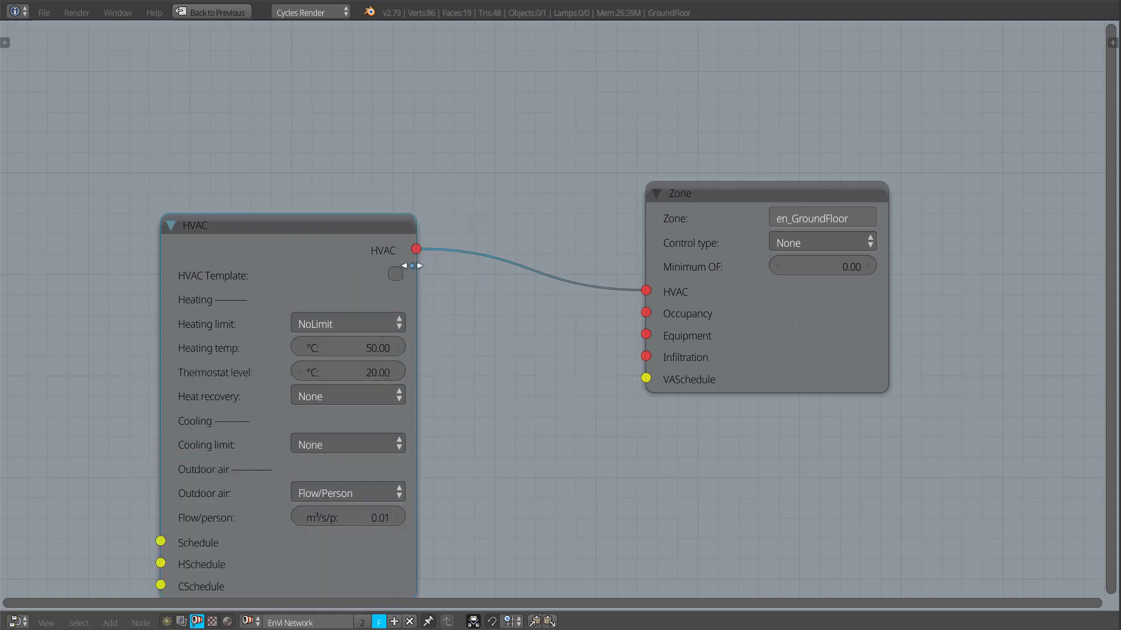
{"action": "left_click_drag", "start_coordinate": [342, 228], "coordinate": [294, 93]}
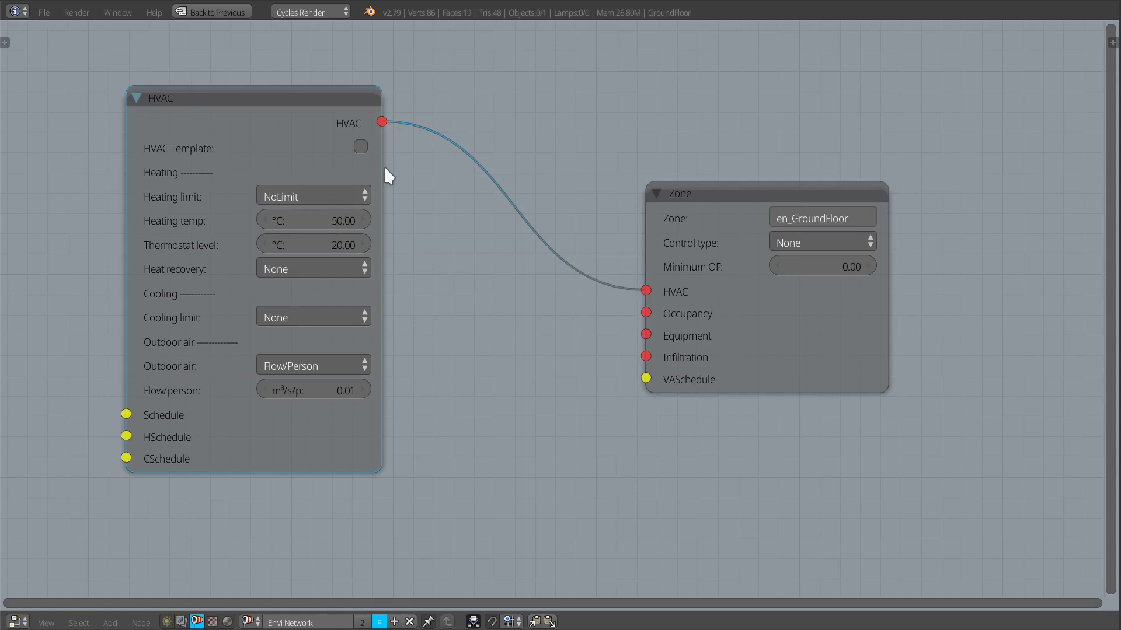
- Return to the main NodeTree, export the EnVi context, and run the EnVi simulation calculation
{"action": "scroll", "coordinate": [470, 362], "scroll_direction": "down", "scroll_amount": 2}
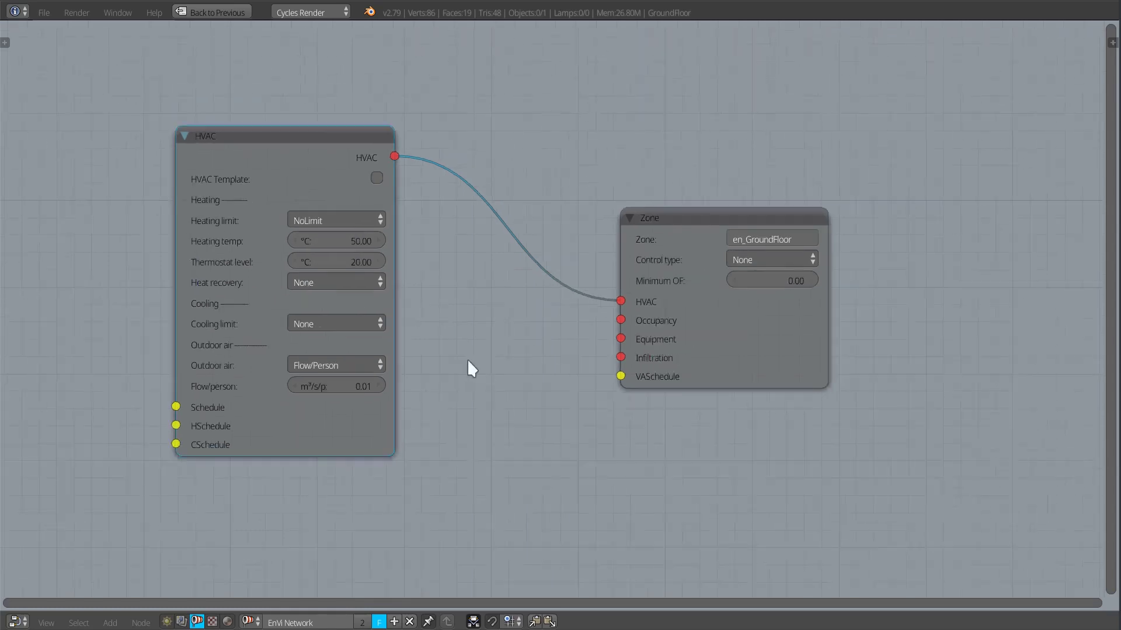
{"action": "scroll", "coordinate": [588, 295], "scroll_direction": "down", "scroll_amount": 3}
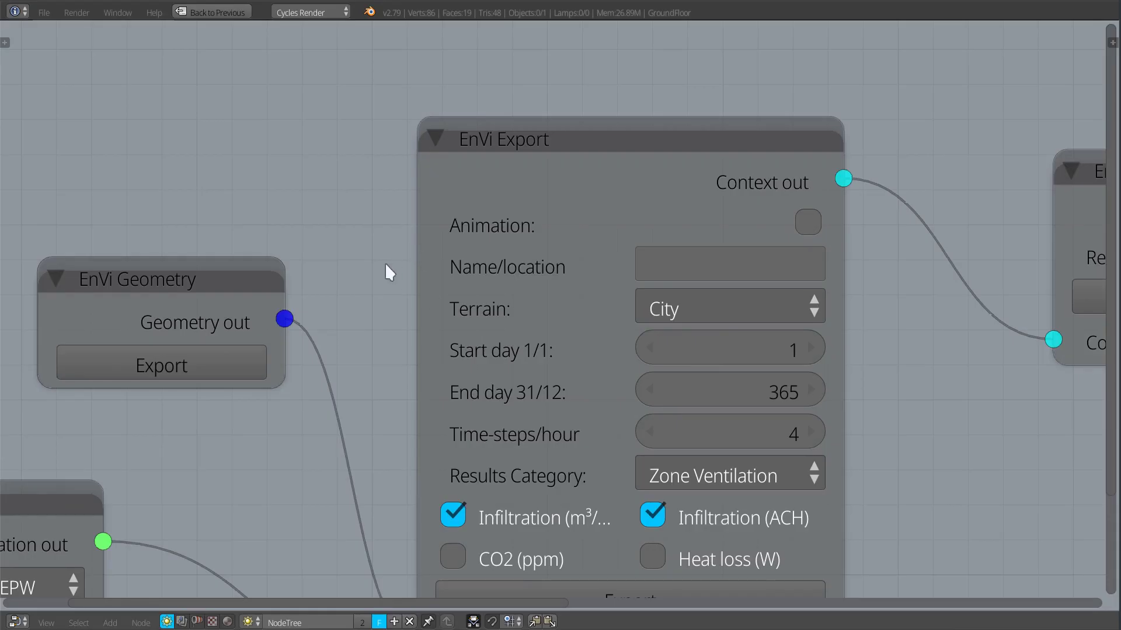
{"action": "scroll", "coordinate": [387, 270], "scroll_direction": "down", "scroll_amount": 3}
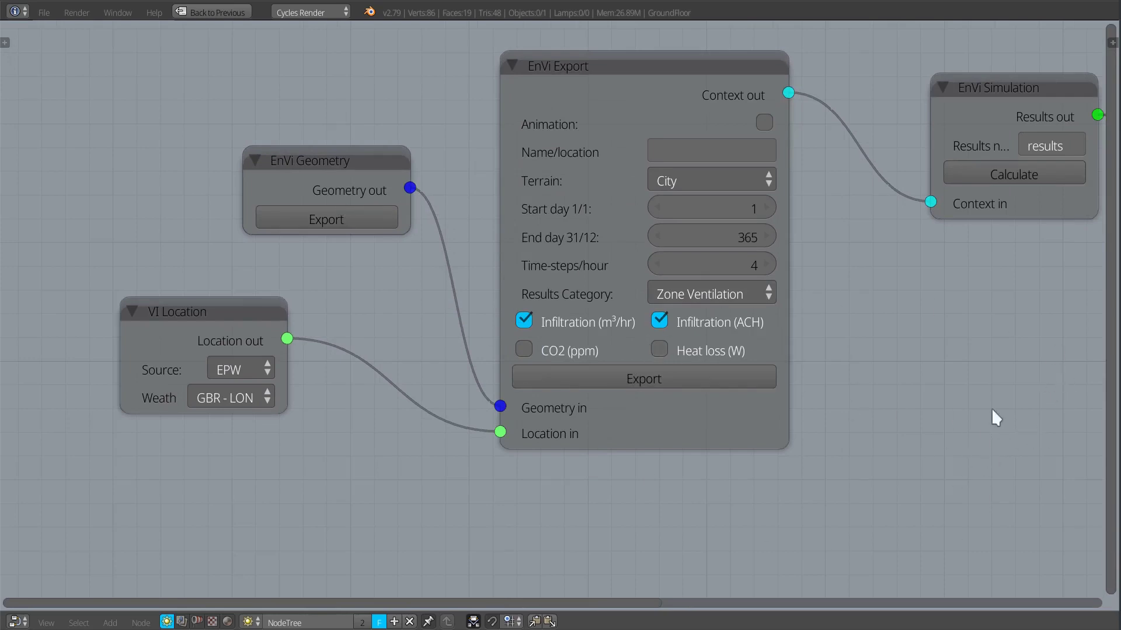
{"action": "left_click", "coordinate": [634, 369]}
{"action": "middle_click_drag", "start_coordinate": [818, 340], "coordinate": [569, 386]}
{"action": "left_click", "coordinate": [617, 231]}
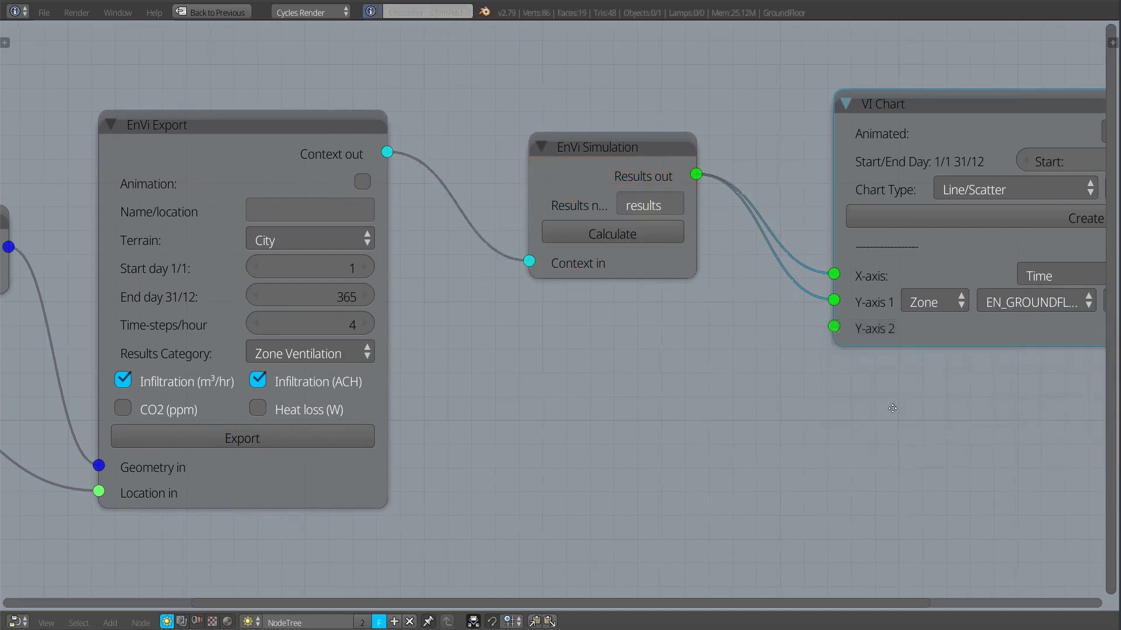
- Set the VI Chart's Y-axis 1 metric to Temperature (degC) for the ground floor zone and create the plot
{"action": "middle_click_drag", "start_coordinate": [723, 352], "coordinate": [480, 404]}
{"action": "left_click", "coordinate": [736, 298]}
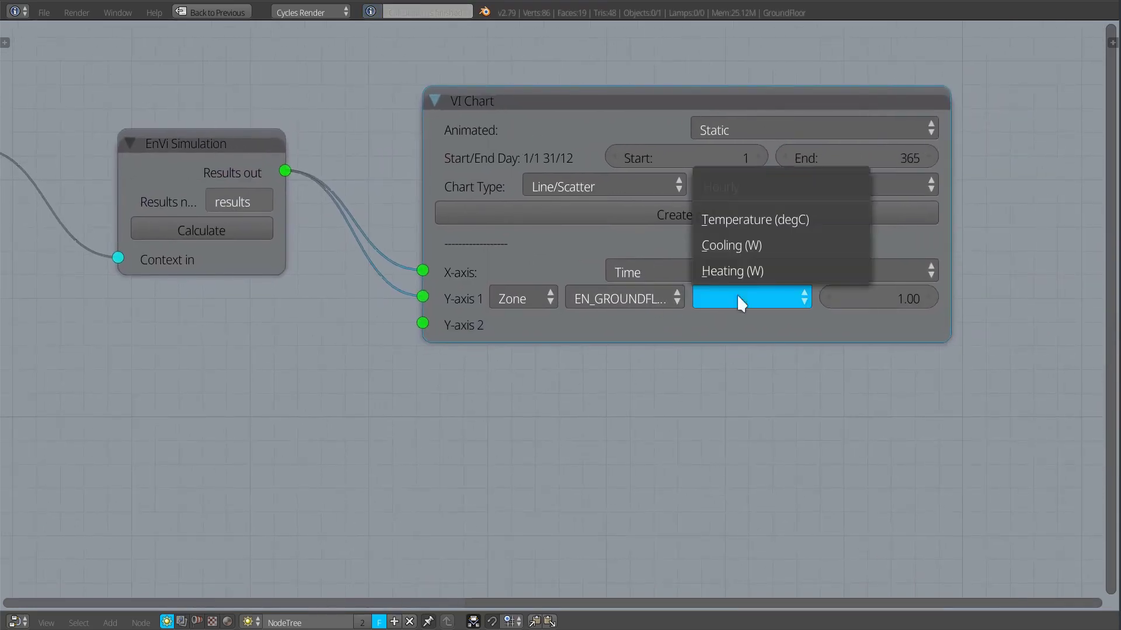
{"action": "left_click", "coordinate": [757, 224]}
{"action": "left_click", "coordinate": [703, 223]}
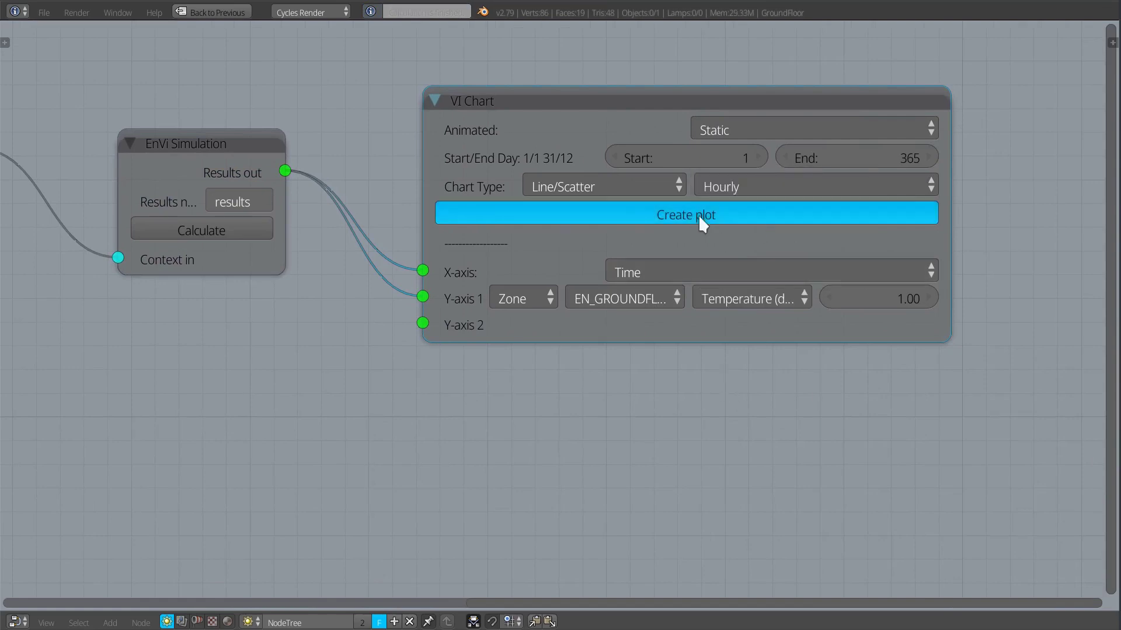
- Dismiss the temperature plot, set the VI Chart's Y-axis 1 metric to Heating (W), and create the plot
{"action": "left_click_drag", "start_coordinate": [648, 171], "coordinate": [592, 125]}
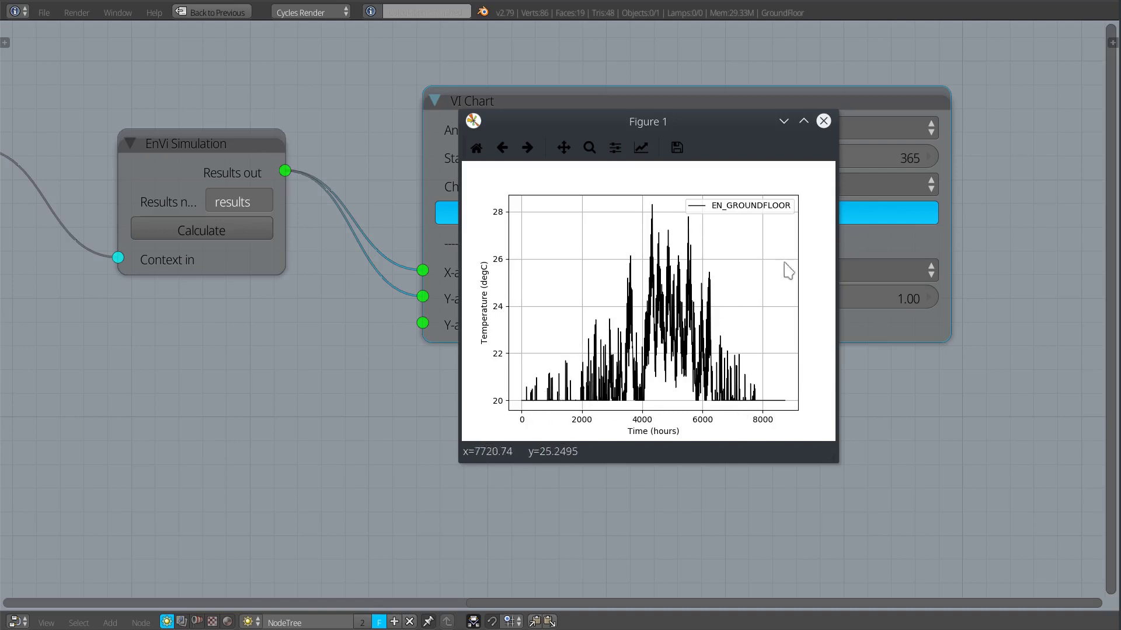
{"action": "left_click", "coordinate": [824, 121]}
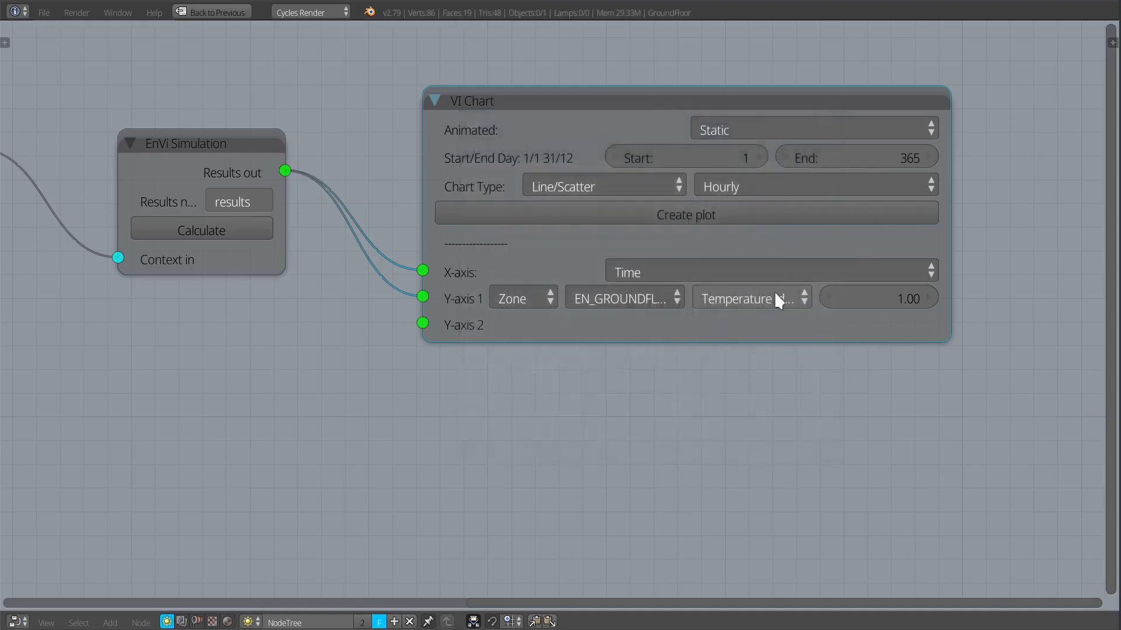
{"action": "left_click", "coordinate": [769, 297]}
{"action": "left_click", "coordinate": [746, 268]}
{"action": "left_click", "coordinate": [718, 211]}
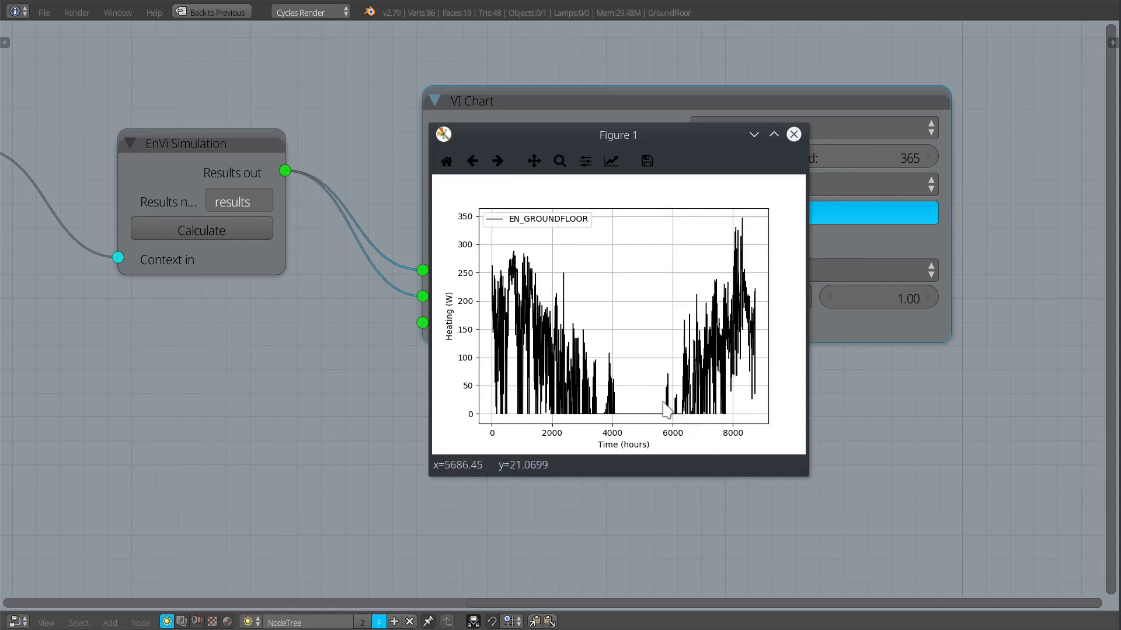
- Close the heating plot, set the Y-axis 1 metric to Cooling (W), create that plot, and close it
{"action": "left_click", "coordinate": [793, 135]}
{"action": "left_click", "coordinate": [747, 302]}
{"action": "left_click", "coordinate": [753, 305]}
{"action": "left_click", "coordinate": [743, 301]}
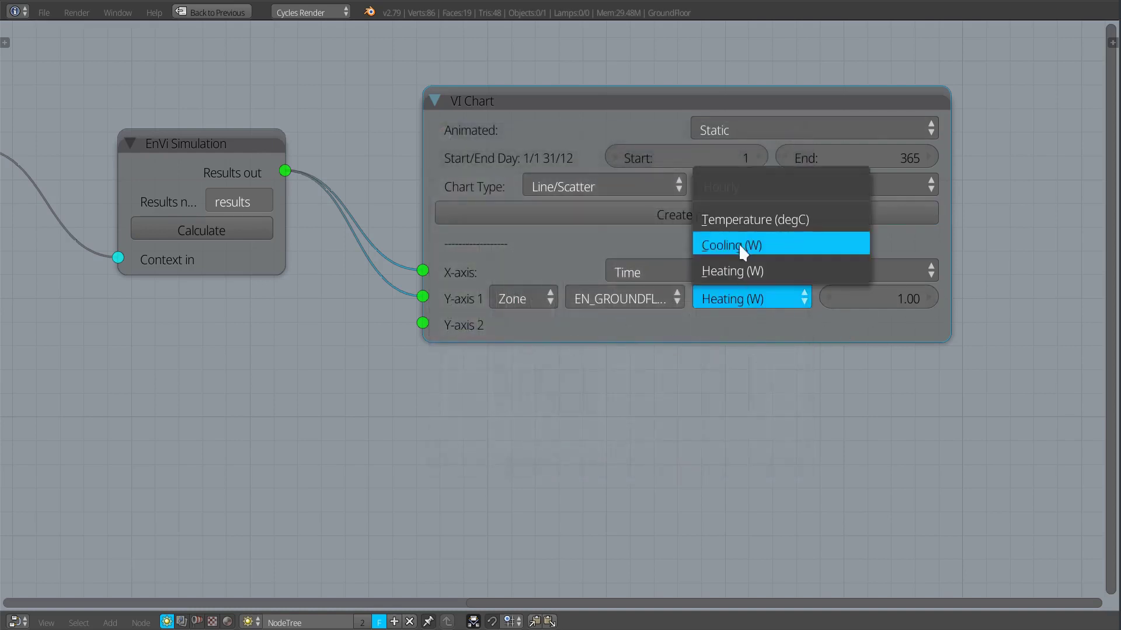
{"action": "left_click", "coordinate": [742, 242]}
{"action": "left_click", "coordinate": [743, 301]}
{"action": "left_click", "coordinate": [705, 296]}
{"action": "left_click", "coordinate": [684, 216]}
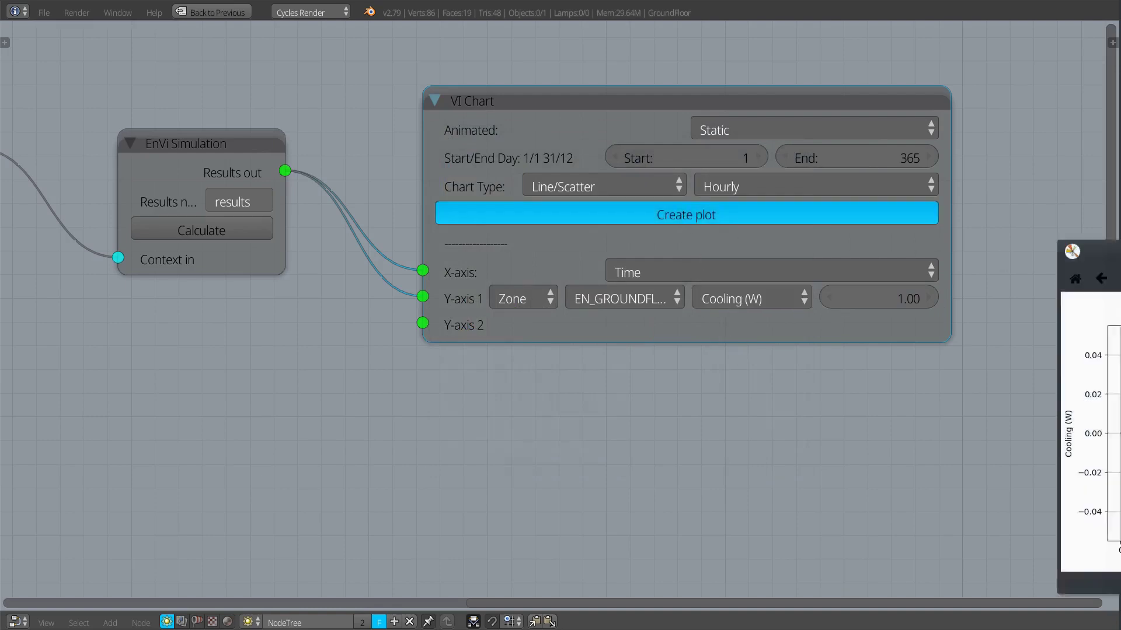
{"action": "left_click", "coordinate": [850, 127]}
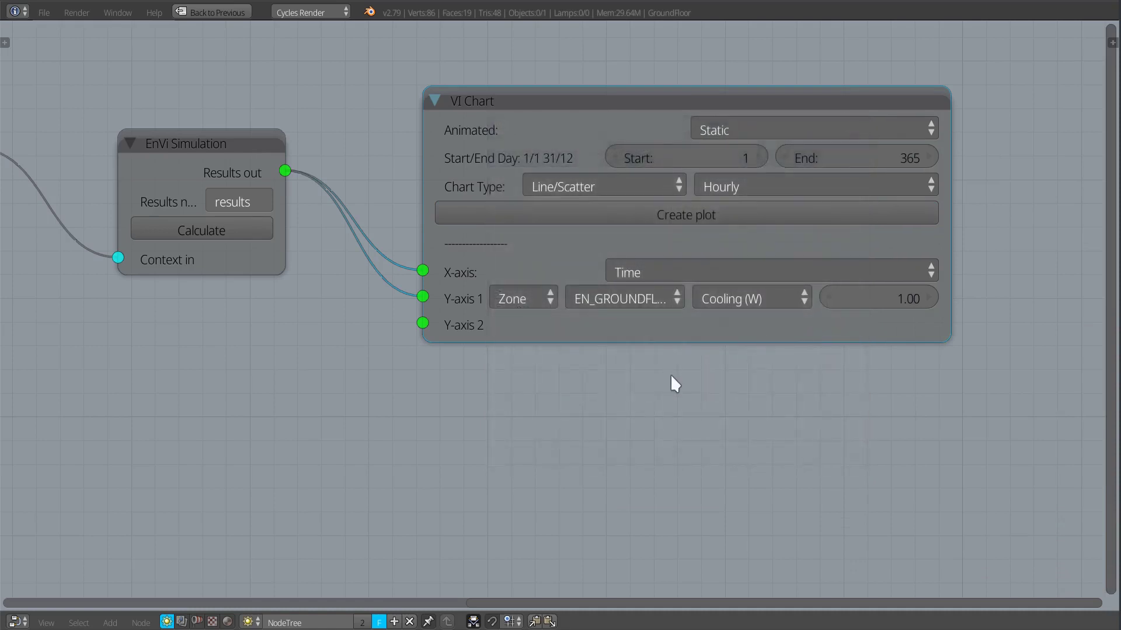
- Set the EnVi Export node's results category to Zone Thermal to show its thermal output options
{"action": "scroll", "coordinate": [671, 374], "scroll_direction": "down", "scroll_amount": 3}
{"action": "middle_click_drag", "start_coordinate": [555, 405], "coordinate": [670, 363]}
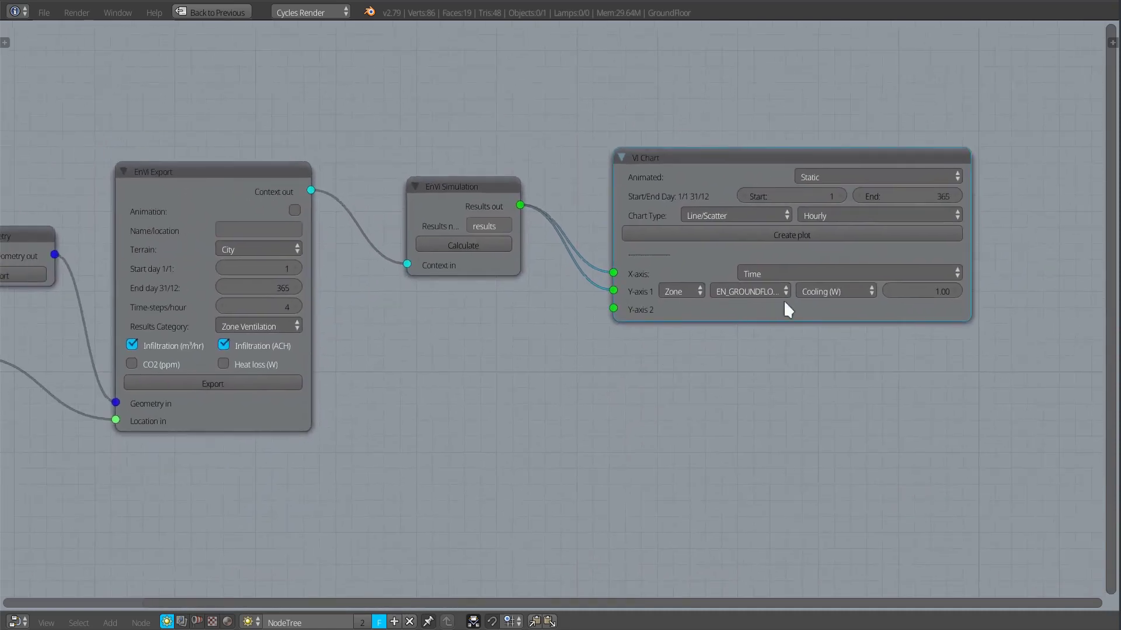
{"action": "left_click", "coordinate": [835, 289]}
{"action": "left_click", "coordinate": [271, 324]}
{"action": "left_click", "coordinate": [267, 303]}
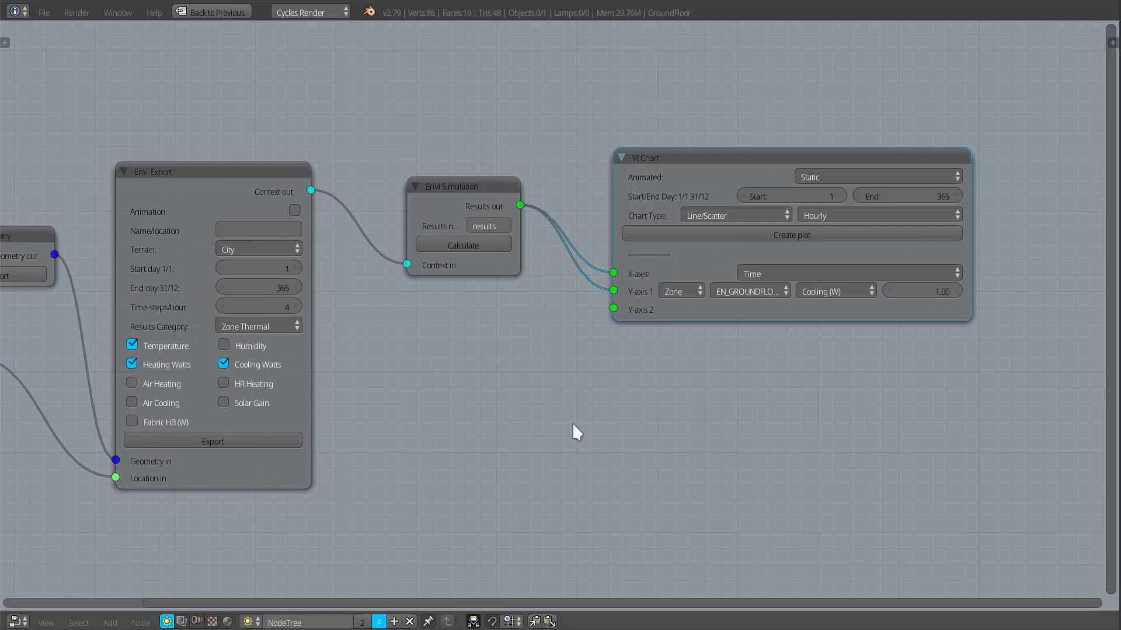
- In the EnVi Network, set the HVAC node's heating limit to LimitCapacity with a heating capacity of 250 W
{"action": "key", "text": "ctrl+Up"}
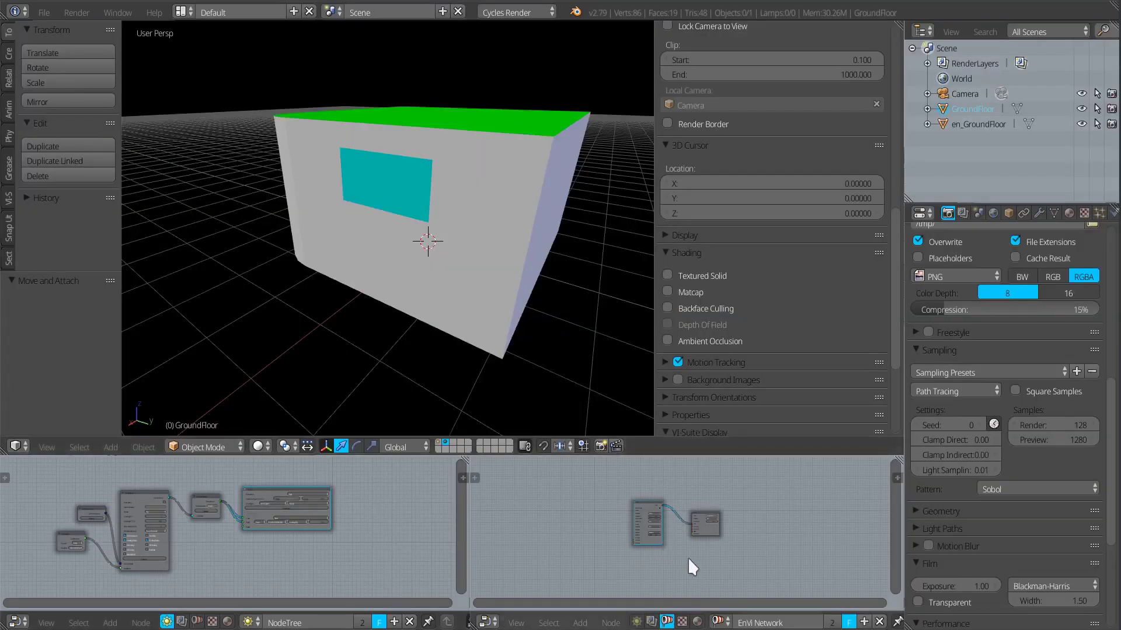
{"action": "key", "text": "ctrl+Up"}
{"action": "scroll", "coordinate": [538, 345], "scroll_direction": "up", "scroll_amount": 4}
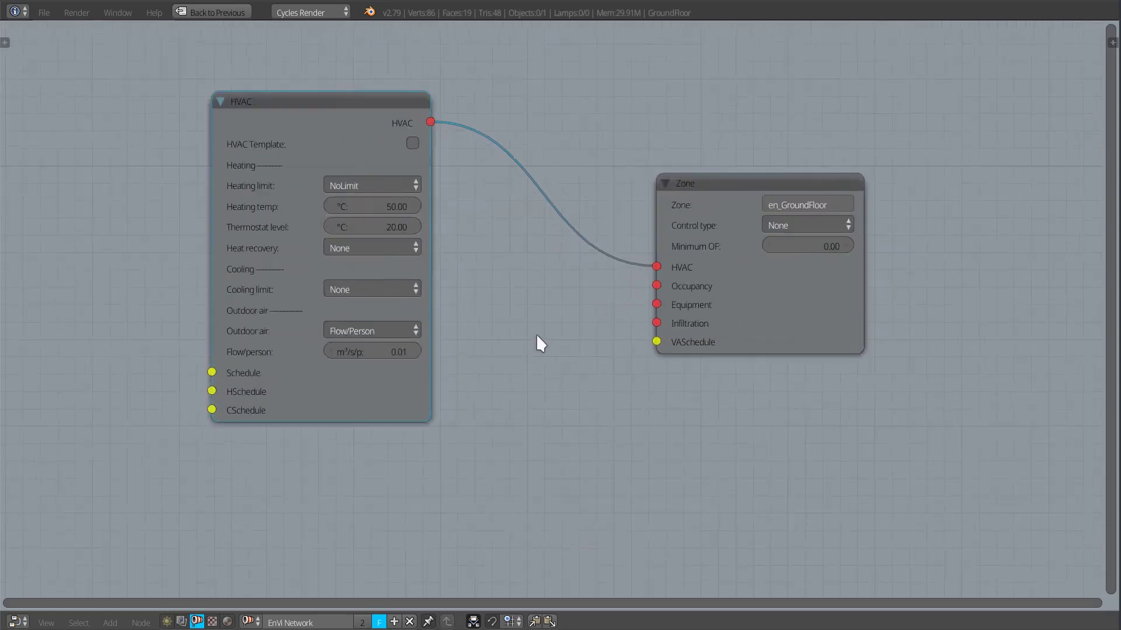
{"action": "middle_click_drag", "start_coordinate": [503, 266], "coordinate": [563, 285]}
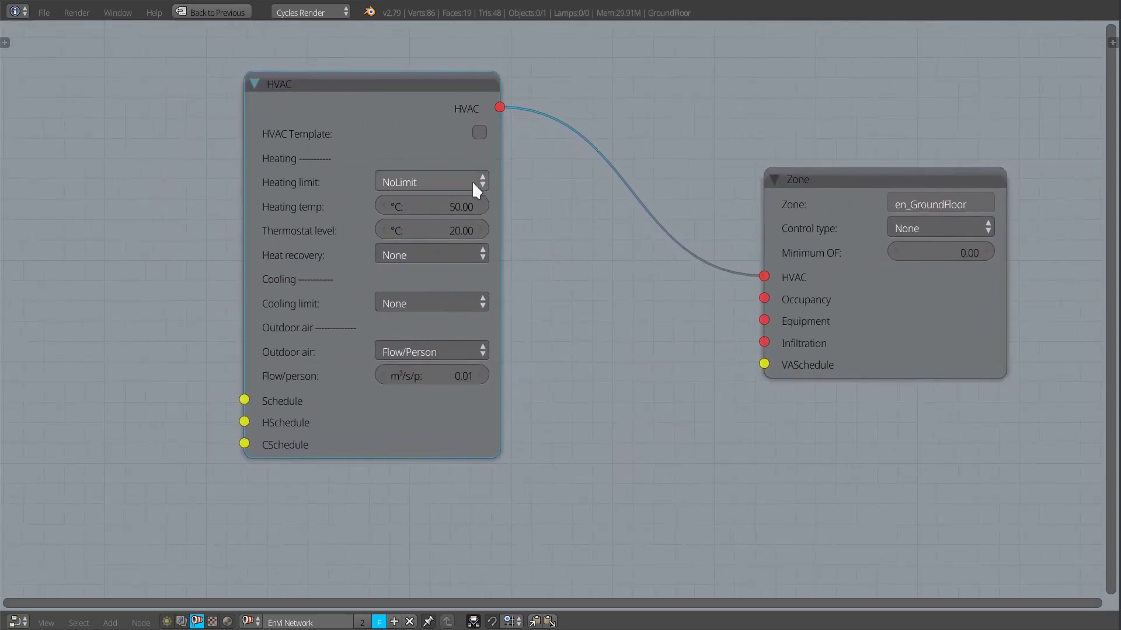
{"action": "left_click", "coordinate": [441, 183]}
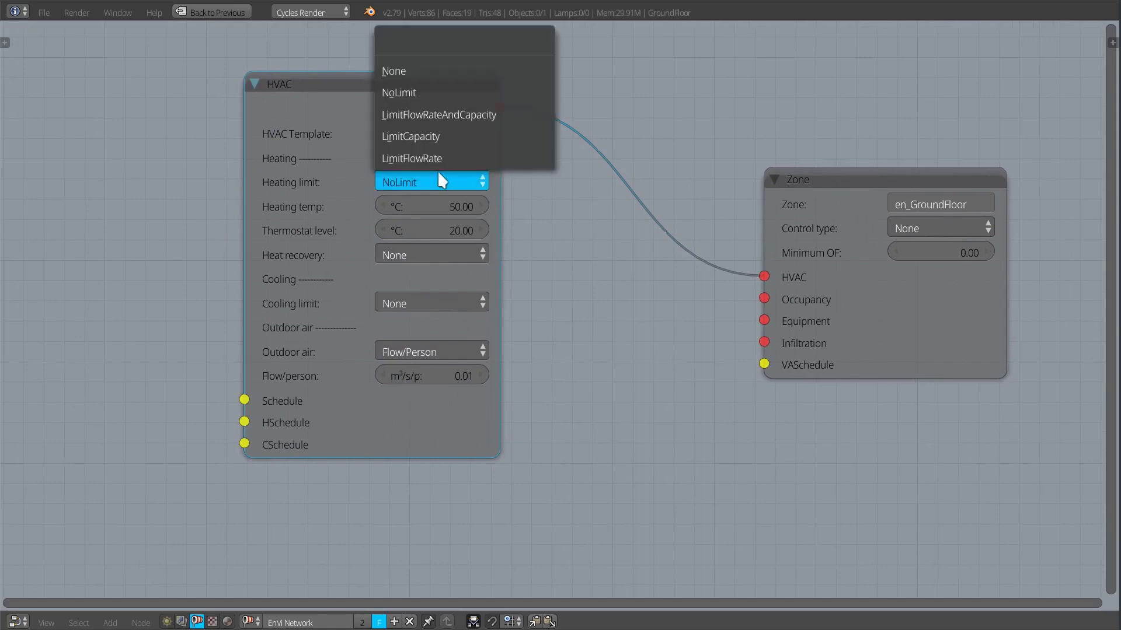
{"action": "left_click", "coordinate": [433, 136]}
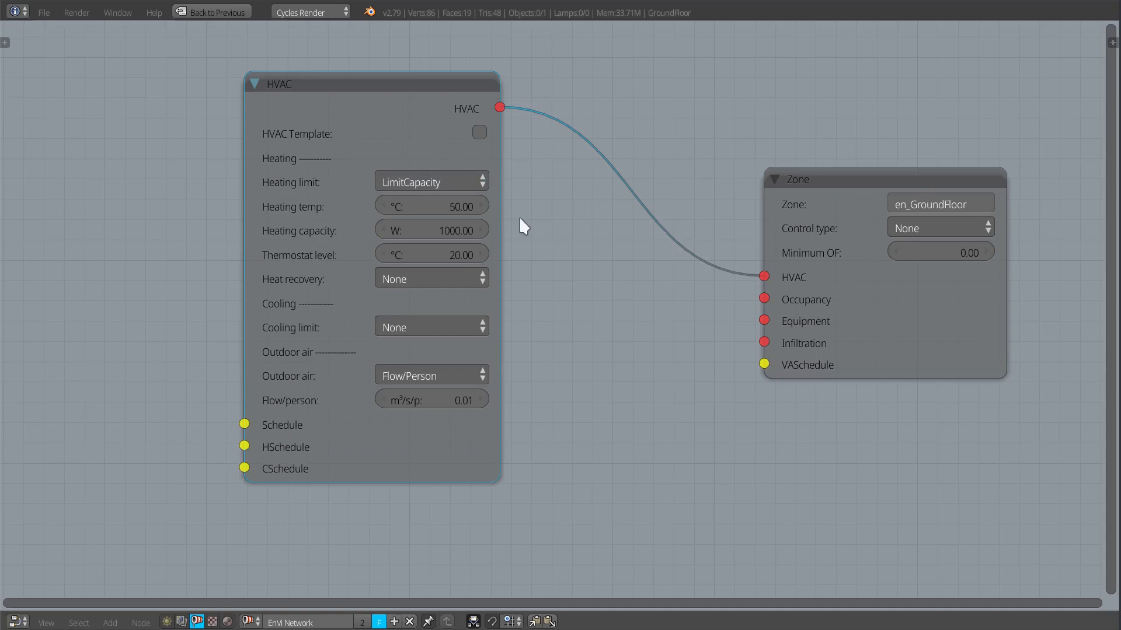
{"action": "left_click", "coordinate": [439, 232]}
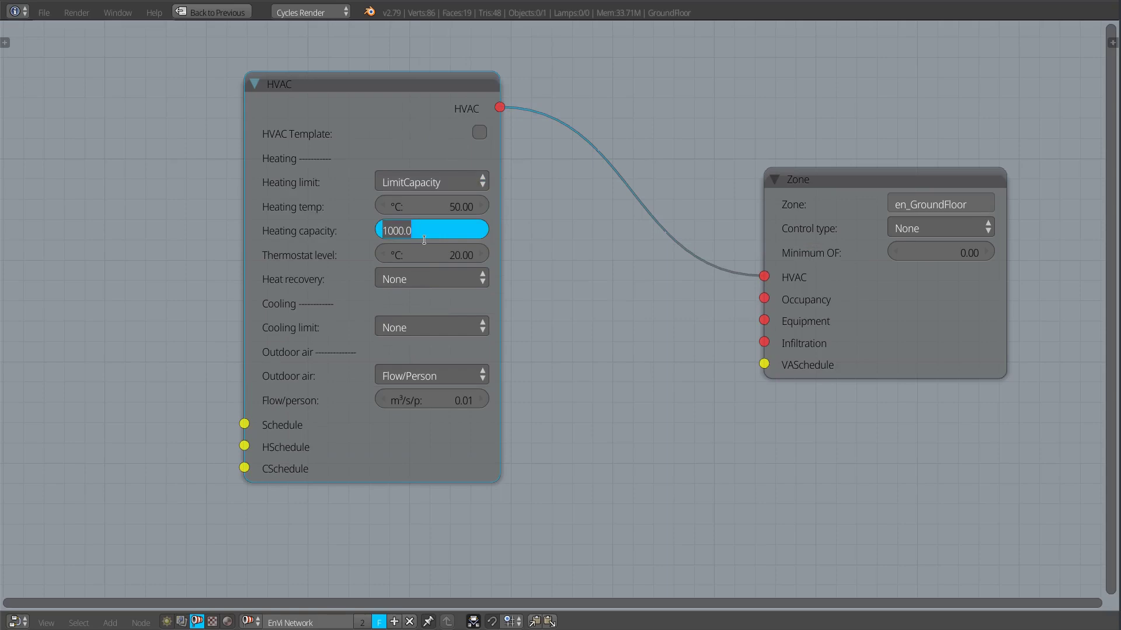
{"action": "type", "text": "250"}
{"action": "key", "text": "Return"}
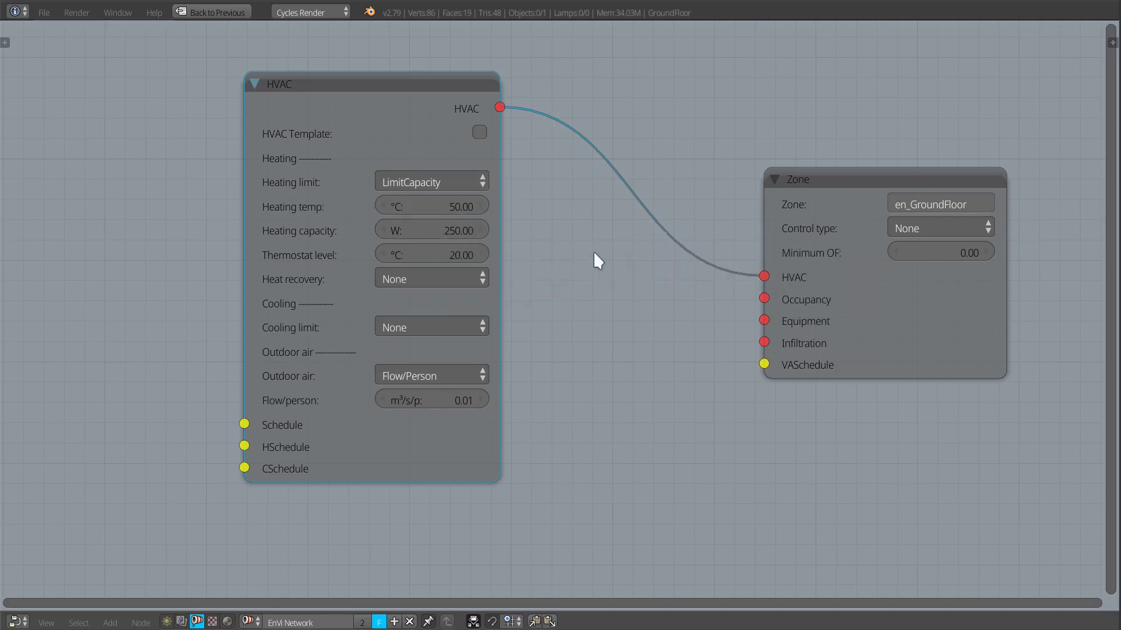
- Return to the main NodeTree, export the EnVi context again, and rerun the EnVi simulation
{"action": "key", "text": "ctrl+Up"}
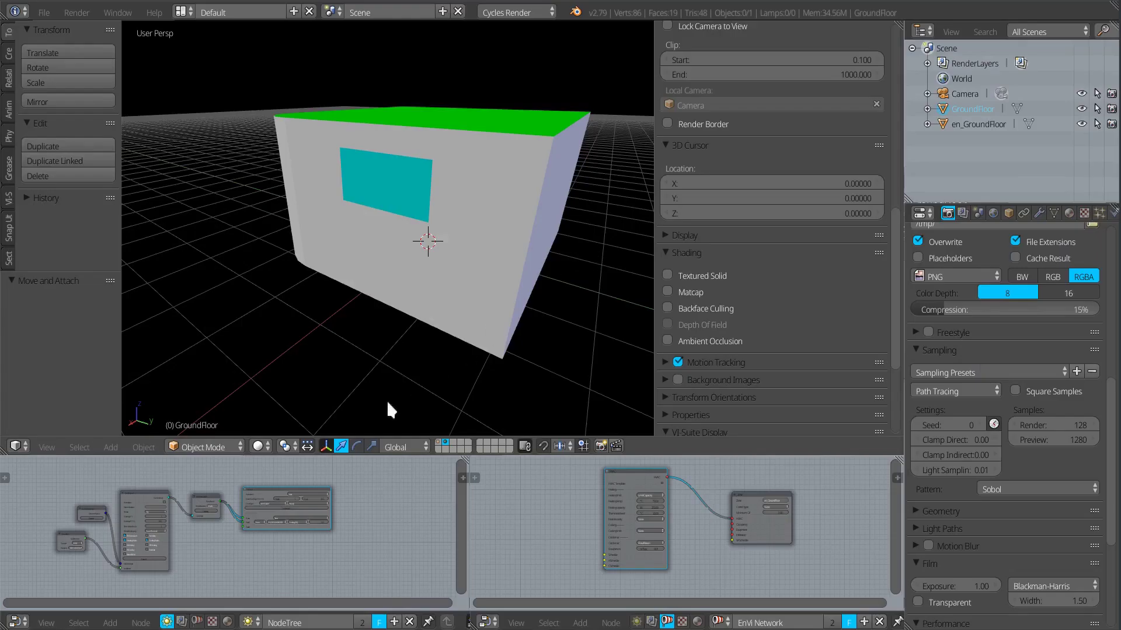
{"action": "key", "text": "ctrl+Up"}
{"action": "left_click", "coordinate": [255, 435]}
{"action": "left_click", "coordinate": [486, 248]}
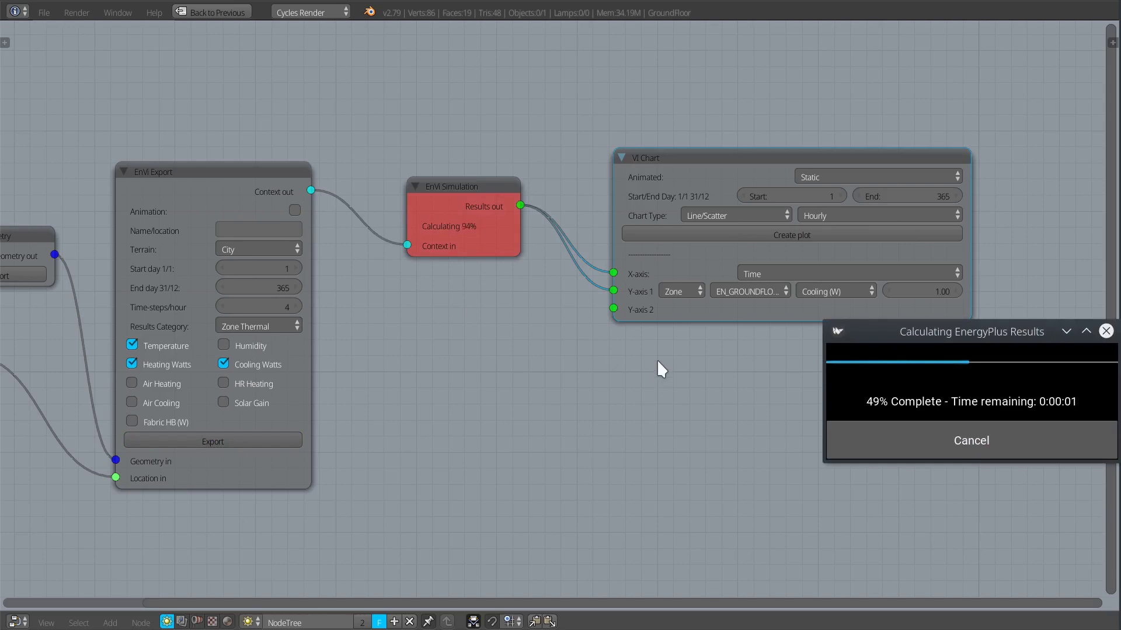
- Plot the ground floor zone's Temperature (degC) from the new simulation results and close the figure
{"action": "left_click", "coordinate": [836, 290]}
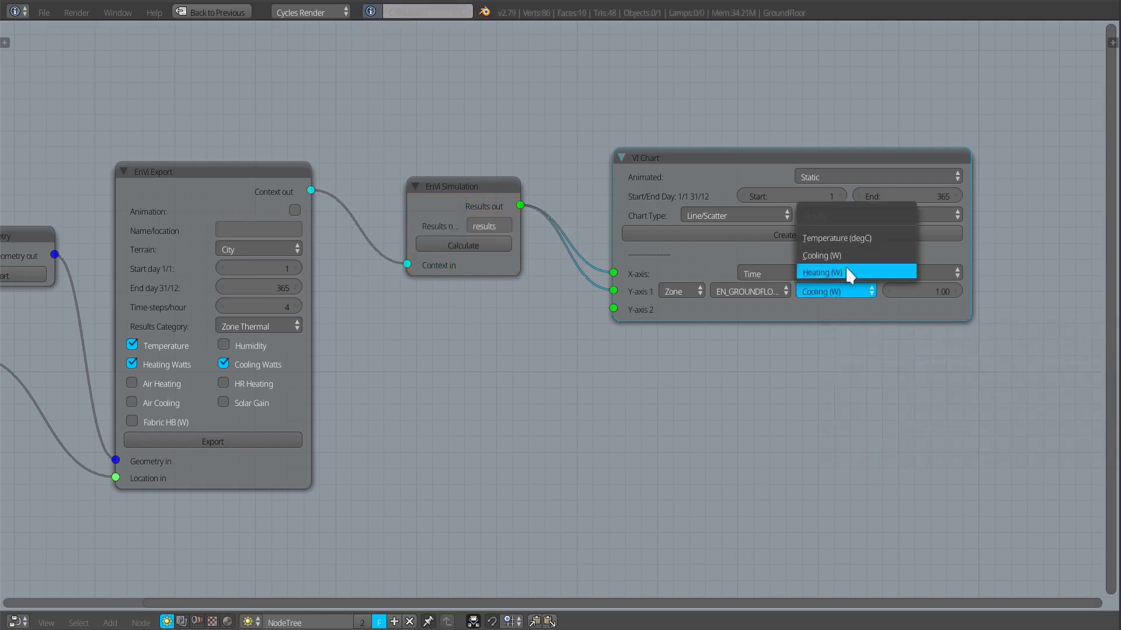
{"action": "left_click", "coordinate": [851, 237]}
{"action": "left_click", "coordinate": [905, 235]}
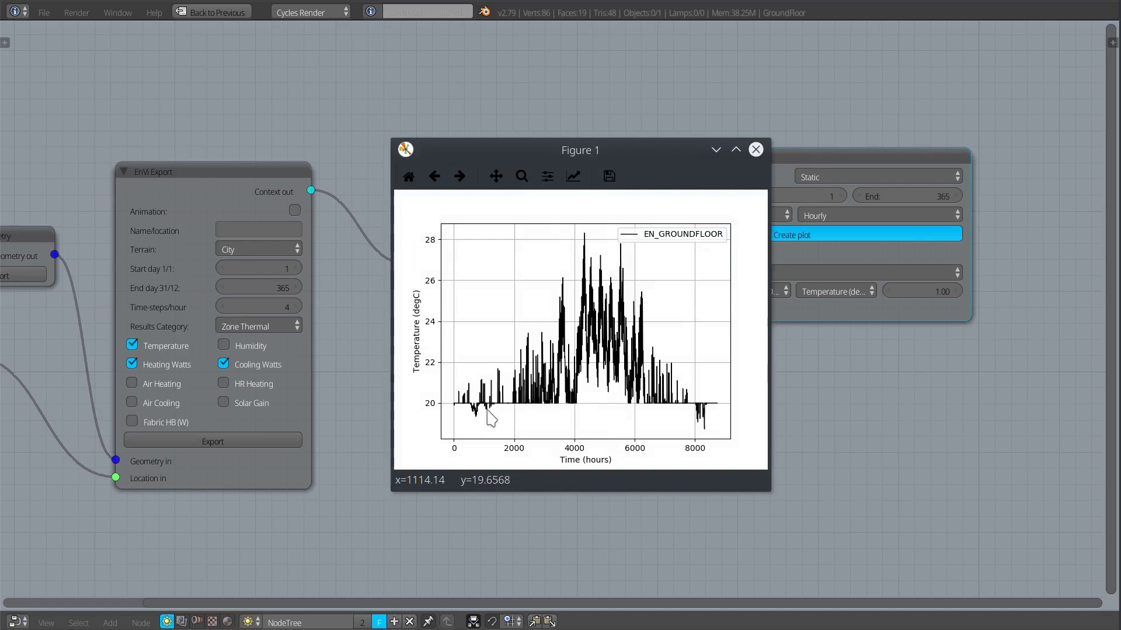
{"action": "left_click", "coordinate": [756, 149]}
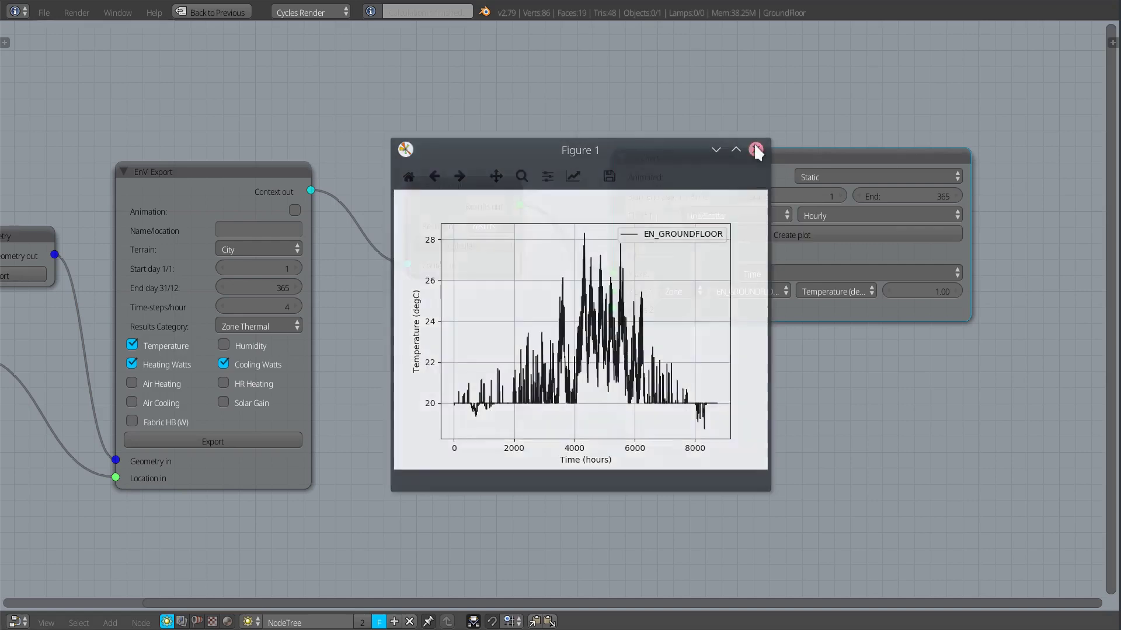
- Plot the ground floor zone's Heating (W) from the new results and close the figure
{"action": "left_click", "coordinate": [829, 291]}
{"action": "left_click", "coordinate": [838, 257]}
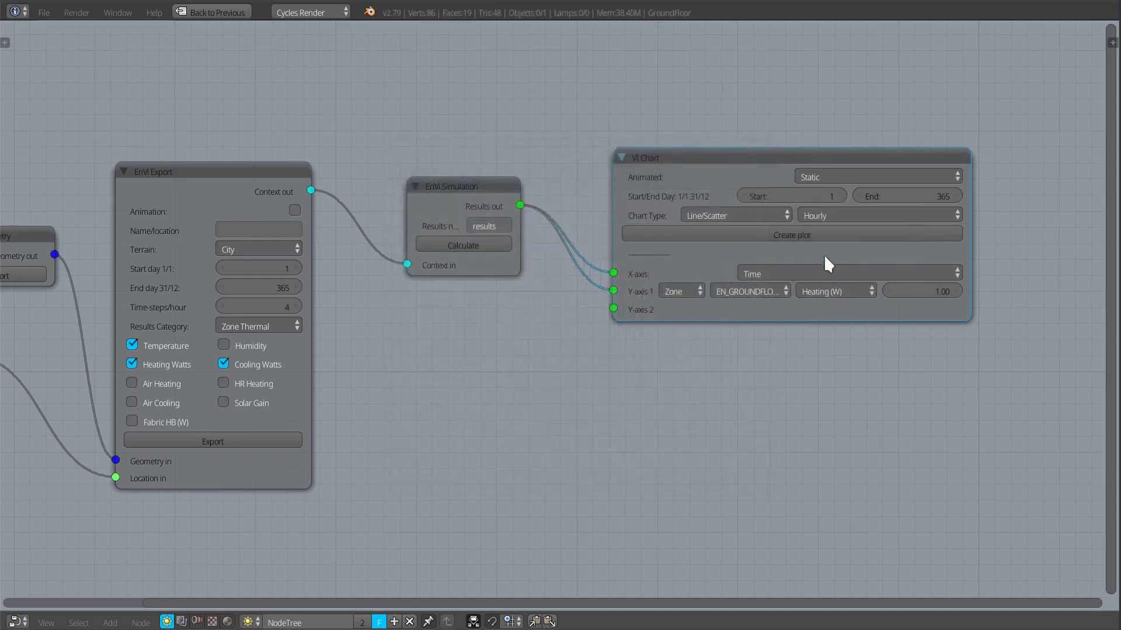
{"action": "left_click", "coordinate": [808, 233]}
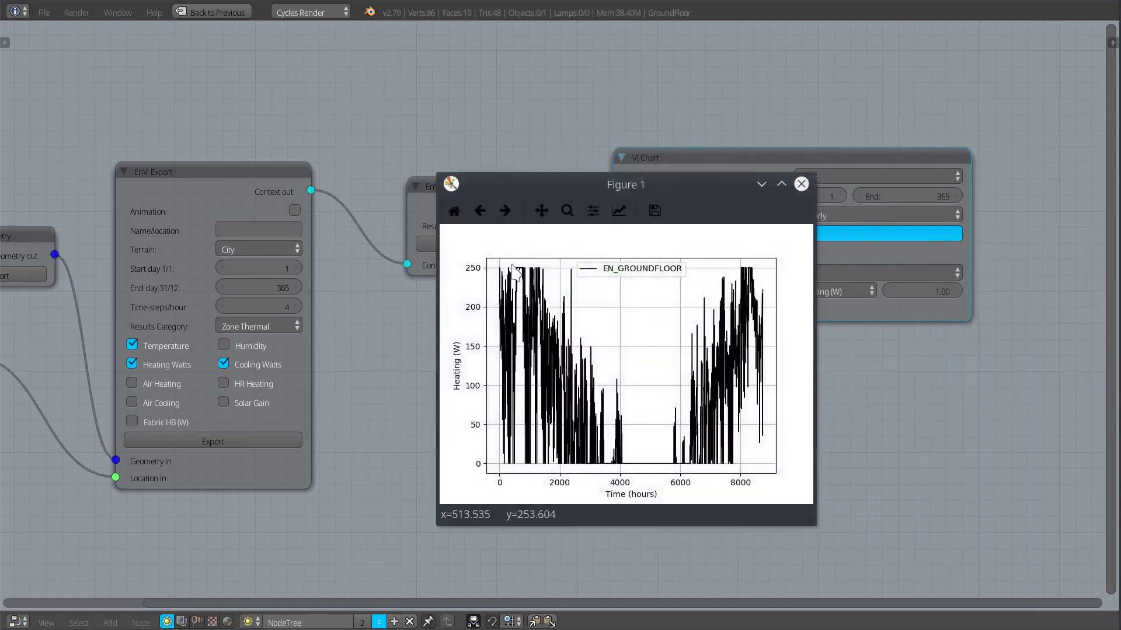
{"action": "left_click", "coordinate": [800, 186]}
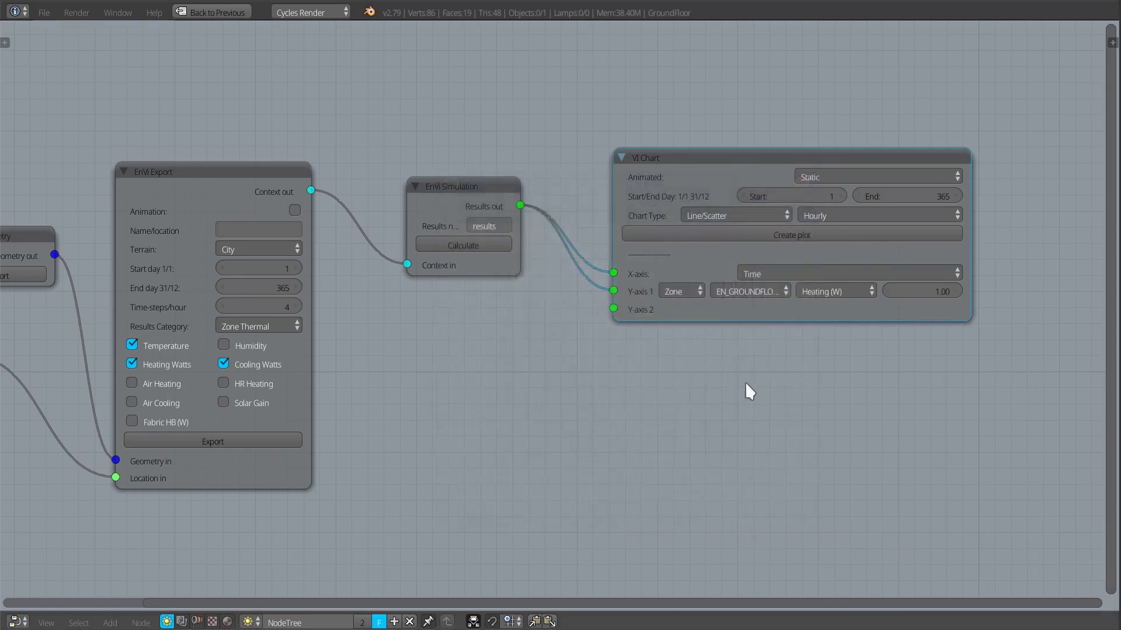
- Switch from the main NodeTree back to the maximized EnVi Network
{"action": "key", "text": "ctrl+Up"}
{"action": "key", "text": "ctrl+Up"}
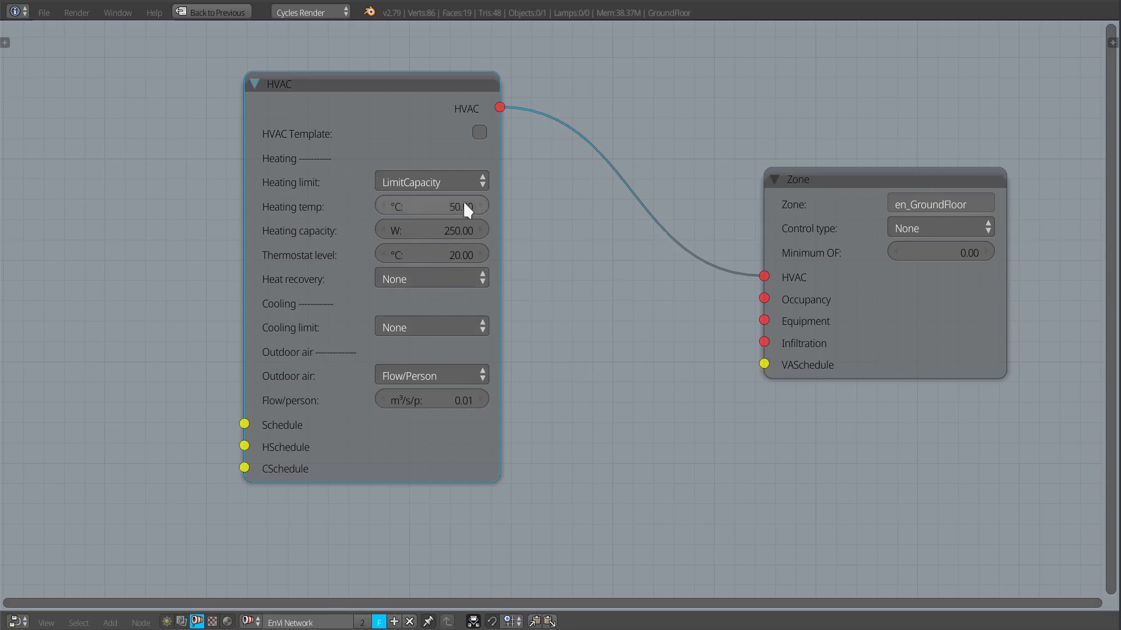
- Try the LimitFlowRateAndCapacity heating limit on the HVAC node, return it to LimitCapacity, and check the heat recovery options
{"action": "left_click", "coordinate": [431, 181]}
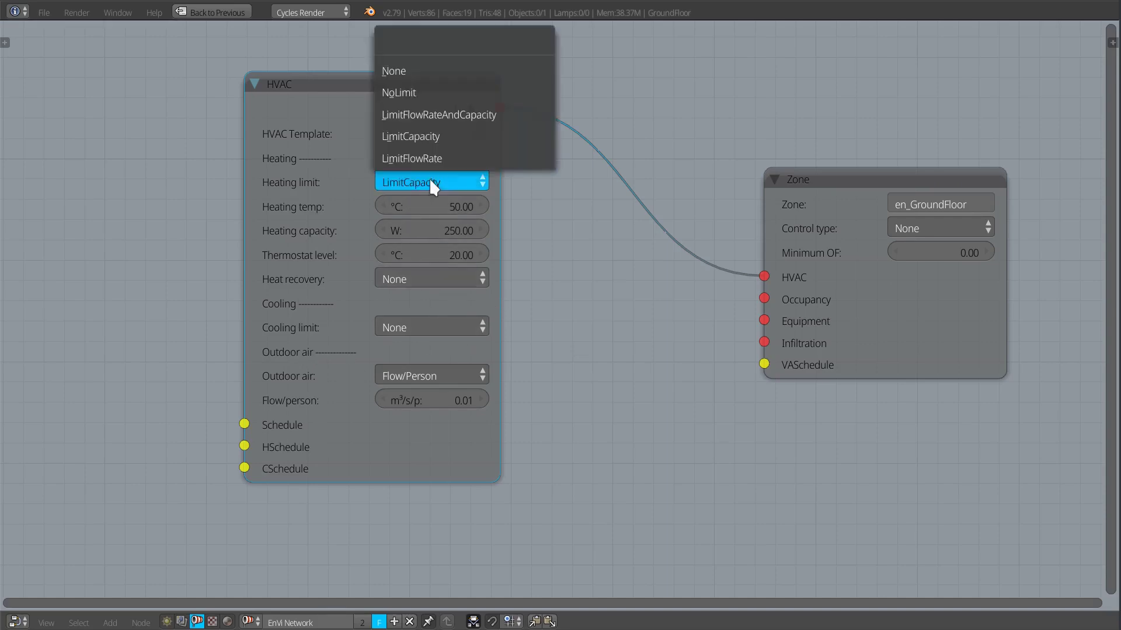
{"action": "left_click", "coordinate": [440, 114]}
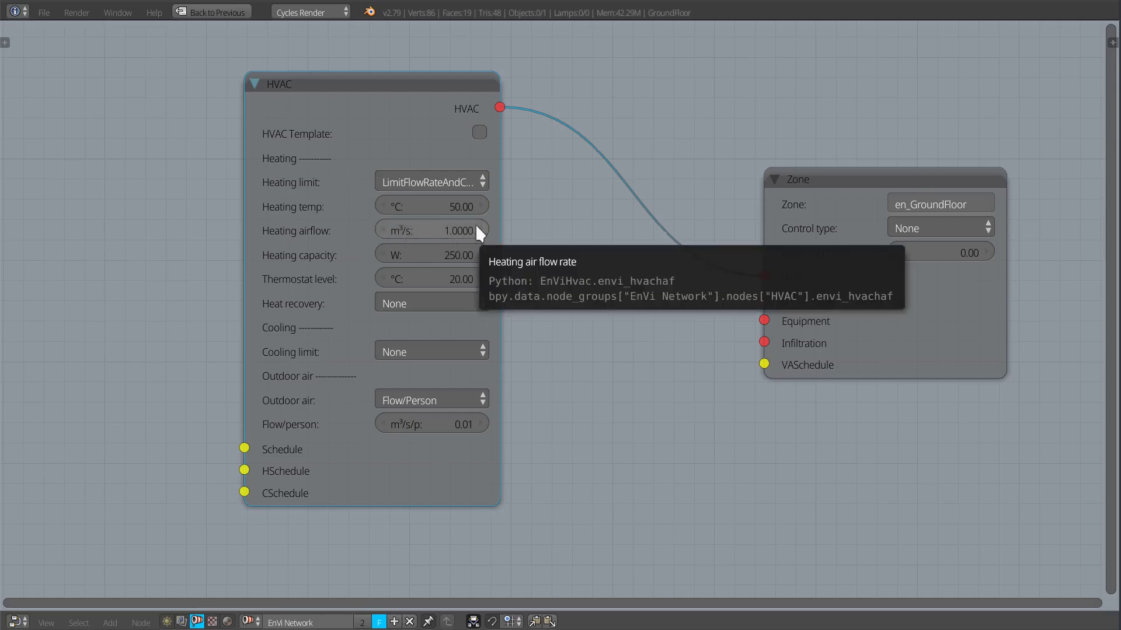
{"action": "left_click", "coordinate": [443, 176]}
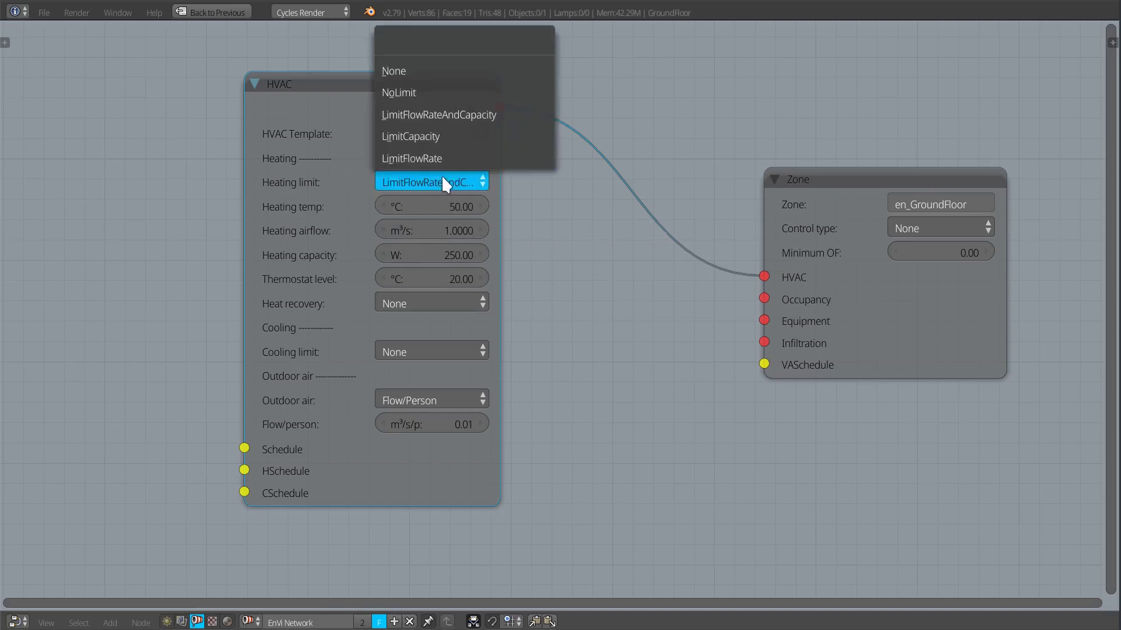
{"action": "left_click", "coordinate": [437, 137]}
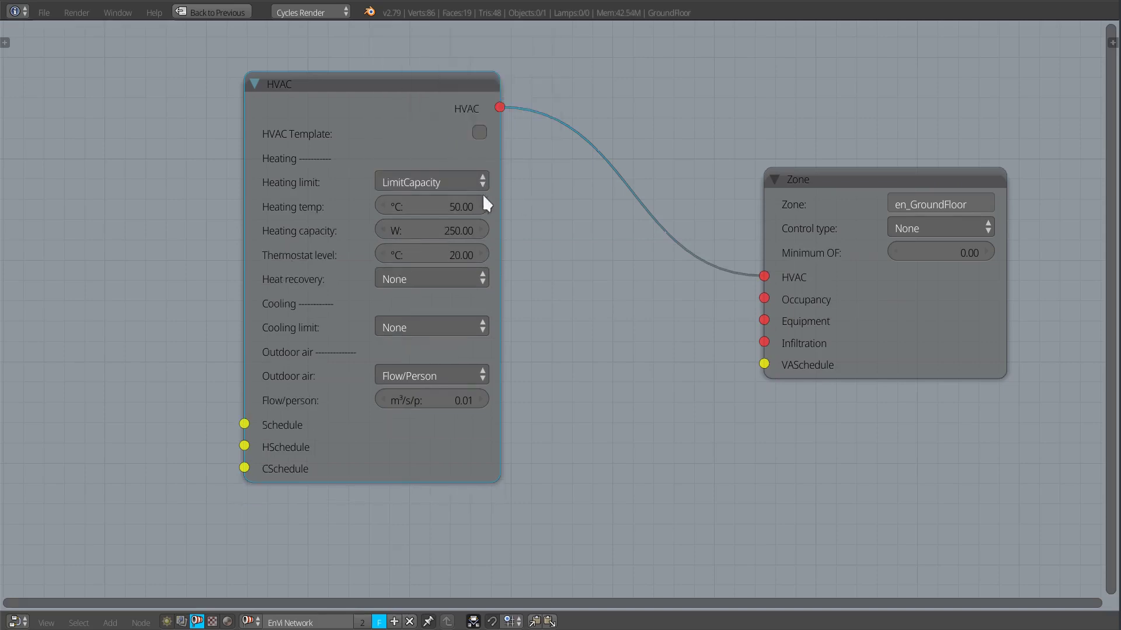
{"action": "left_click", "coordinate": [437, 278]}
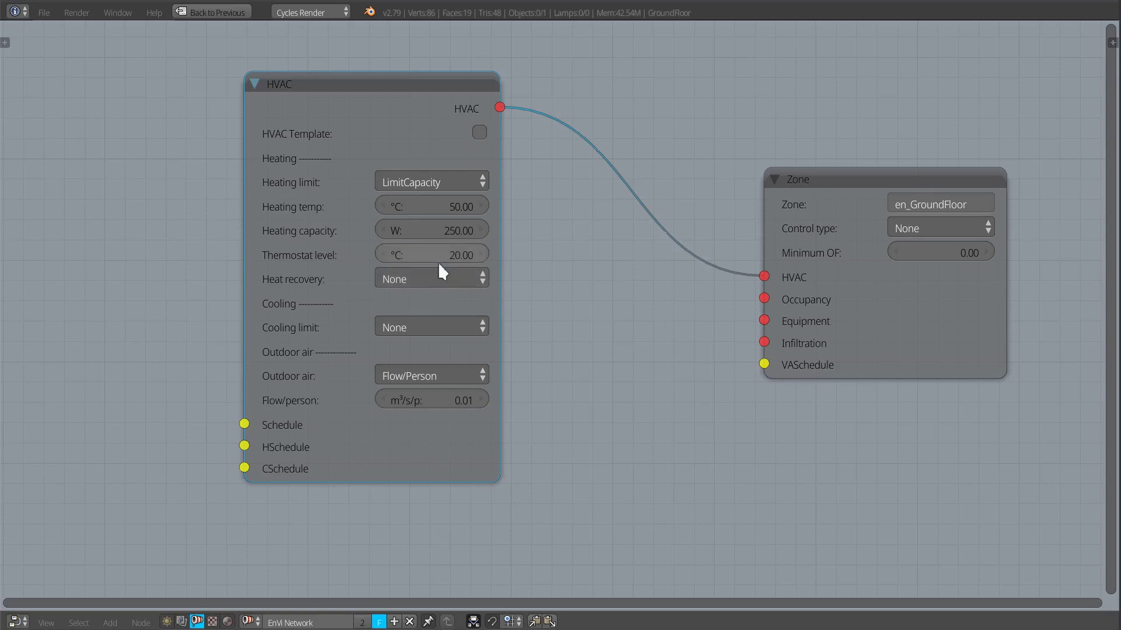
- Set the HVAC node's cooling limit to LimitFlowRate, with 0.01 m³/s cooling airflow and a 24 °C cooling thermostat level
{"action": "left_click", "coordinate": [412, 327]}
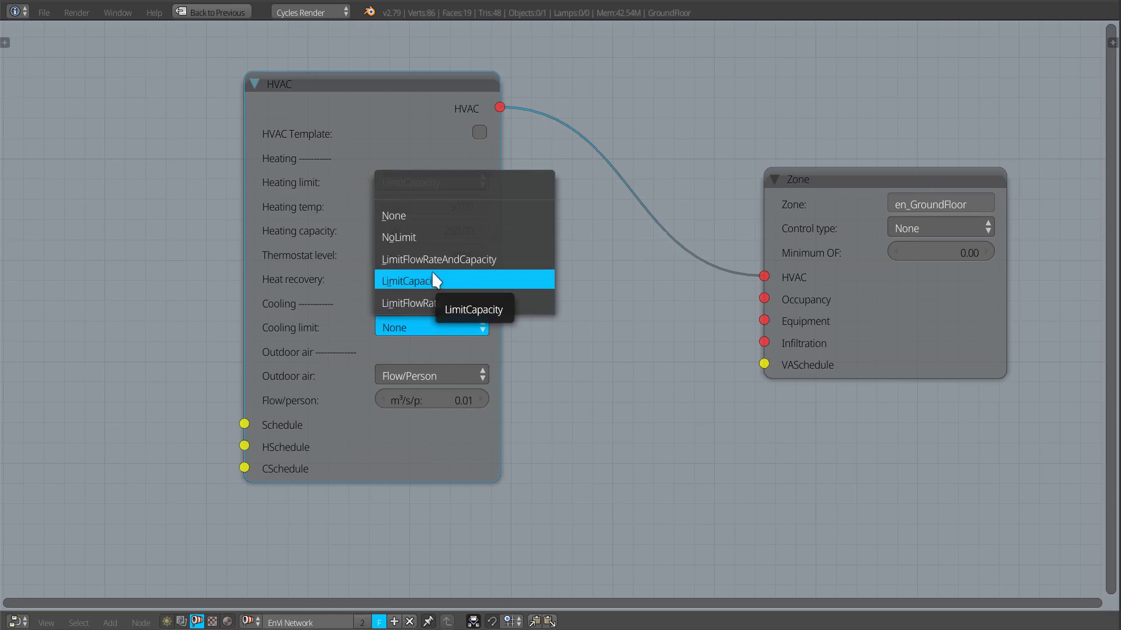
{"action": "left_click", "coordinate": [421, 303]}
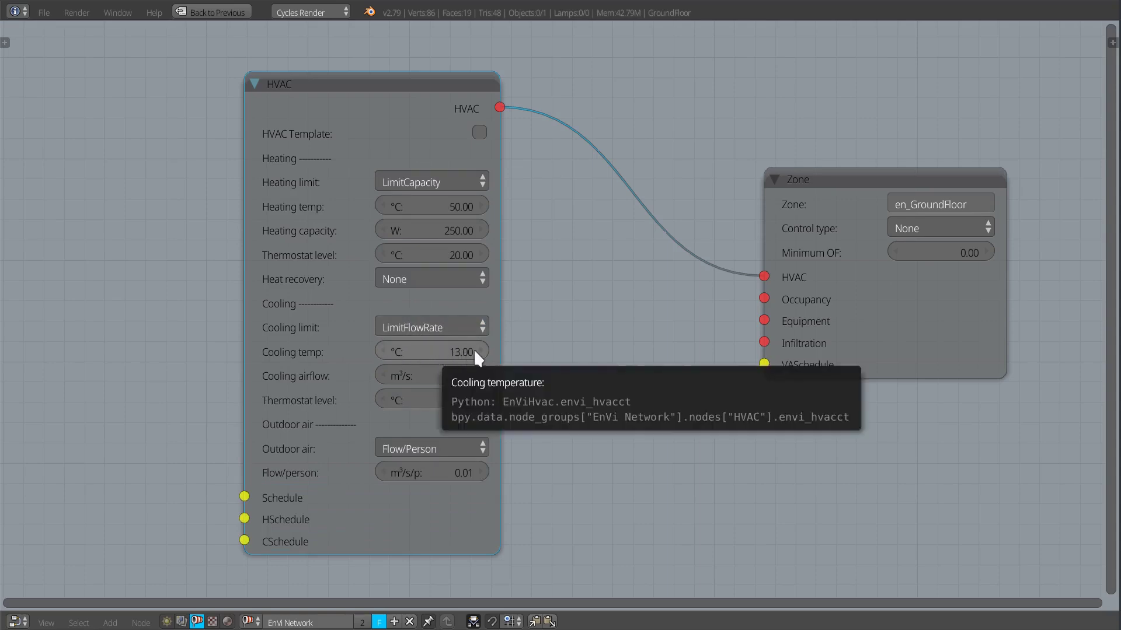
{"action": "left_click", "coordinate": [439, 375]}
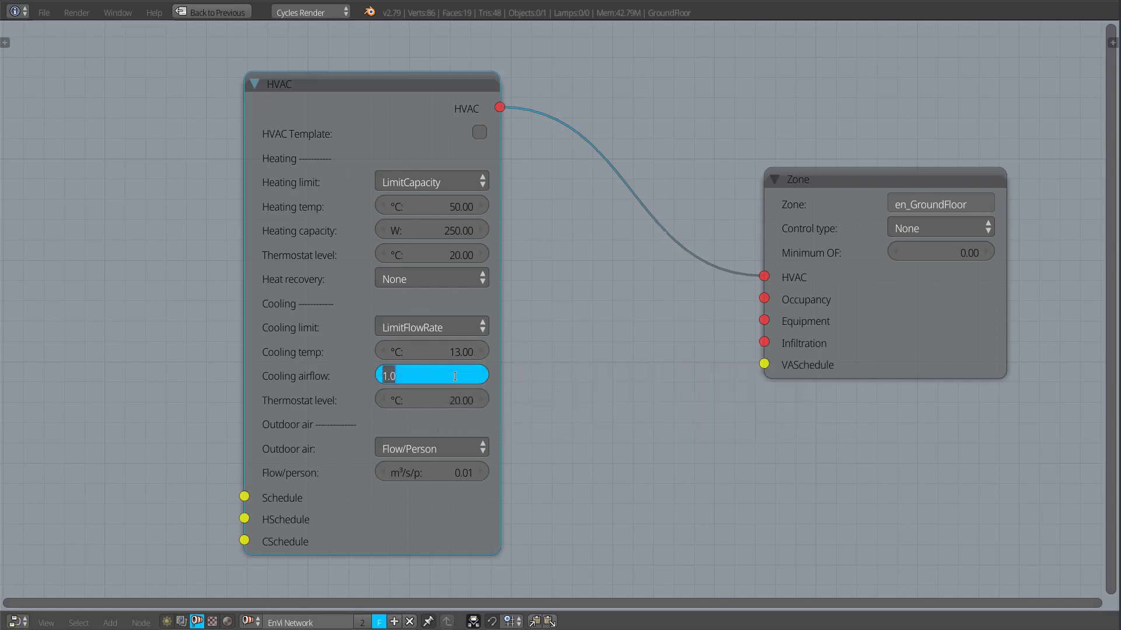
{"action": "type", "text": "0.01"}
{"action": "key", "text": "Return"}
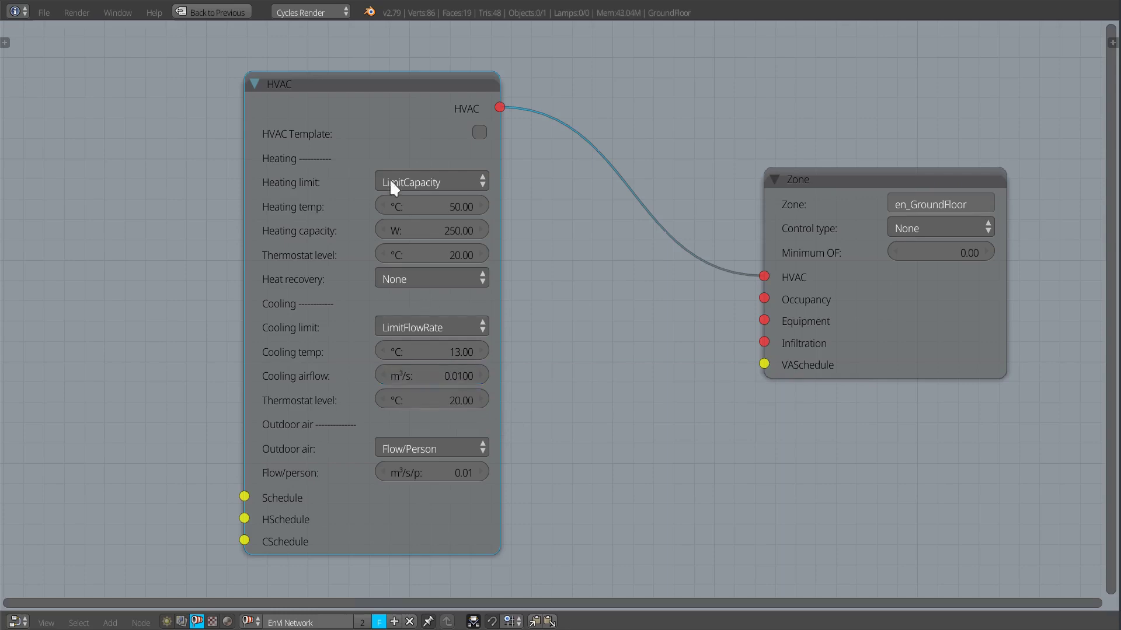
{"action": "left_click", "coordinate": [436, 397]}
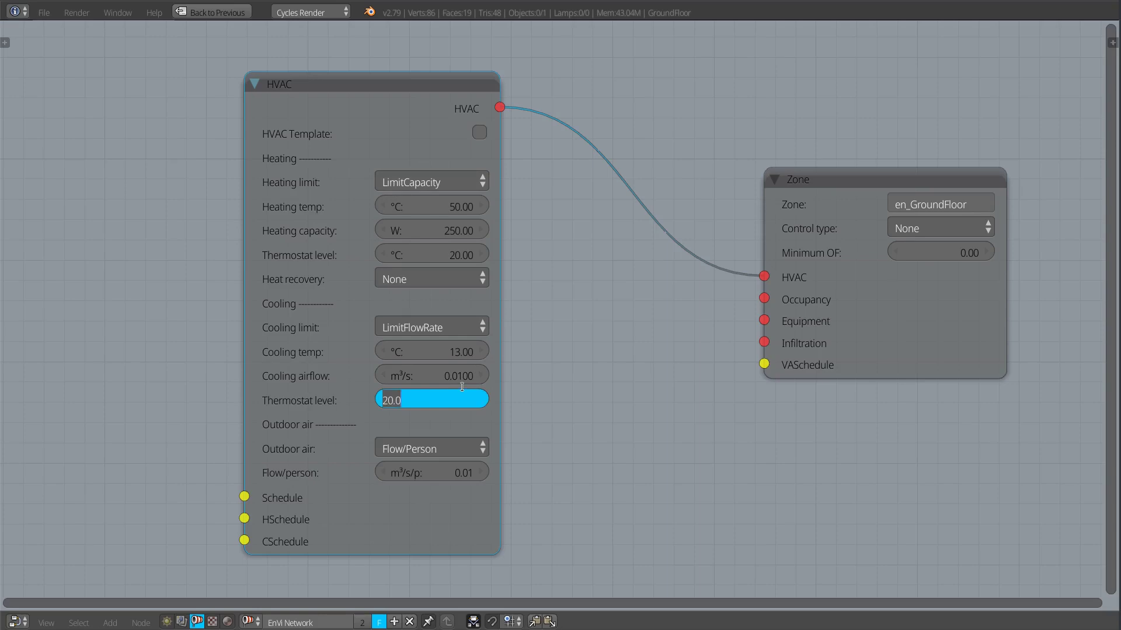
{"action": "type", "text": "24"}
{"action": "key", "text": "Return"}
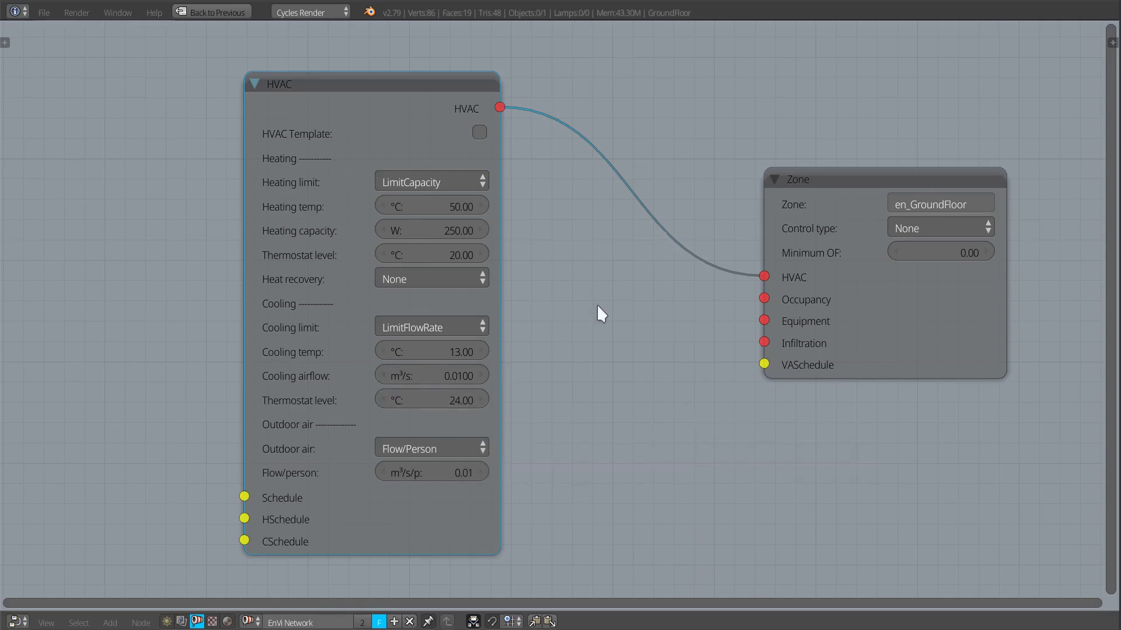
- Switch to the maximized NodeTree, export the EnVi model again and calculate the simulation with the flow-limited cooling
{"action": "key", "text": "ctrl+Up"}
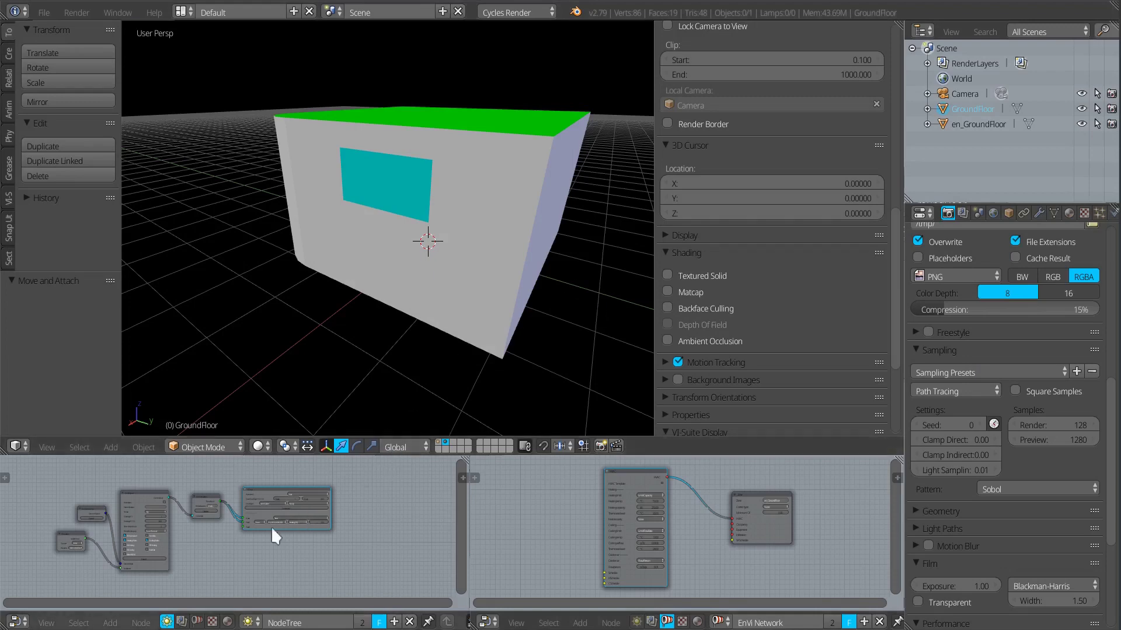
{"action": "key", "text": "ctrl+Up"}
{"action": "left_click", "coordinate": [220, 441]}
{"action": "left_click", "coordinate": [467, 244]}
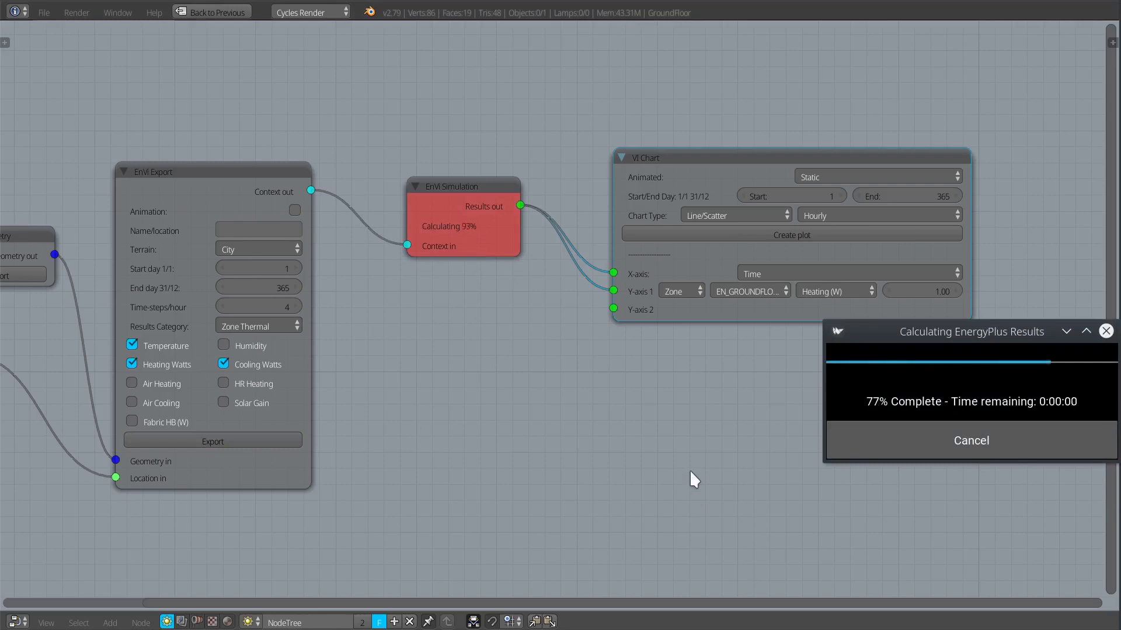
- Plot the ground floor zone's Temperature (degC) over the year, view the chart and close the figure
{"action": "left_click", "coordinate": [820, 291]}
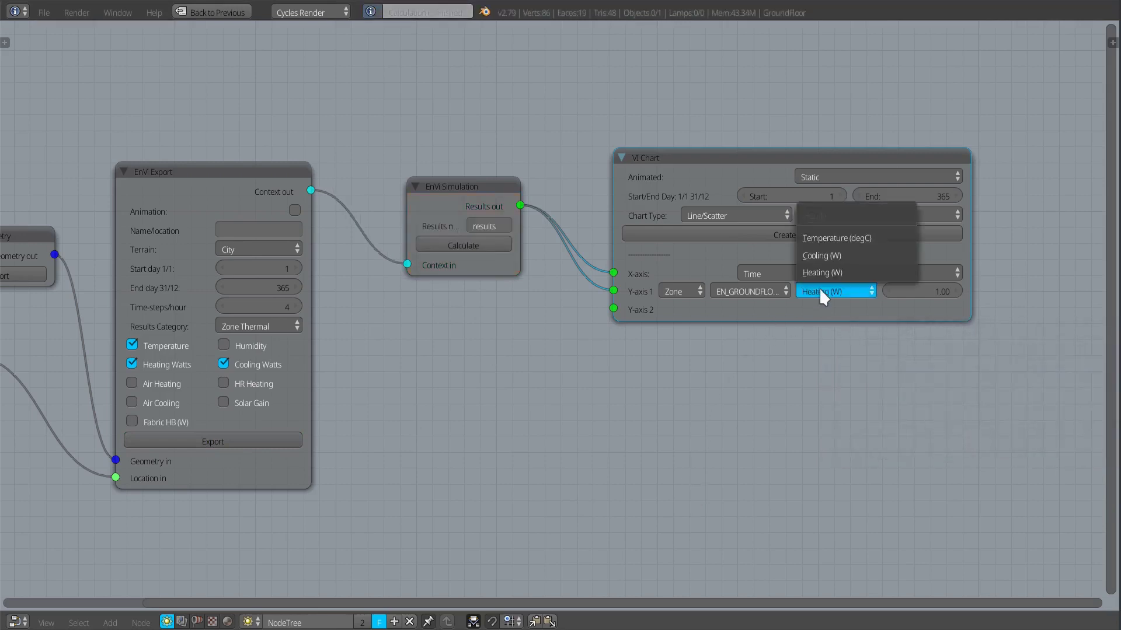
{"action": "left_click", "coordinate": [832, 237]}
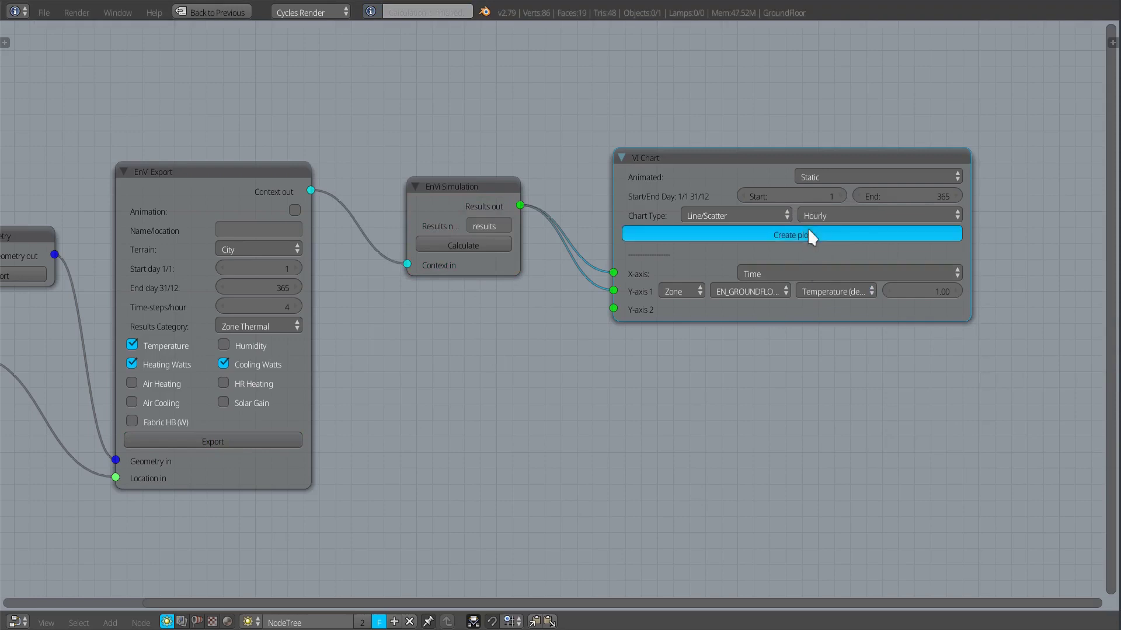
{"action": "left_click", "coordinate": [846, 234]}
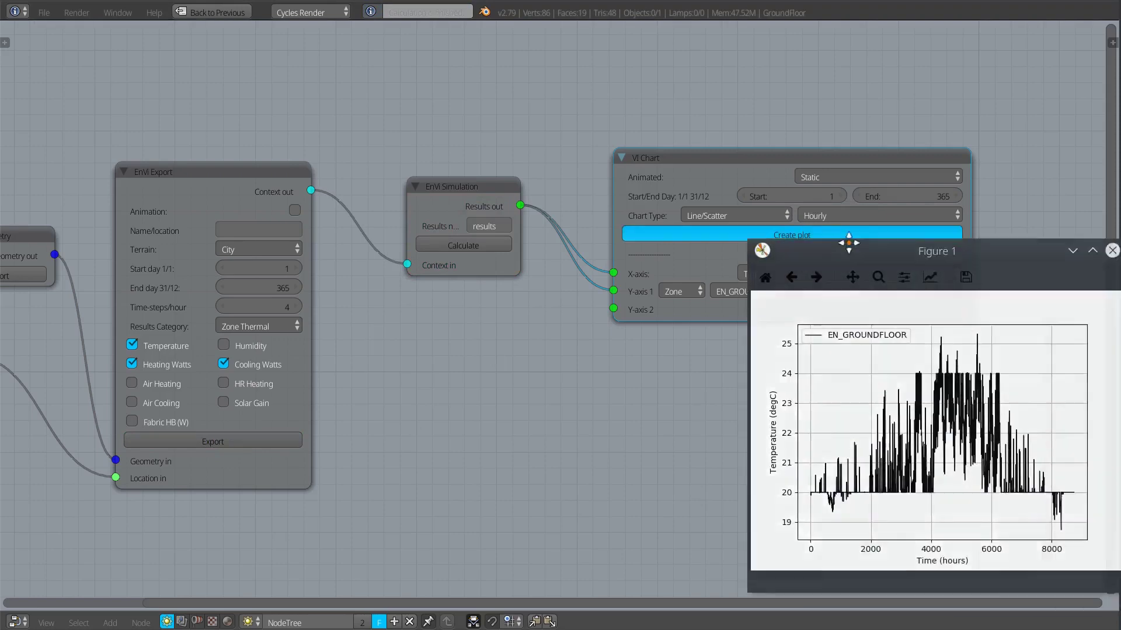
{"action": "left_click_drag", "start_coordinate": [851, 242], "coordinate": [531, 132]}
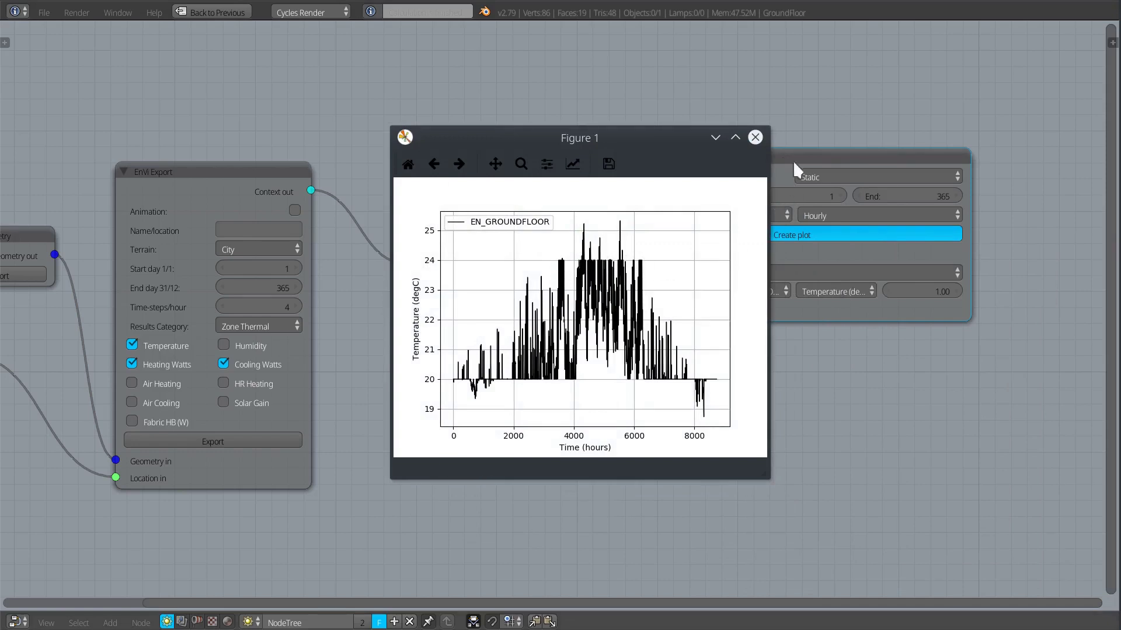
{"action": "left_click", "coordinate": [755, 136]}
- Plot the ground floor zone's Cooling (W) over the year, view the chart and close the figure
{"action": "left_click", "coordinate": [823, 290]}
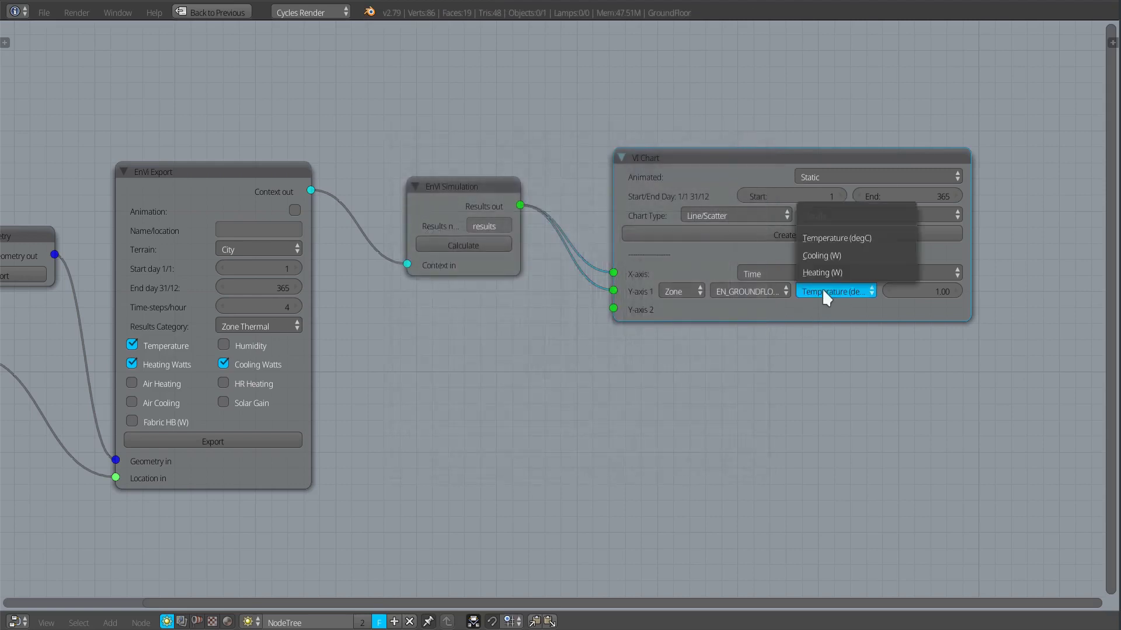
{"action": "left_click", "coordinate": [831, 255]}
{"action": "left_click", "coordinate": [791, 233]}
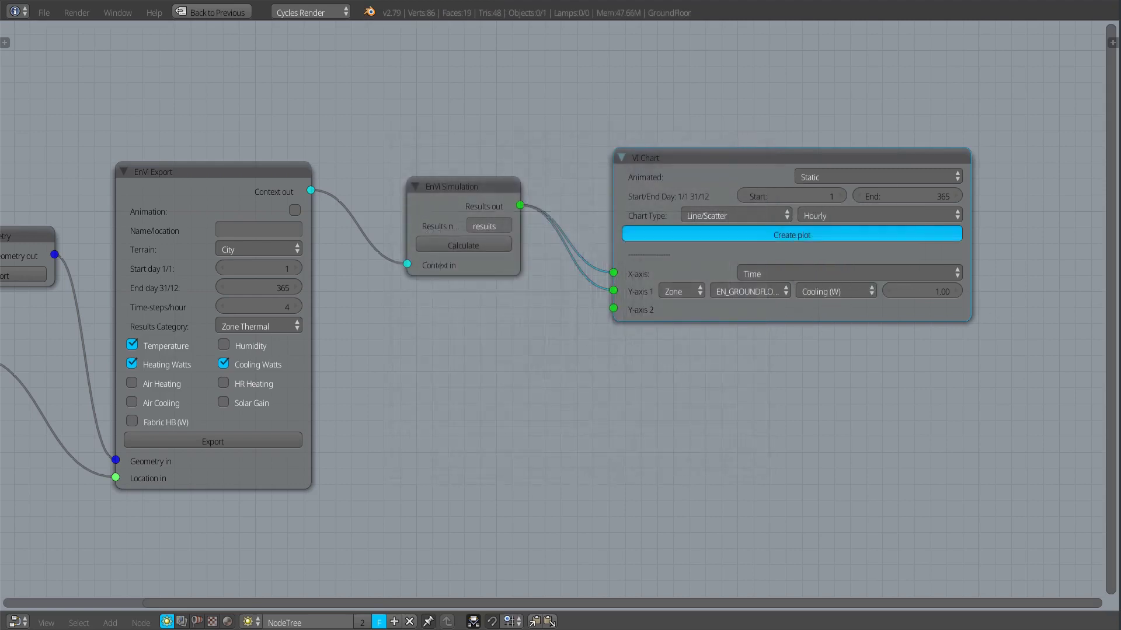
{"action": "left_click_drag", "start_coordinate": [981, 248], "coordinate": [483, 145]}
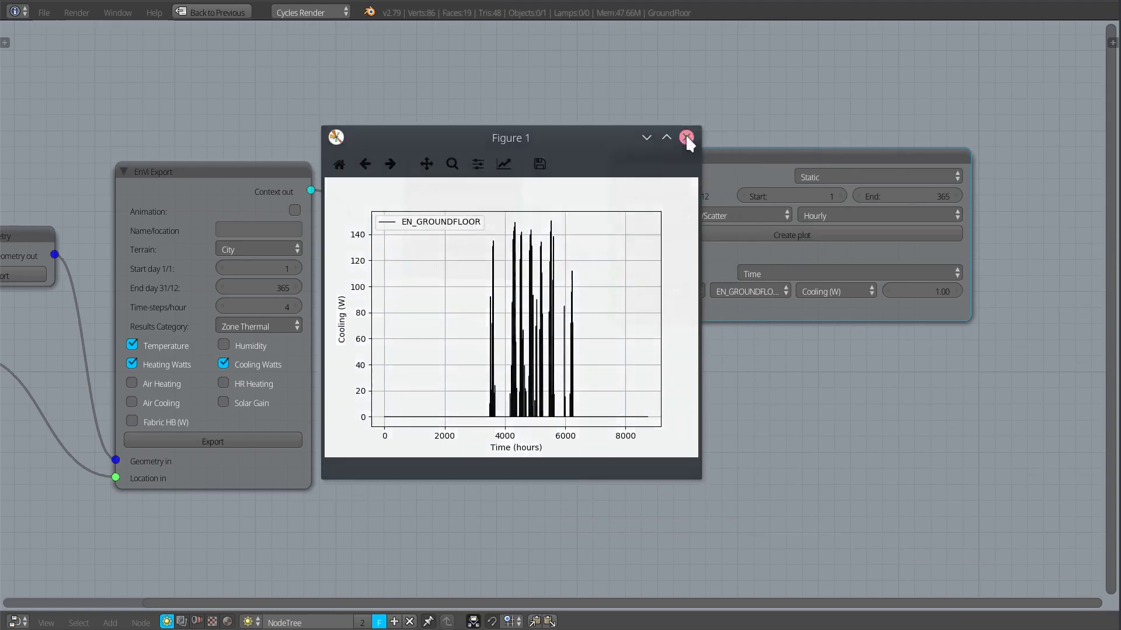
{"action": "left_click", "coordinate": [685, 137]}
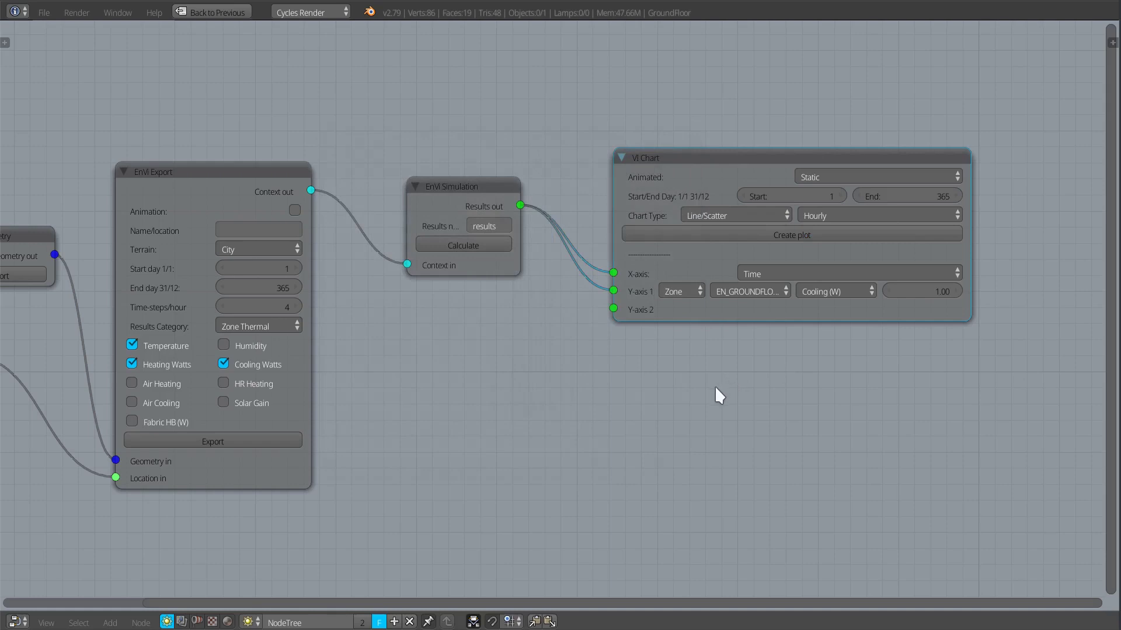
- Switch back to the maximized EnVi Network and set the HVAC node's cooling limit to None
{"action": "key", "text": "ctrl+Up"}
{"action": "key", "text": "ctrl+Up"}
{"action": "key", "text": "ctrl+Up"}
{"action": "key", "text": "ctrl+Up"}
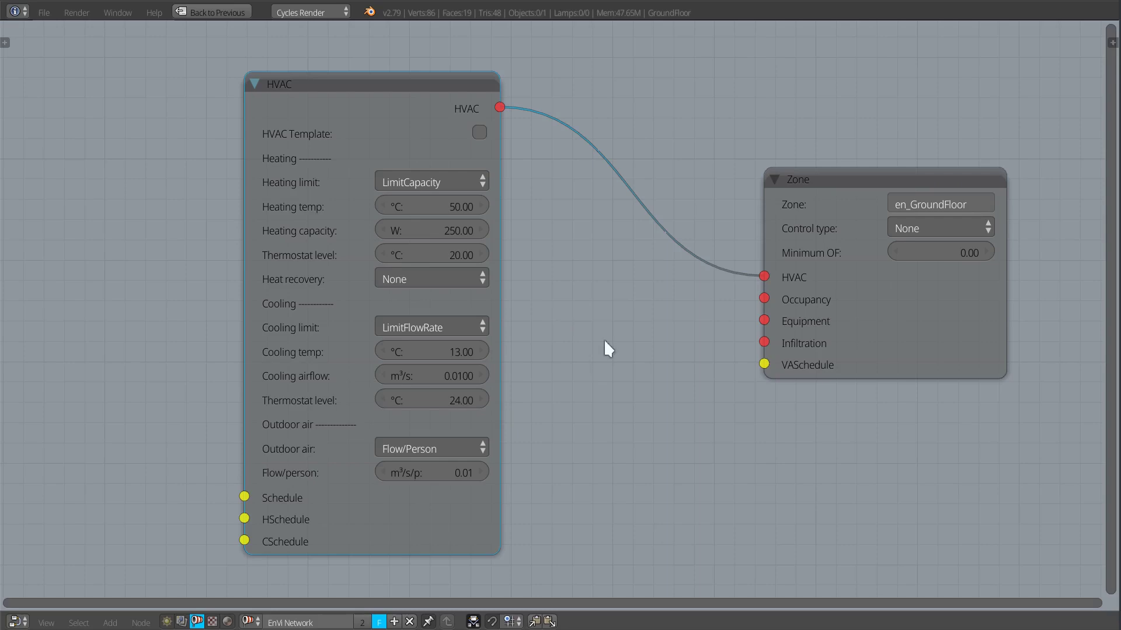
{"action": "middle_click_drag", "start_coordinate": [576, 424], "coordinate": [553, 379]}
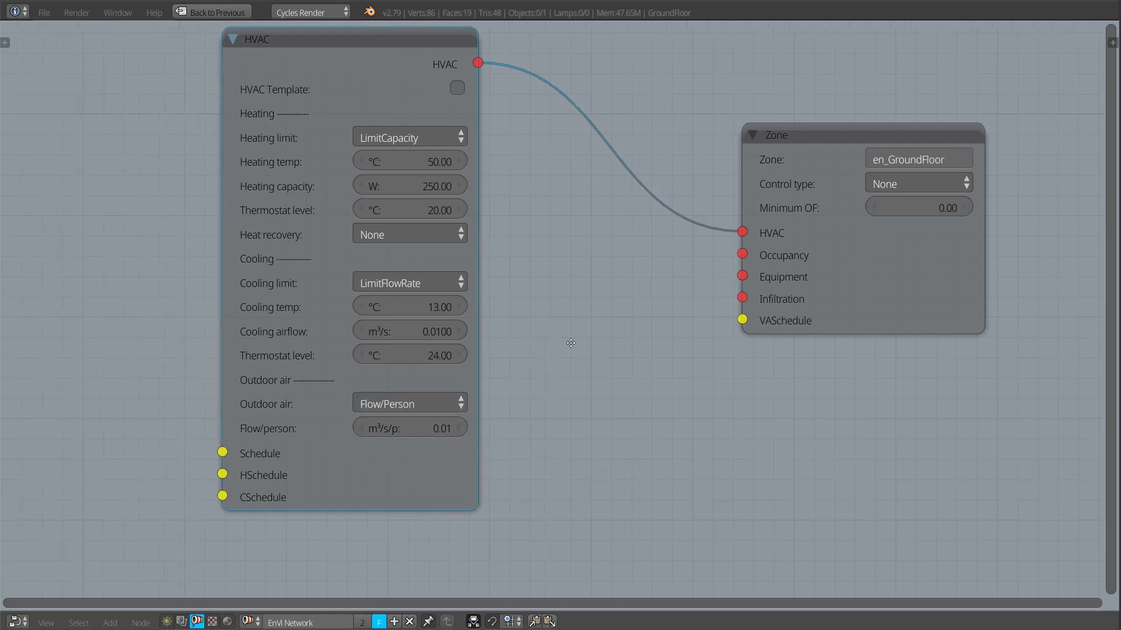
{"action": "middle_click_drag", "start_coordinate": [541, 344], "coordinate": [648, 348]}
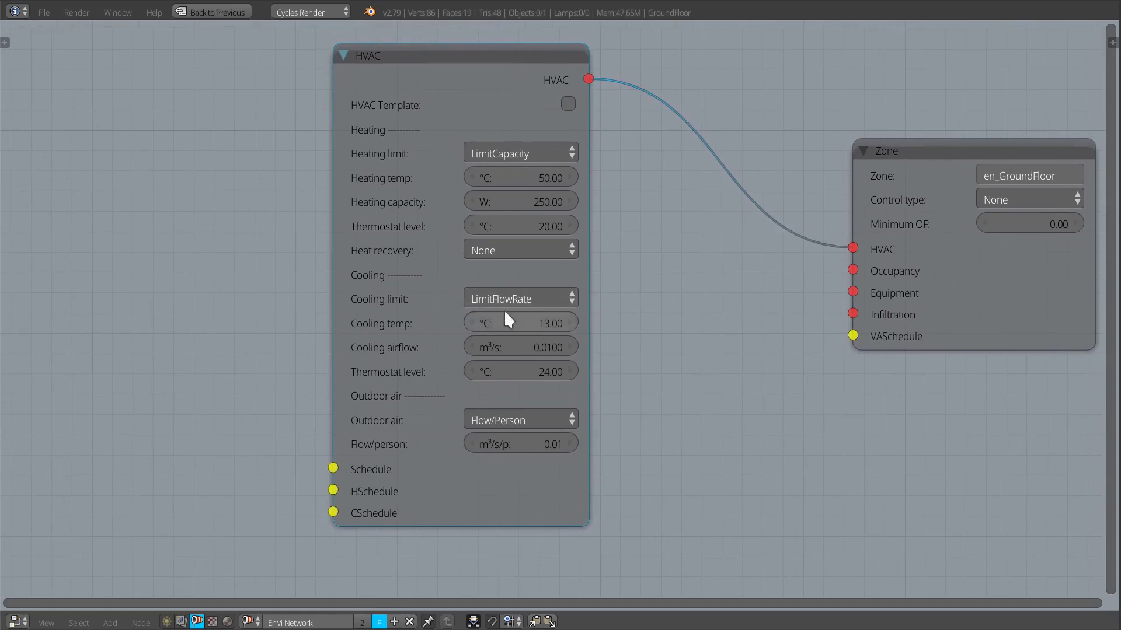
{"action": "left_click", "coordinate": [526, 299]}
{"action": "left_click", "coordinate": [492, 187]}
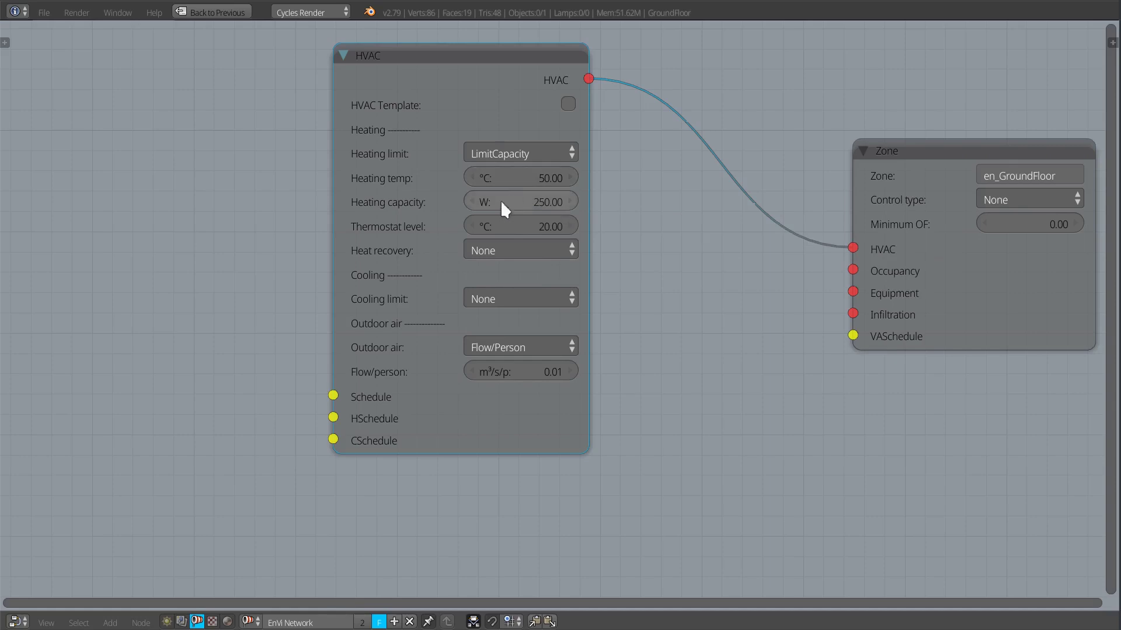
{"action": "middle_click_drag", "start_coordinate": [660, 318], "coordinate": [712, 332]}
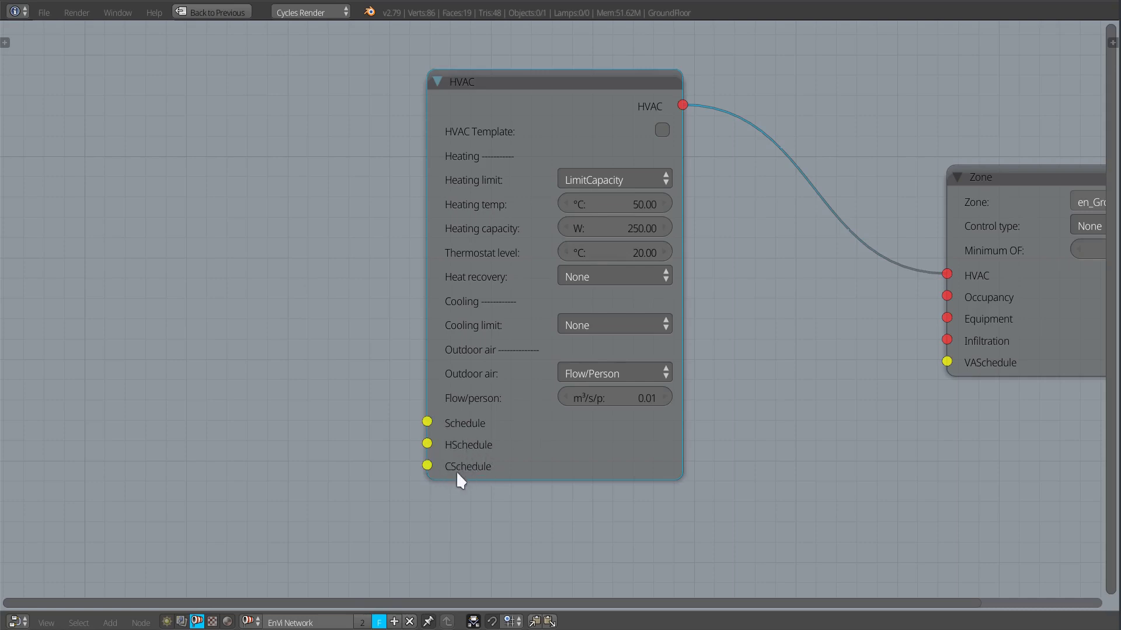
- Add a Schedule node beside the HVAC node and link its output to the HVAC Schedule input
{"action": "left_click", "coordinate": [110, 623]}
{"action": "mouse_move", "coordinate": [161, 594]}
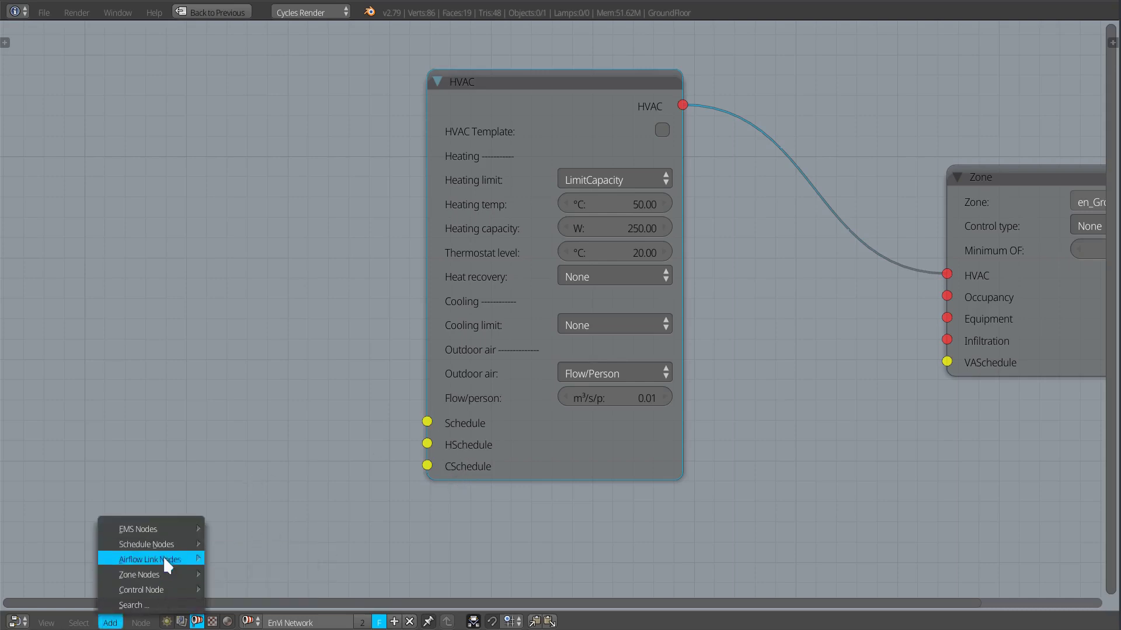
{"action": "mouse_move", "coordinate": [162, 542]}
{"action": "left_click", "coordinate": [230, 539]}
{"action": "left_click", "coordinate": [137, 350]}
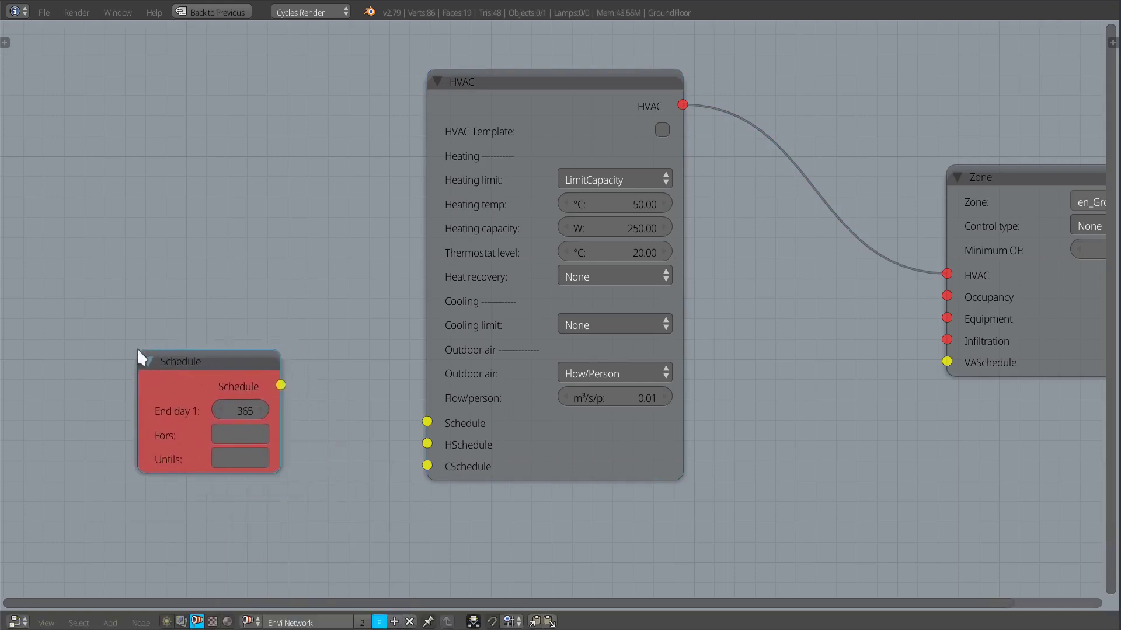
{"action": "left_click_drag", "start_coordinate": [280, 385], "coordinate": [436, 432]}
{"action": "left_click_drag", "start_coordinate": [138, 409], "coordinate": [79, 410]}
{"action": "middle_click_drag", "start_coordinate": [271, 478], "coordinate": [448, 498]}
{"action": "scroll", "coordinate": [471, 486], "scroll_direction": "up", "scroll_amount": 3}
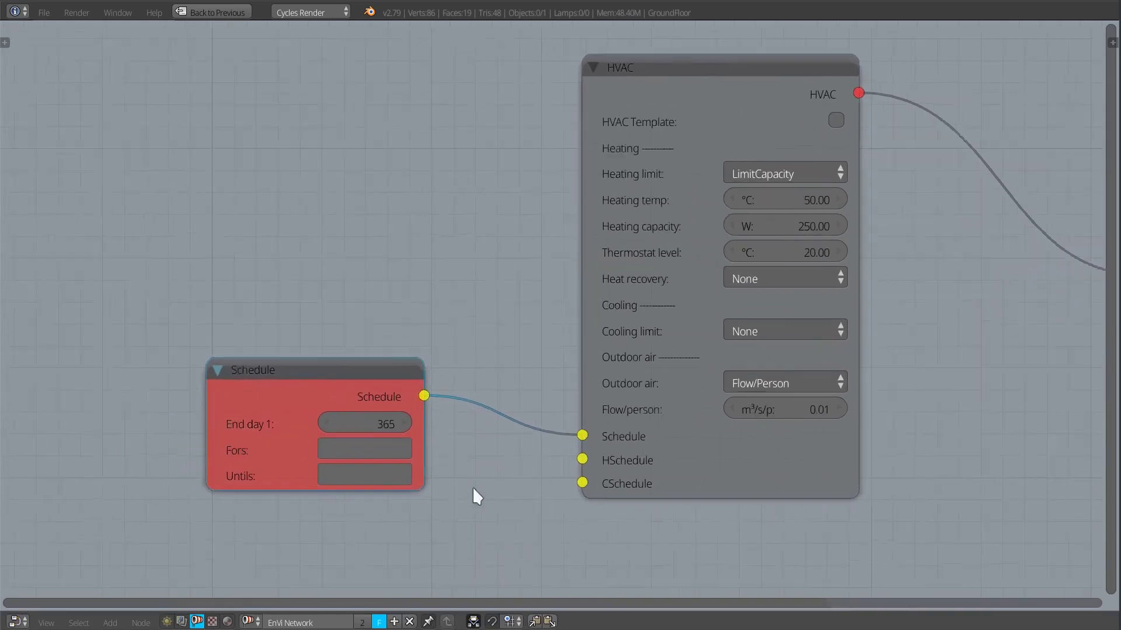
{"action": "scroll", "coordinate": [474, 488], "scroll_direction": "up", "scroll_amount": 1}
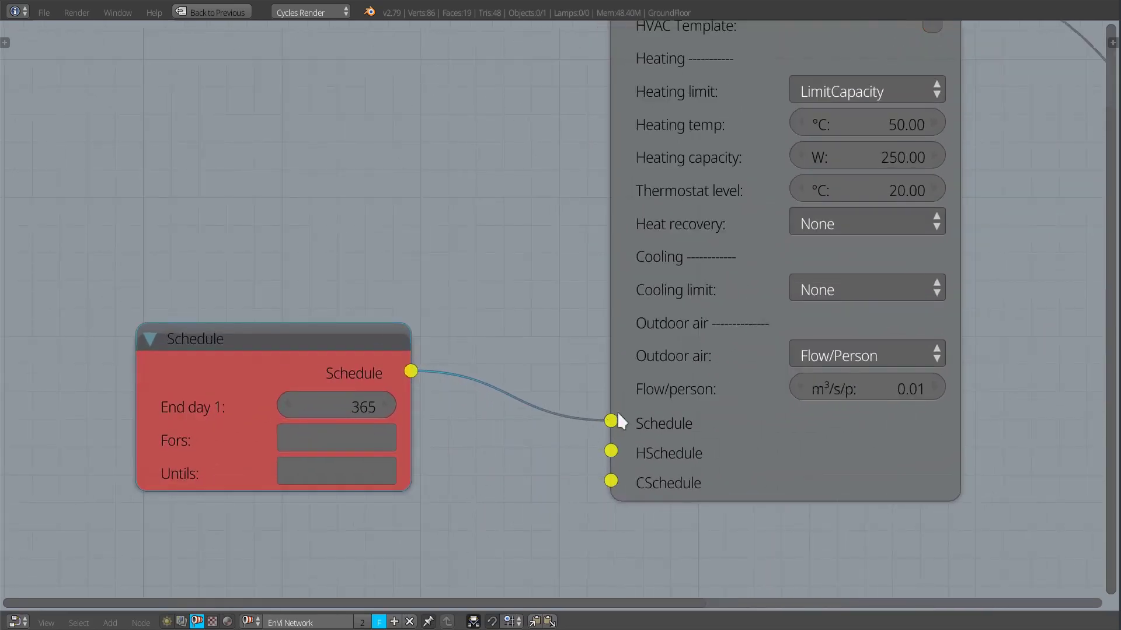
{"action": "scroll", "coordinate": [616, 416], "scroll_direction": "down", "scroll_amount": 1}
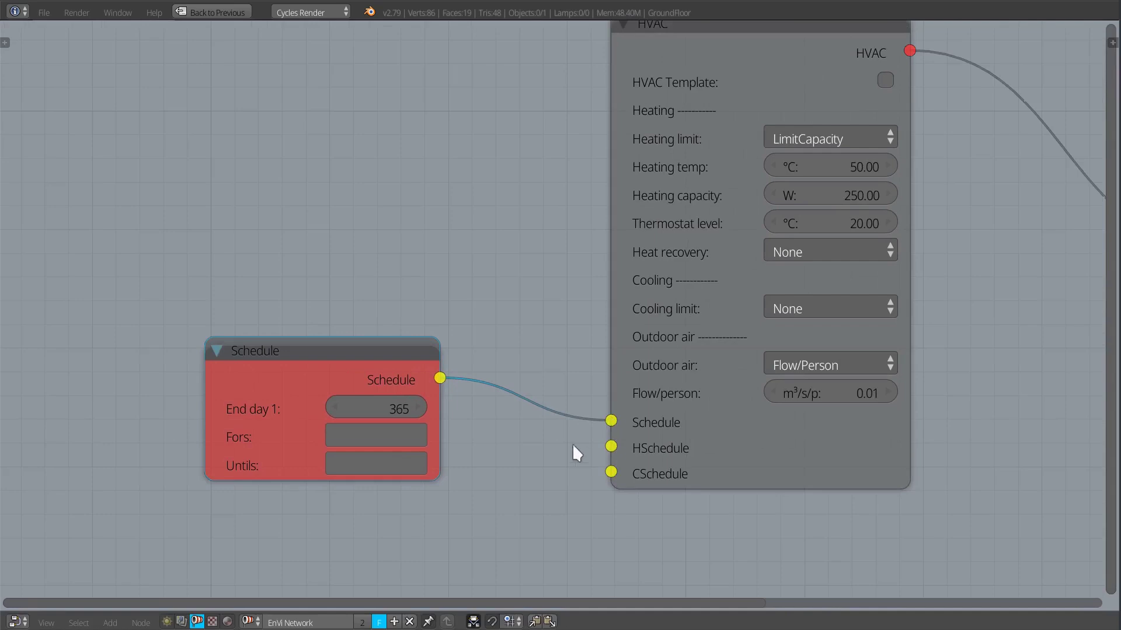
{"action": "scroll", "coordinate": [564, 447], "scroll_direction": "down", "scroll_amount": 1}
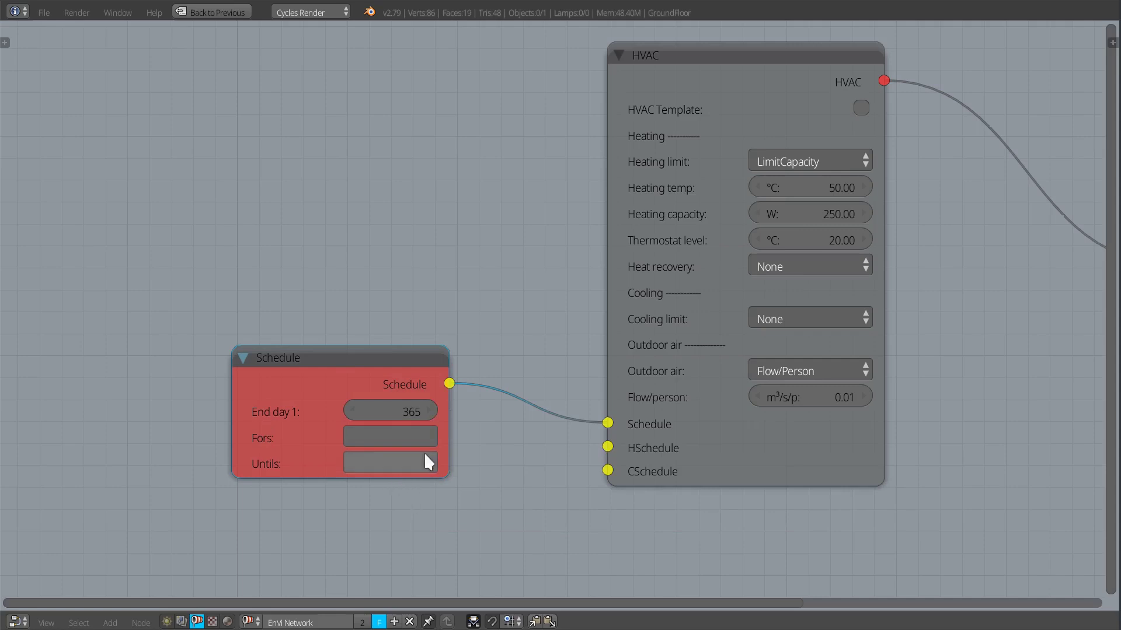
- Set the Schedule node's End day 1 to 180
{"action": "left_click", "coordinate": [352, 412]}
{"action": "left_click_drag", "start_coordinate": [352, 412], "coordinate": [334, 412]}
{"action": "left_click_drag", "start_coordinate": [408, 412], "coordinate": [318, 412]}
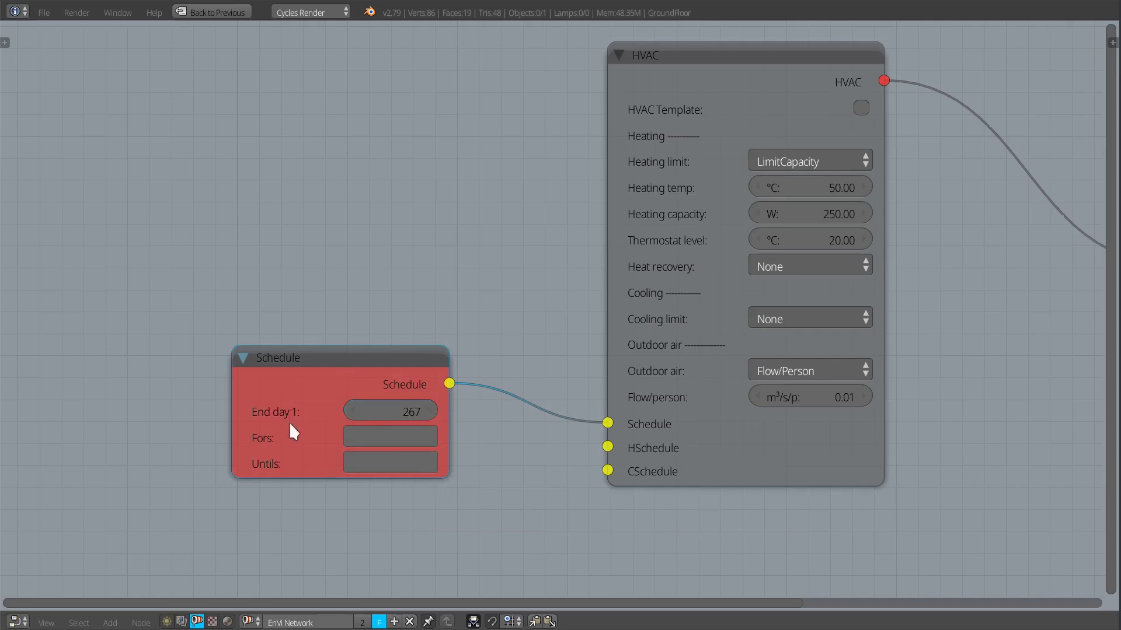
{"action": "left_click", "coordinate": [395, 416]}
{"action": "type", "text": "1"}
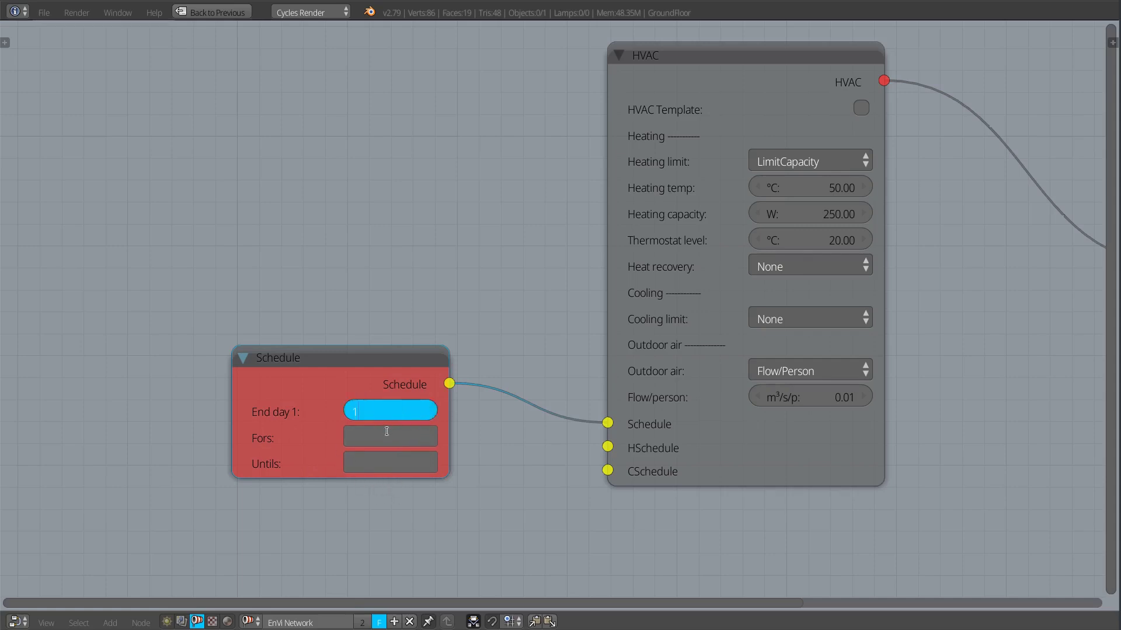
{"action": "type", "text": "80"}
{"action": "key", "text": "Return"}
- Enter "Weekends Weekdays" as the day types (Fors) for the schedule's first period
{"action": "left_click", "coordinate": [386, 436]}
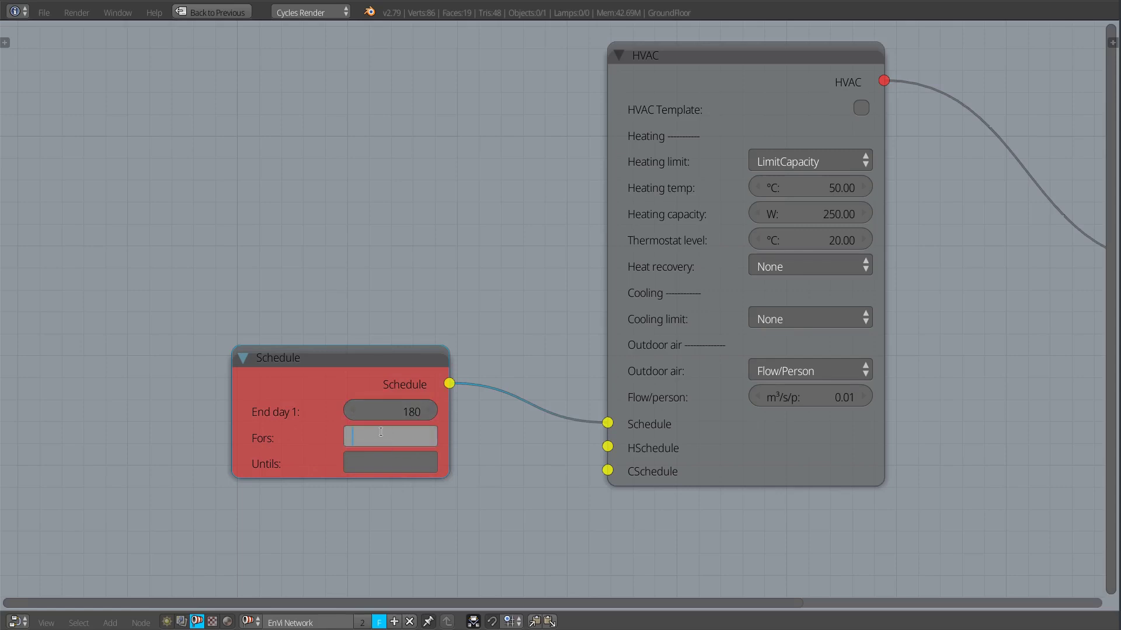
{"action": "type", "text": "Weekends Week"}
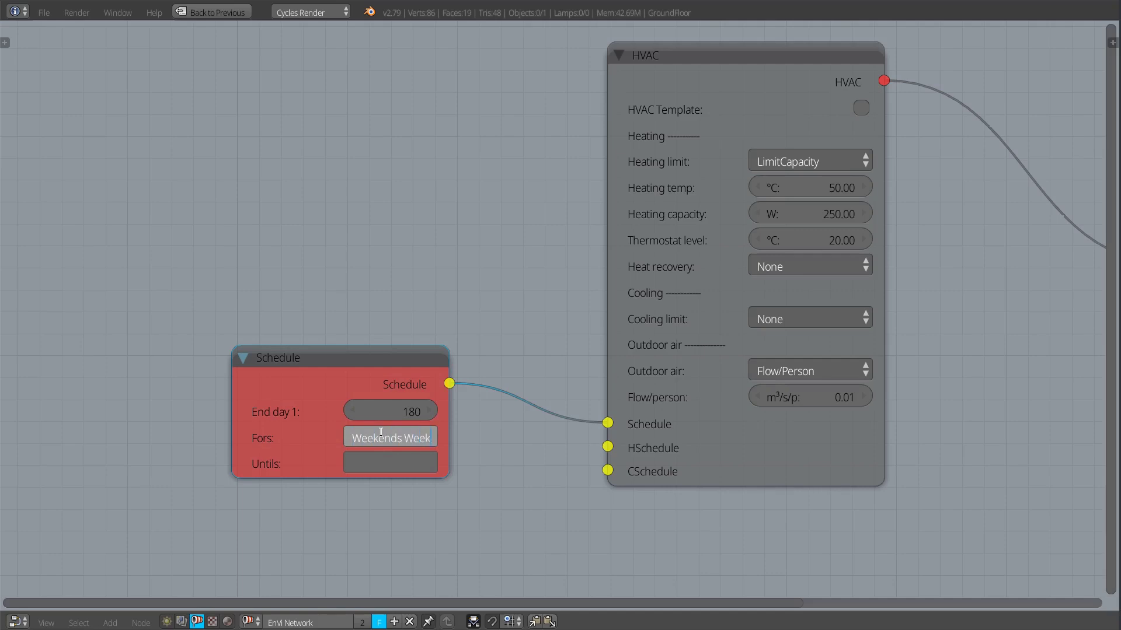
{"action": "type", "text": "days"}
{"action": "left_click", "coordinate": [315, 431]}
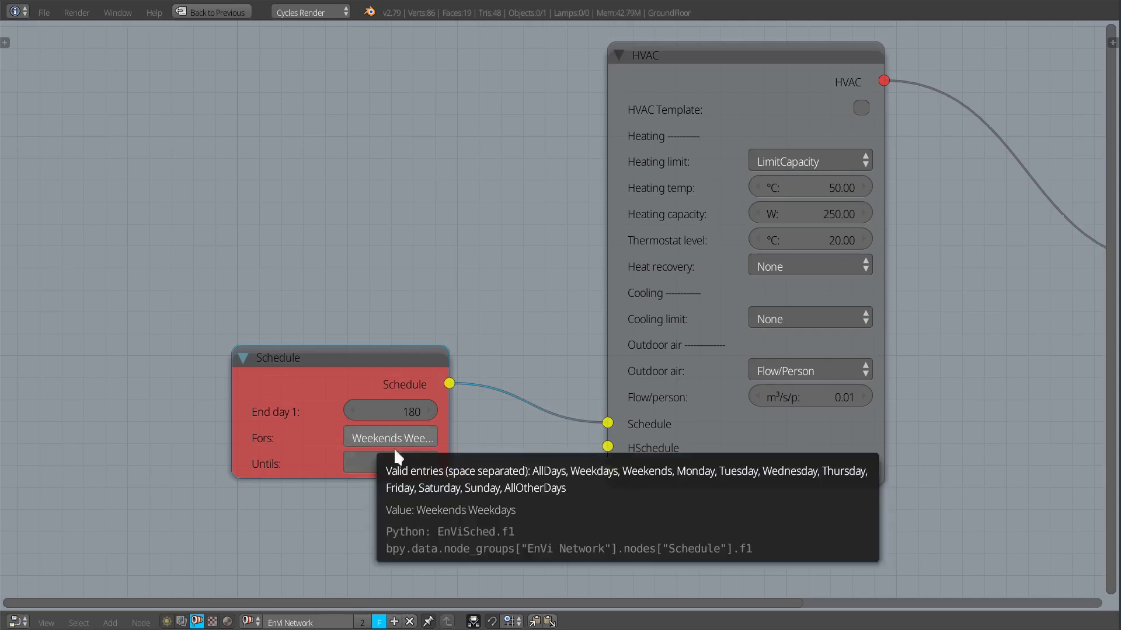
- Enter the weekend times in the first period's Untils as "08:00 0, 23:00 1, 24:00 0"
{"action": "left_click", "coordinate": [362, 464]}
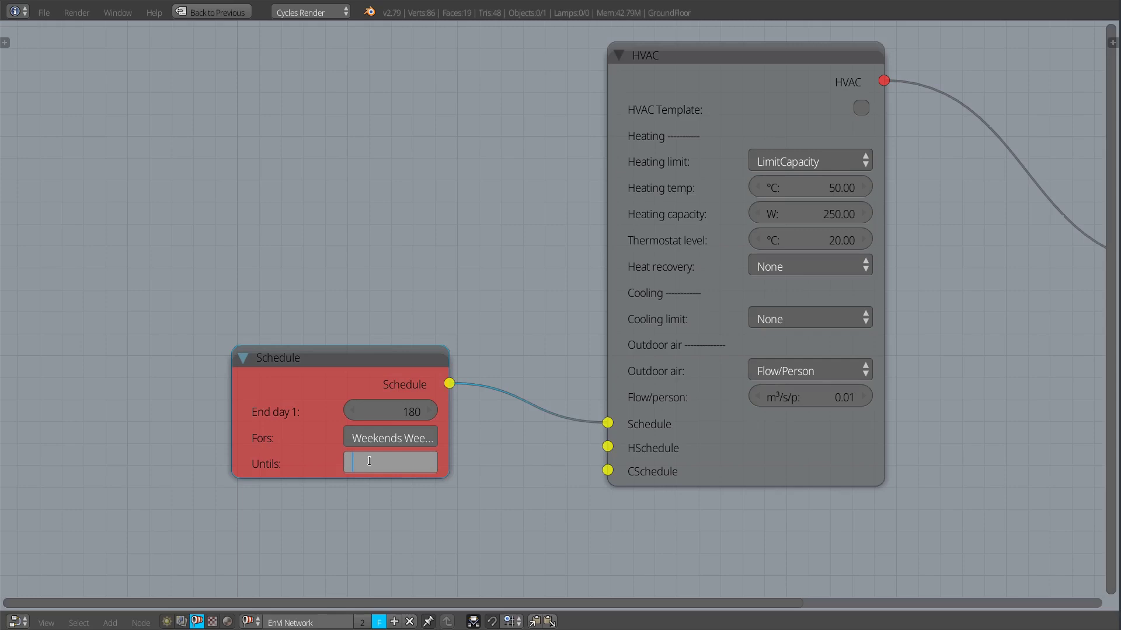
{"action": "type", "text": "08"}
{"action": "type", "text": ":00"}
{"action": "type", "text": "0"}
{"action": "type", "text": "18"}
{"action": "type", "text": ":00"}
{"action": "key", "text": "BackSpace"}
{"action": "key", "text": "BackSpace"}
{"action": "type", "text": "23"}
{"action": "type", "text": "24"}
{"action": "type", "text": ":00"}
{"action": "type", "text": "0"}
- Append the weekday times to the first period's Untils after a semicolon: "06:00 0, 09:00 1, 18:00 0, 24:00 1"
{"action": "type", "text": ";"}
{"action": "type", "text": "06"}
{"action": "type", "text": ":00"}
{"action": "type", "text": " 0"}
{"action": "type", "text": ", "}
{"action": "type", "text": "09"}
{"action": "type", "text": ":00 1"}
{"action": "type", "text": ","}
{"action": "type", "text": " 18:00"}
{"action": "type", "text": " 0"}
{"action": "type", "text": ","}
{"action": "type", "text": " 24:00"}
{"action": "type", "text": " 1"}
{"action": "key", "text": "Return"}
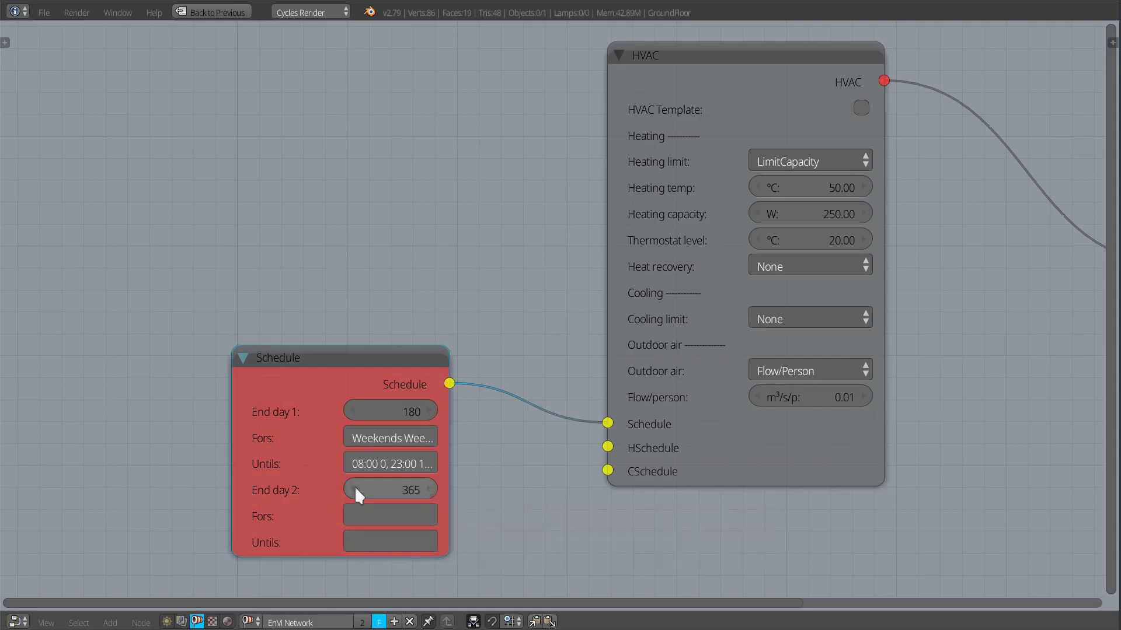
- Define the schedule's second period with "alldays" as its Fors and "24:00 1" as its Untils
{"action": "left_click", "coordinate": [388, 522]}
{"action": "type", "text": "alldays"}
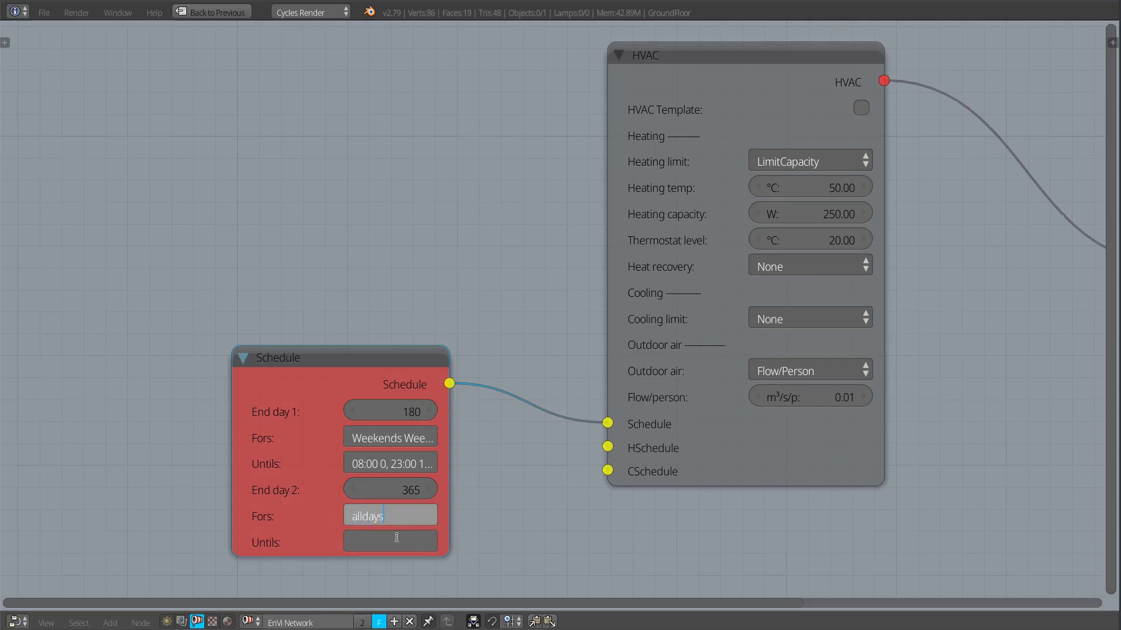
{"action": "left_click", "coordinate": [396, 537]}
{"action": "type", "text": "24"}
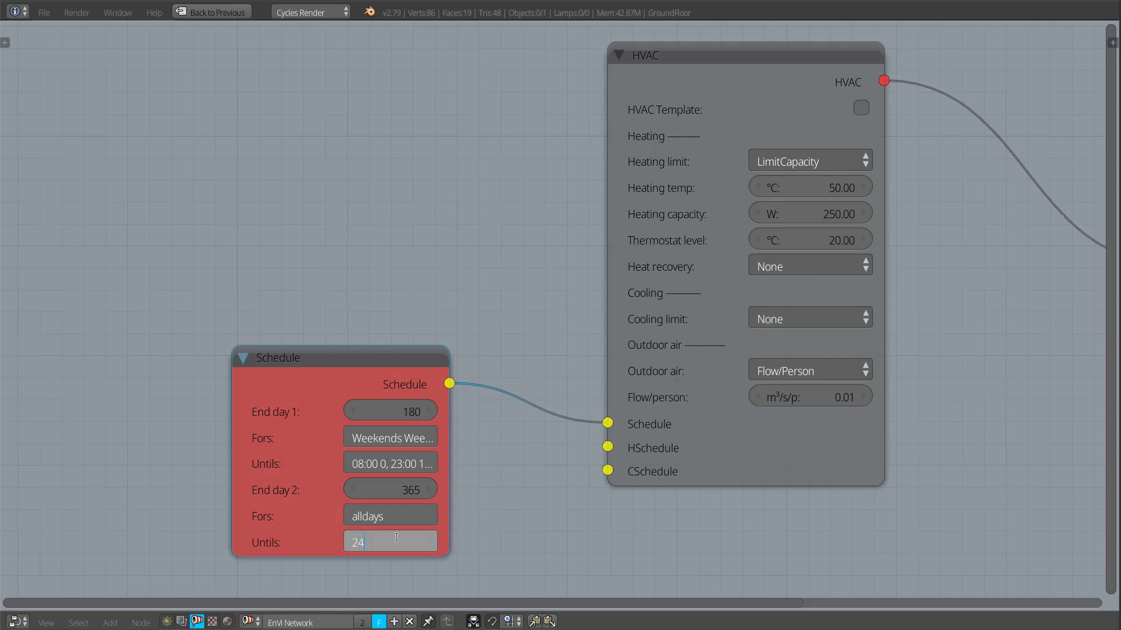
{"action": "type", "text": ":00 1"}
{"action": "key", "text": "Return"}
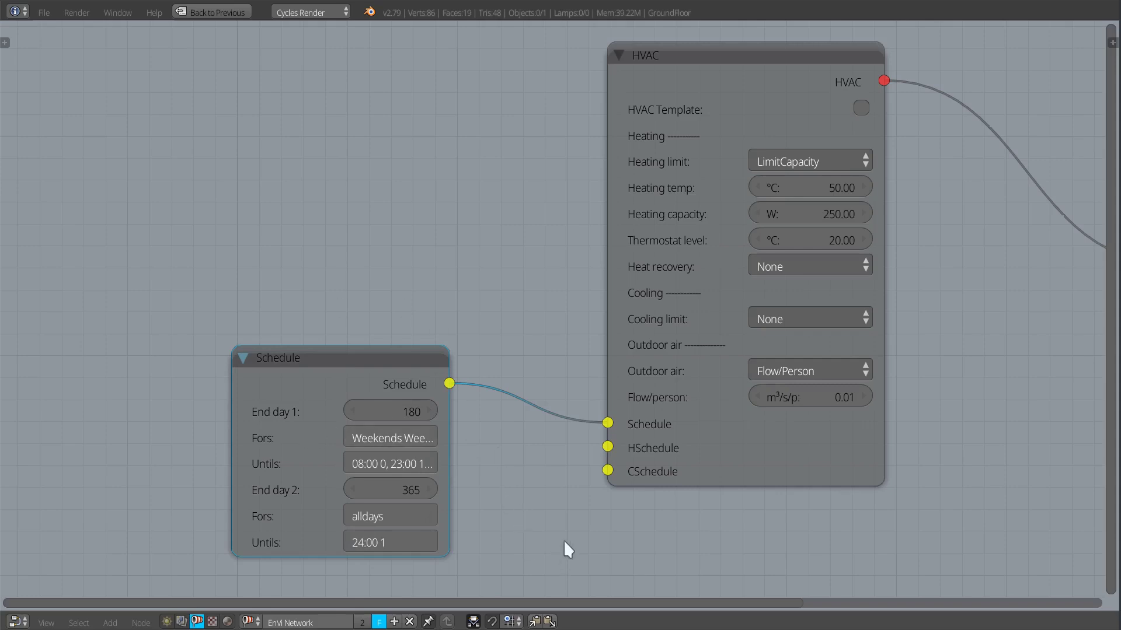
- Switch to the maximized NodeTree, export the scheduled HVAC model and recalculate the EnVi simulation
{"action": "scroll", "coordinate": [558, 535], "scroll_direction": "down", "scroll_amount": 2}
{"action": "middle_click_drag", "start_coordinate": [613, 560], "coordinate": [531, 454]}
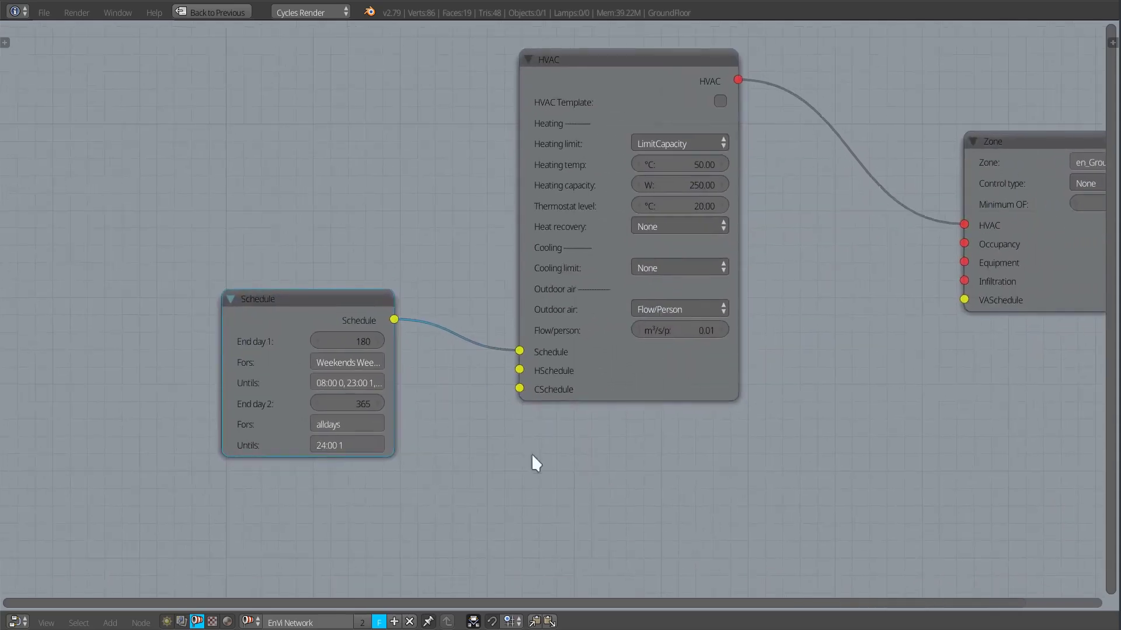
{"action": "scroll", "coordinate": [532, 456], "scroll_direction": "down", "scroll_amount": 1}
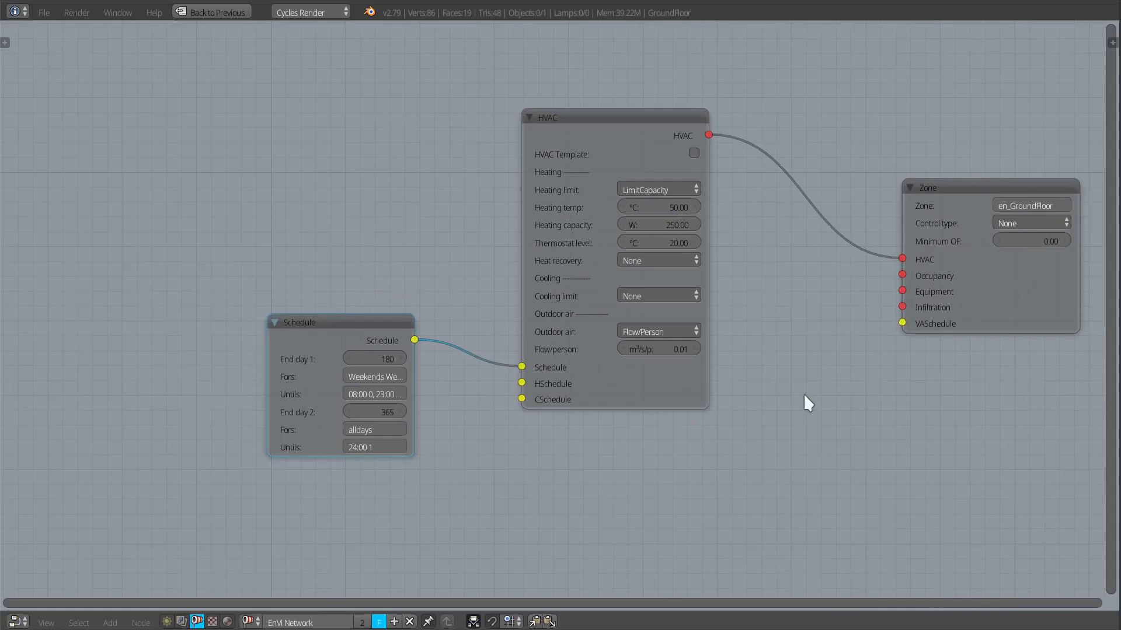
{"action": "key", "text": "ctrl+Up"}
{"action": "key", "text": "ctrl+Up"}
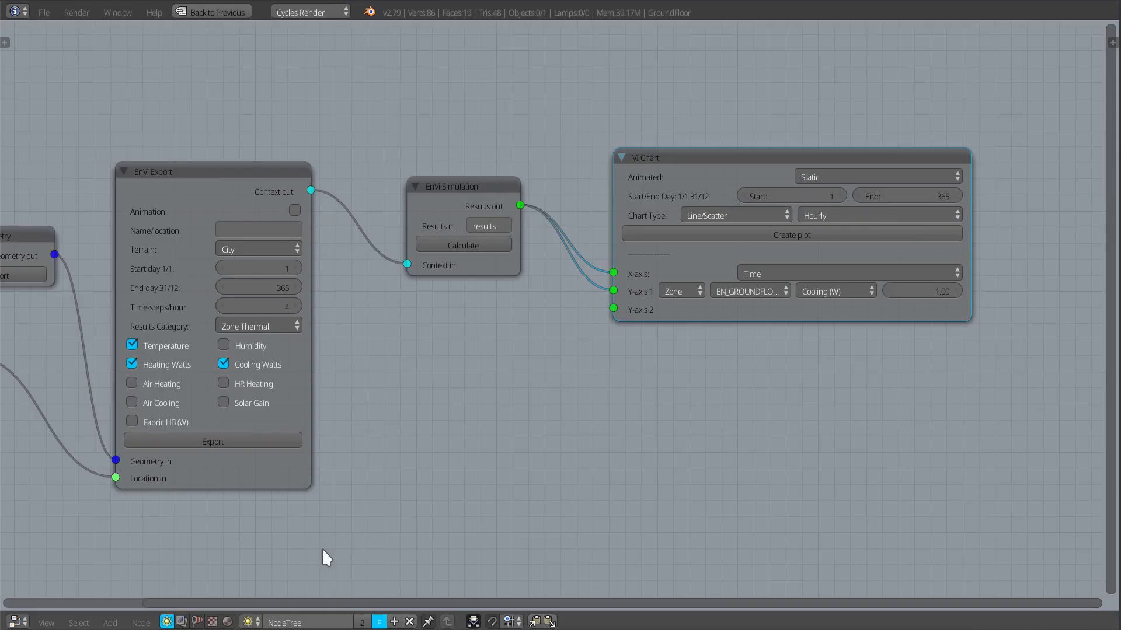
{"action": "left_click", "coordinate": [225, 439]}
{"action": "left_click", "coordinate": [479, 244]}
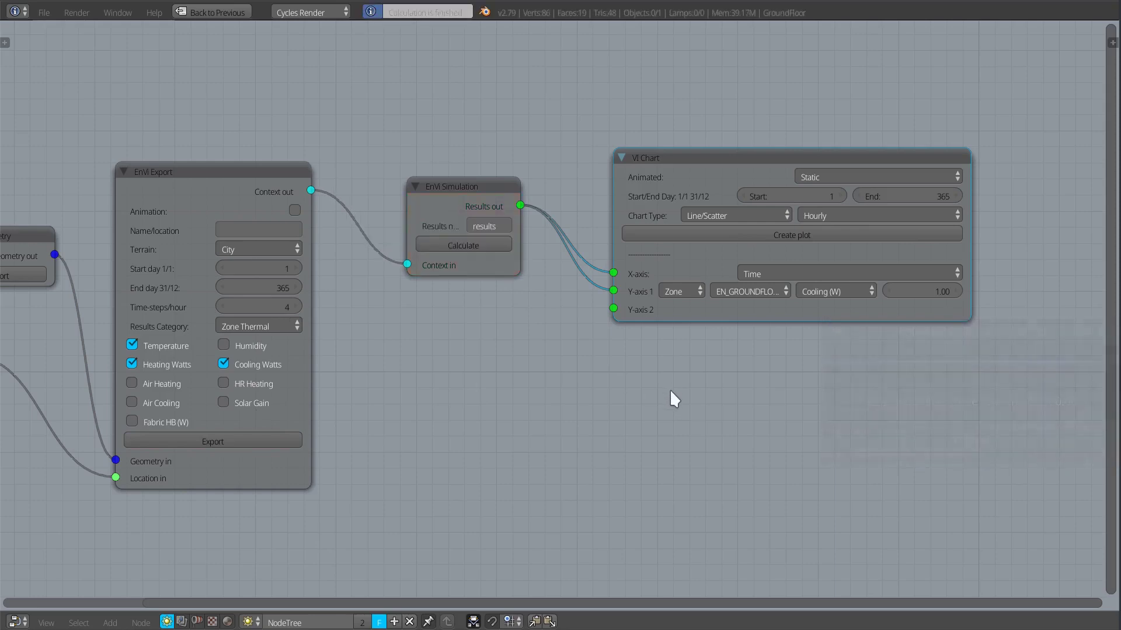
- Plot the ground floor zone's hourly Heating (W) against time for the whole year, enlarge the figure to inspect it, and close it
{"action": "left_click", "coordinate": [823, 287]}
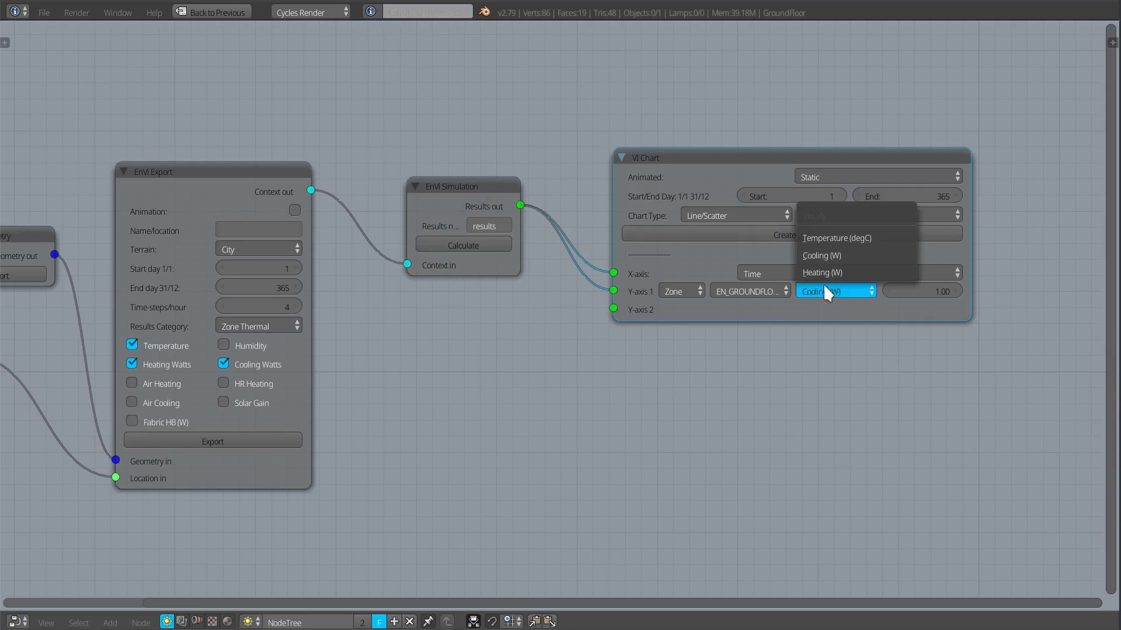
{"action": "left_click", "coordinate": [849, 272]}
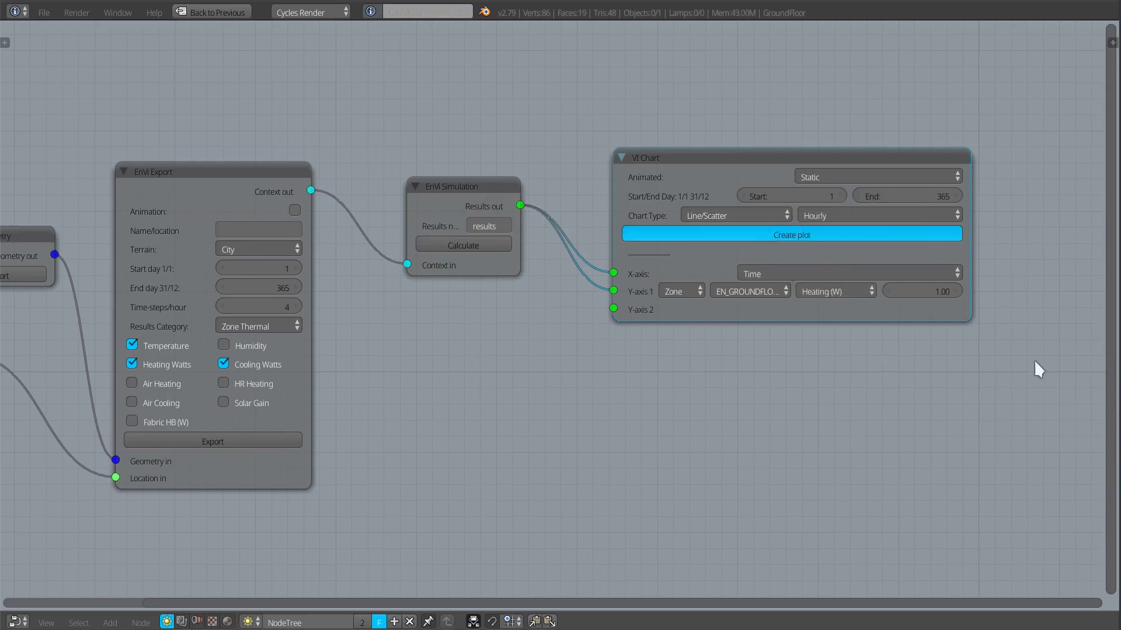
{"action": "left_click_drag", "start_coordinate": [610, 179], "coordinate": [438, 116]}
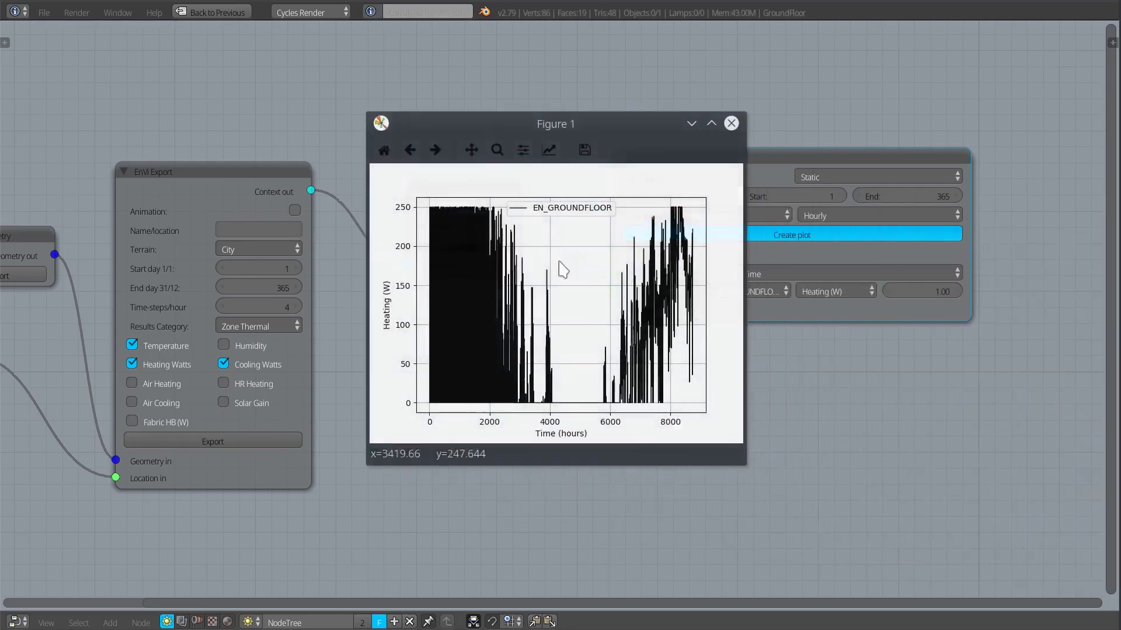
{"action": "left_click_drag", "start_coordinate": [738, 461], "coordinate": [1081, 548]}
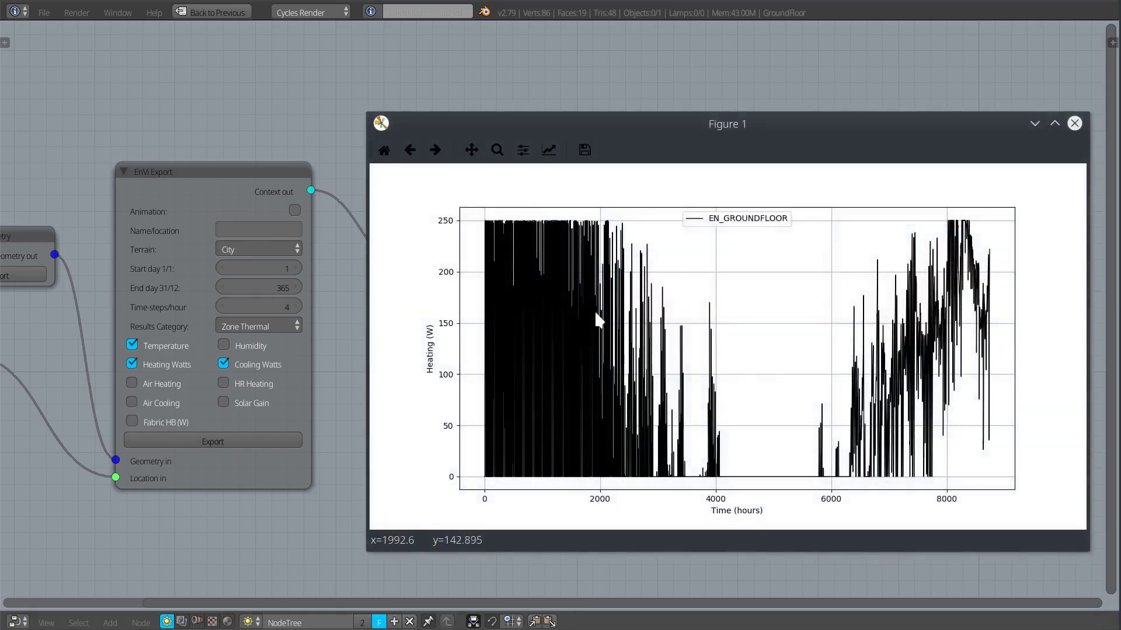
{"action": "left_click_drag", "start_coordinate": [839, 131], "coordinate": [645, 90]}
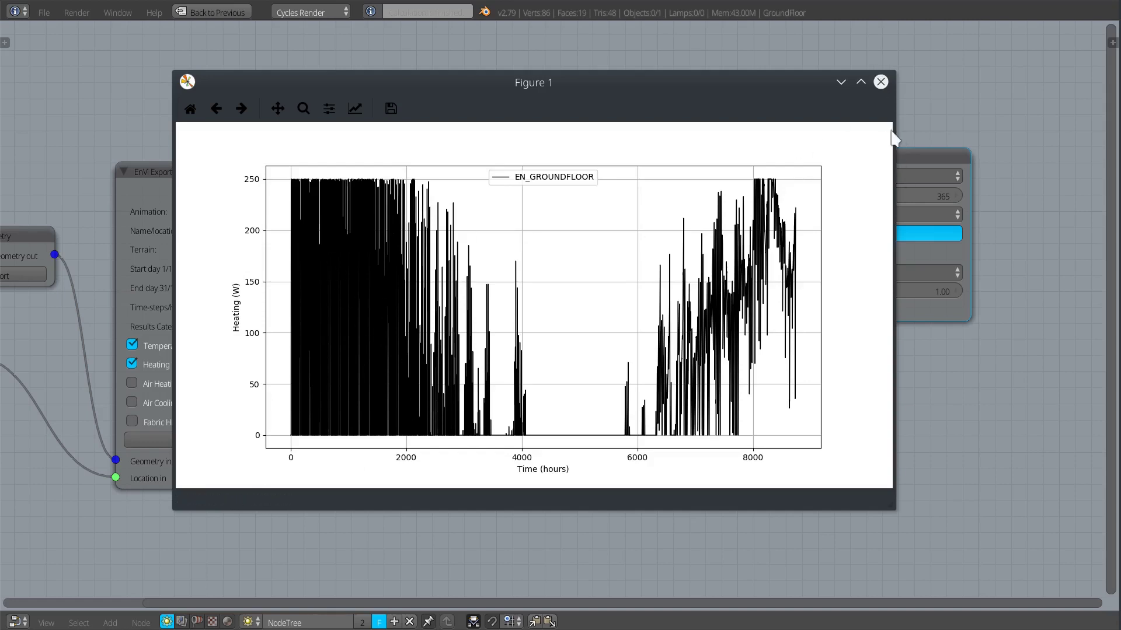
{"action": "left_click", "coordinate": [880, 81]}
- Set the chart's end day to 50, plot the ground floor heating for that period, and close the figure
{"action": "left_click", "coordinate": [892, 197]}
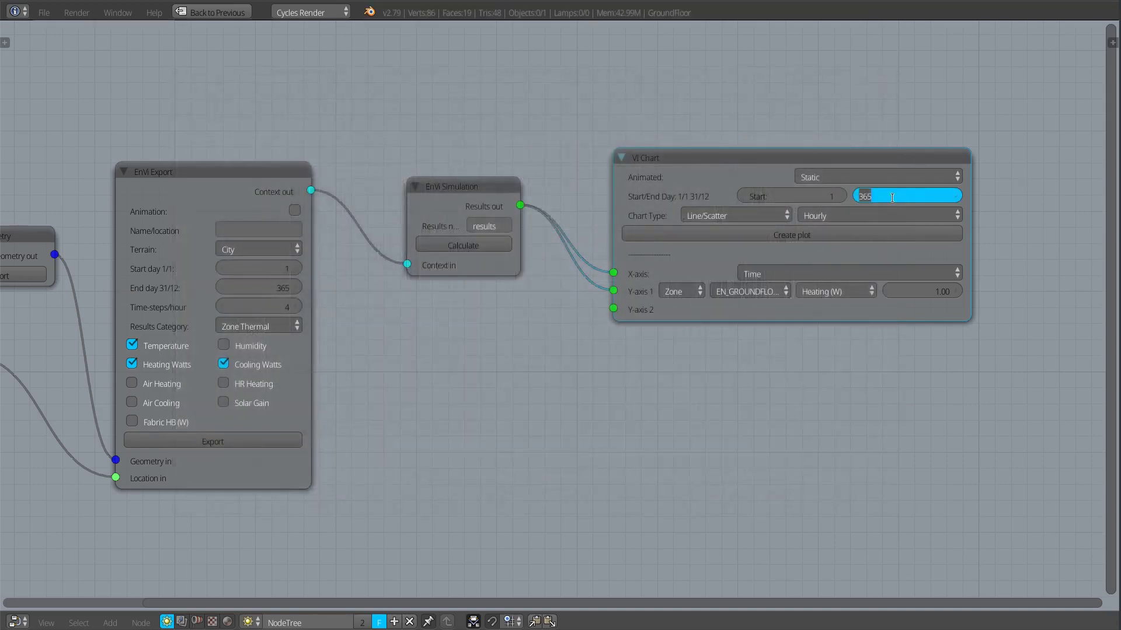
{"action": "type", "text": "50"}
{"action": "key", "text": "Return"}
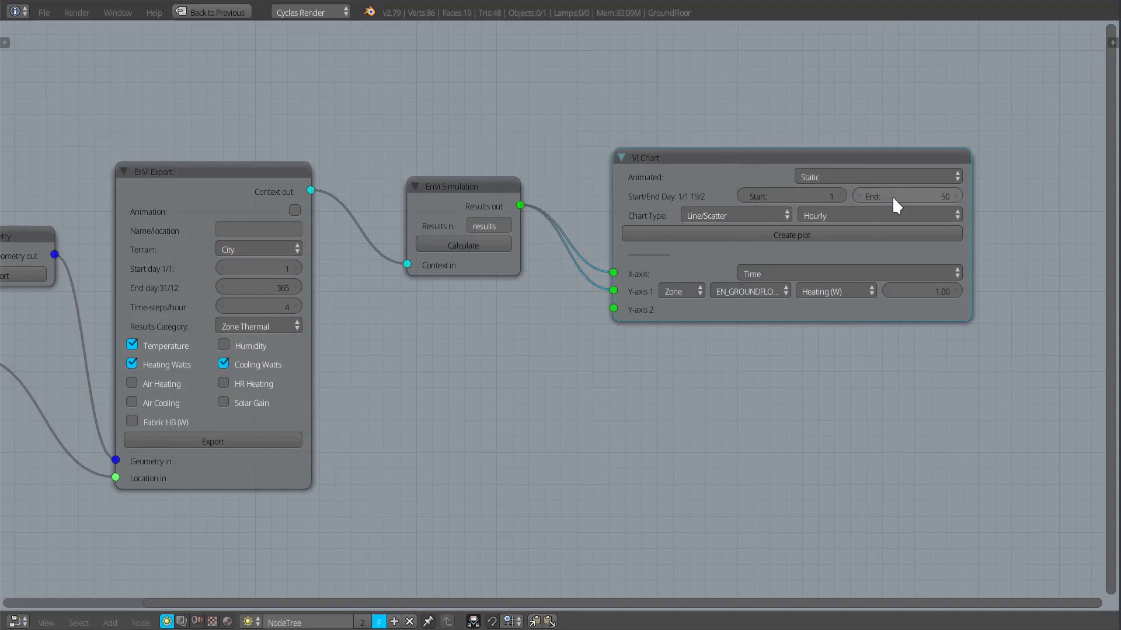
{"action": "left_click", "coordinate": [786, 234]}
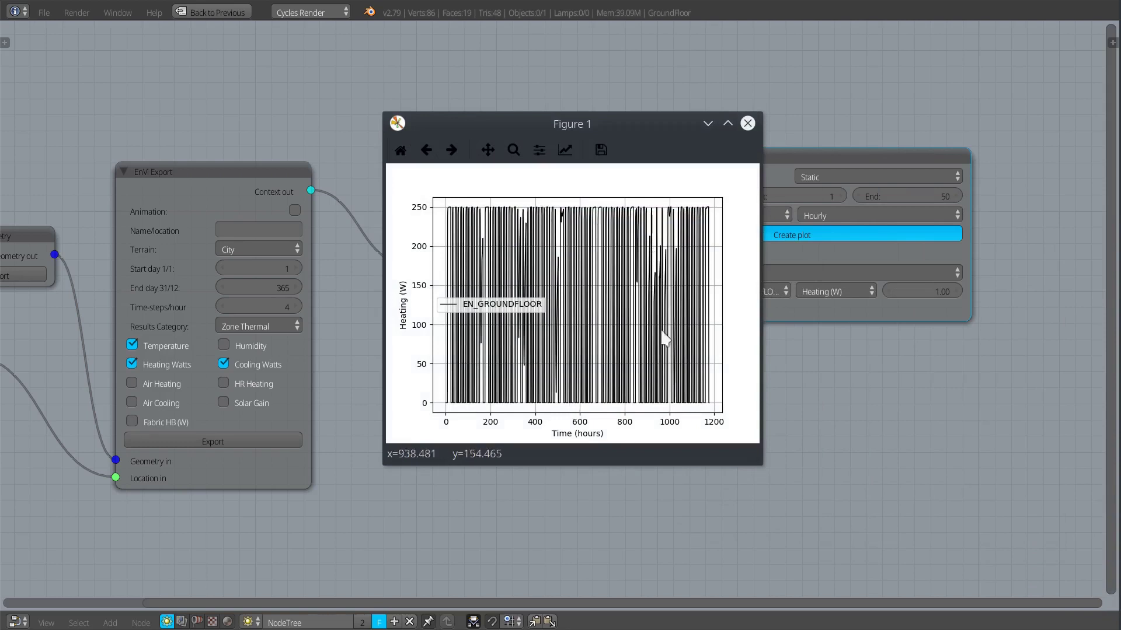
{"action": "left_click", "coordinate": [747, 123]}
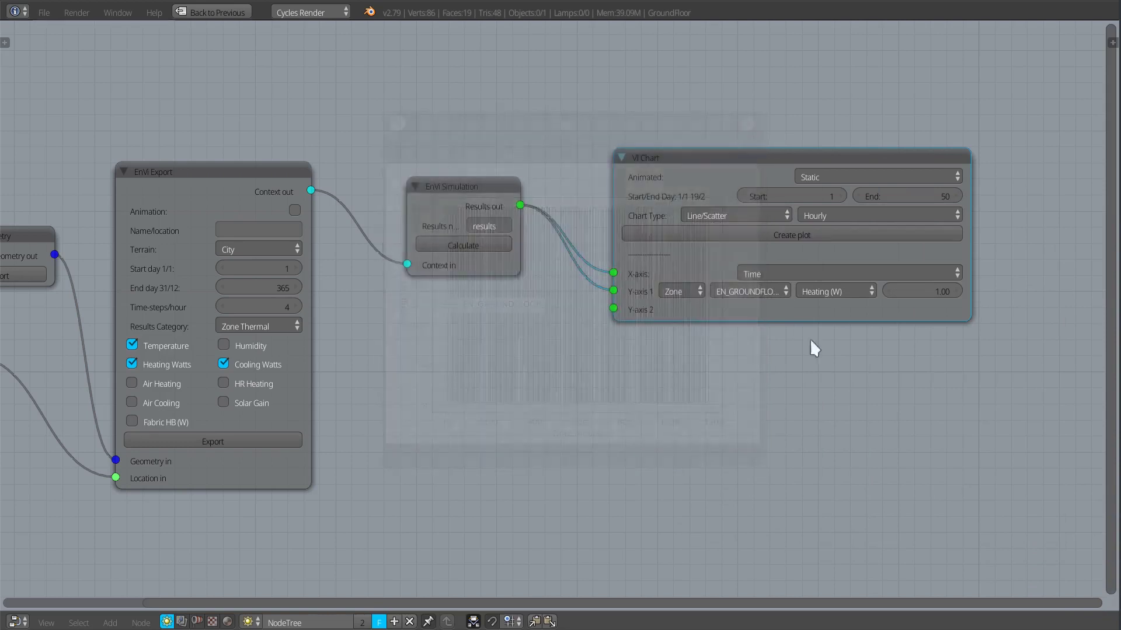
- Set the chart's end day to 365, plot the full-year ground floor heating again, and close the figure
{"action": "left_click", "coordinate": [908, 196]}
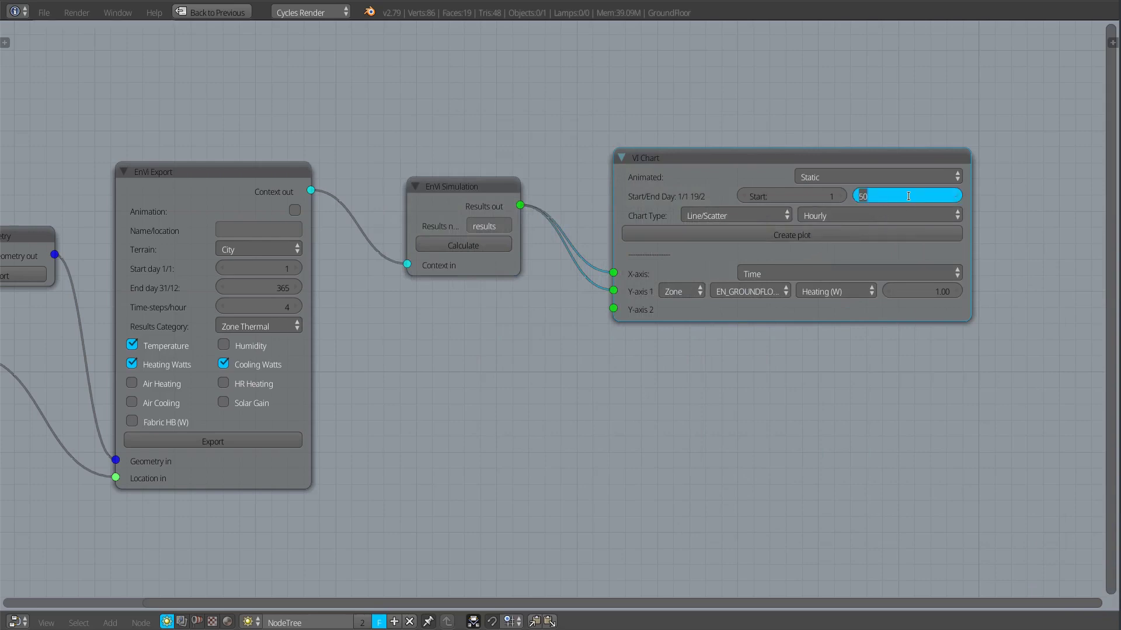
{"action": "type", "text": "365"}
{"action": "key", "text": "Return"}
{"action": "left_click", "coordinate": [797, 238]}
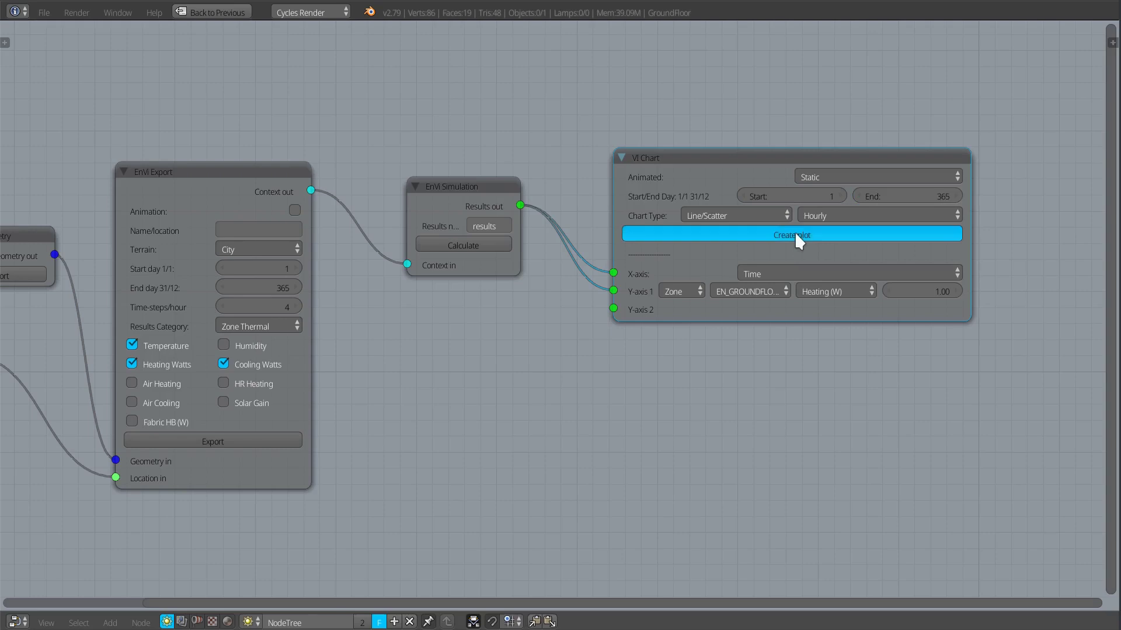
{"action": "left_click_drag", "start_coordinate": [572, 175], "coordinate": [468, 157]}
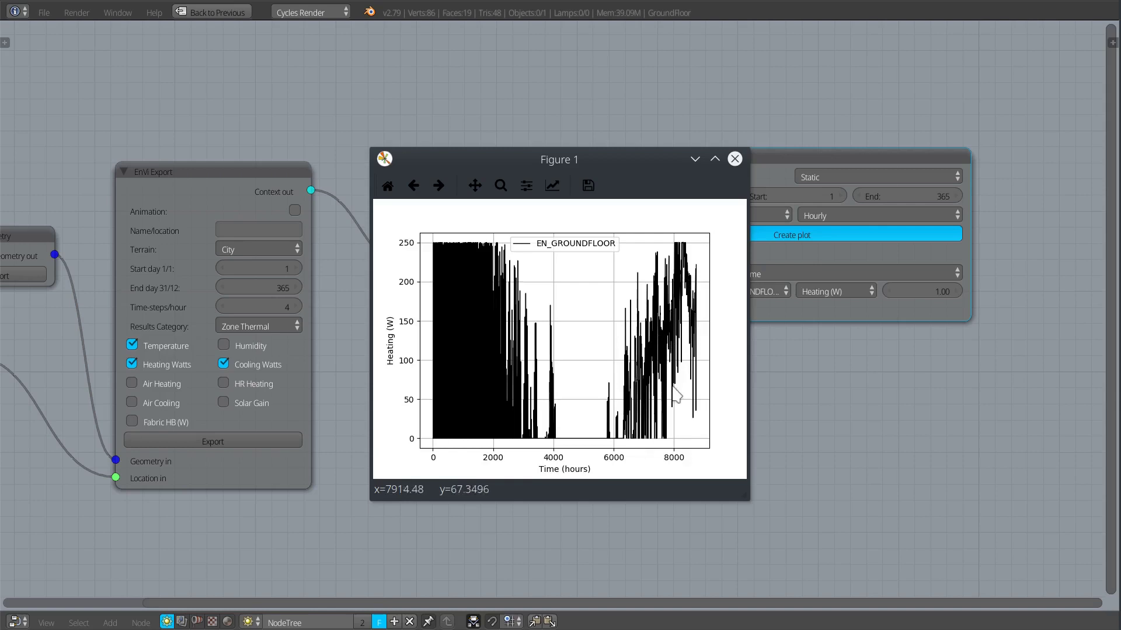
{"action": "left_click", "coordinate": [734, 159]}
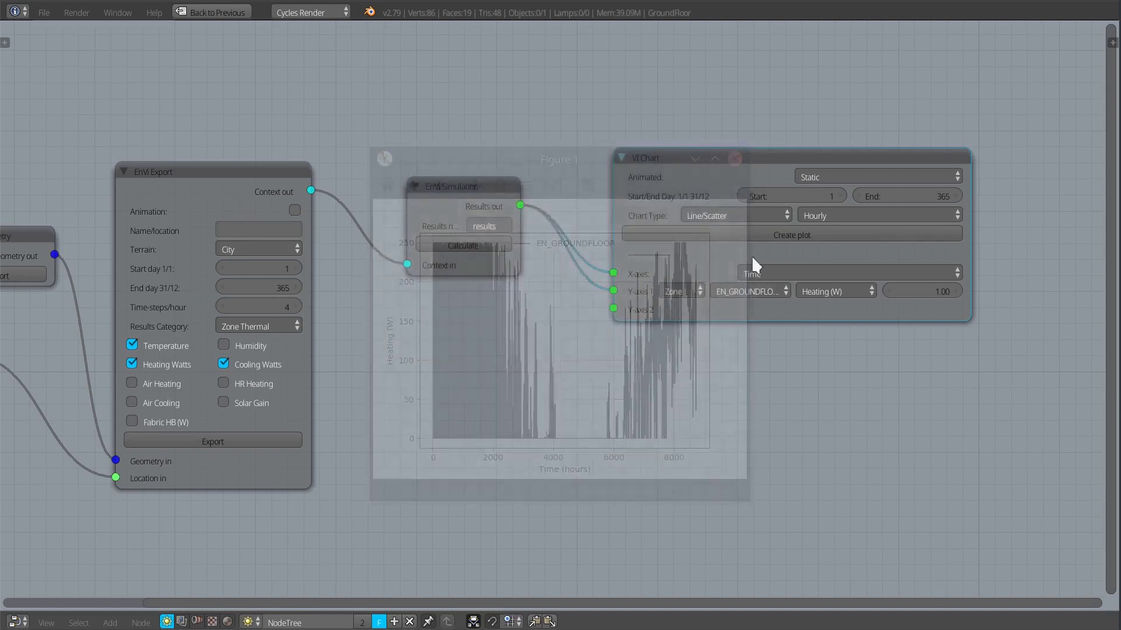
- Switch to the maximized EnVi Network and move the Schedule node up and away from the HVAC node to make room below it
{"action": "scroll", "coordinate": [693, 380], "scroll_direction": "down", "scroll_amount": 1}
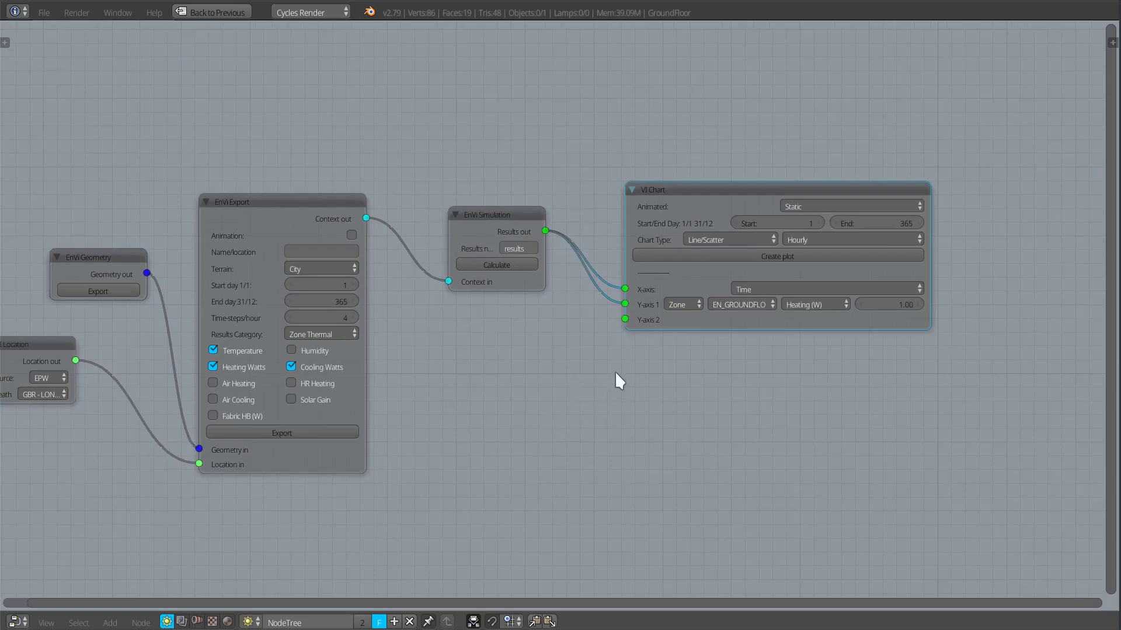
{"action": "key", "text": "ctrl+space"}
{"action": "key", "text": "ctrl+space"}
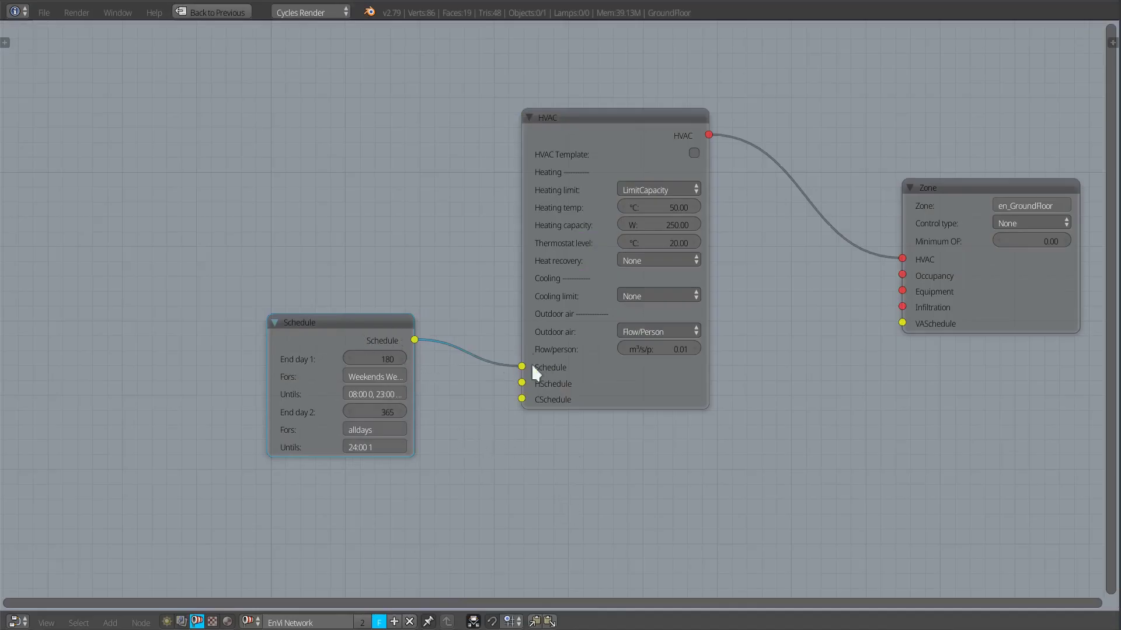
{"action": "left_click_drag", "start_coordinate": [361, 327], "coordinate": [331, 292]}
{"action": "scroll", "coordinate": [432, 409], "scroll_direction": "up", "scroll_amount": 2}
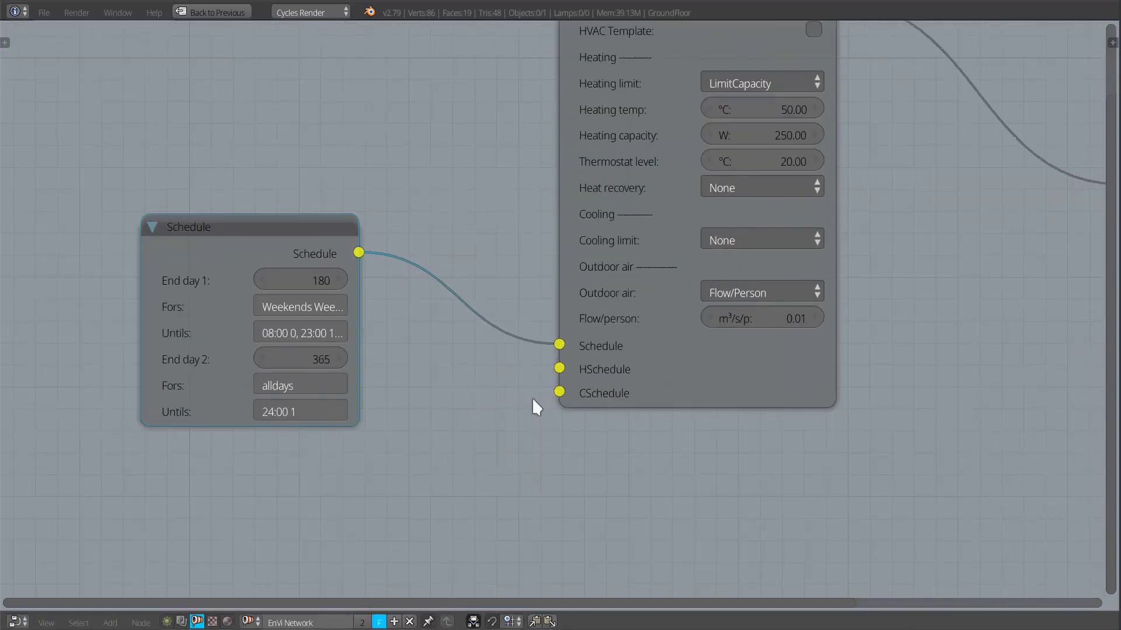
{"action": "left_click_drag", "start_coordinate": [292, 230], "coordinate": [246, 180]}
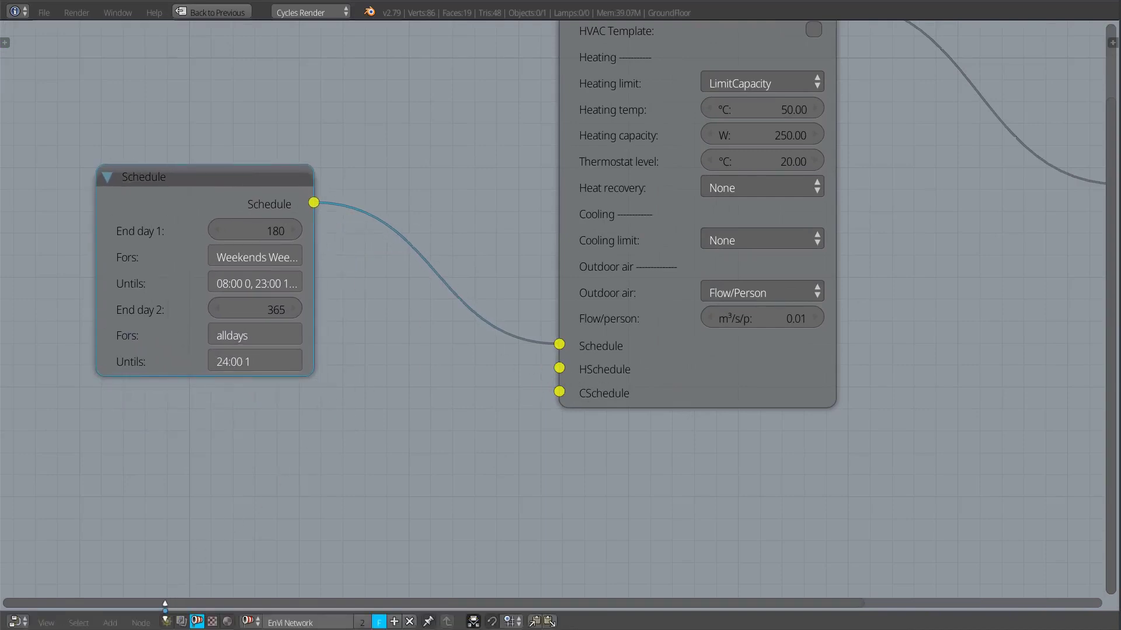
- Add a second Schedule node below the first one and connect its output to the HVAC node's HSchedule socket
{"action": "key", "text": "shift+a"}
{"action": "mouse_move", "coordinate": [282, 450]}
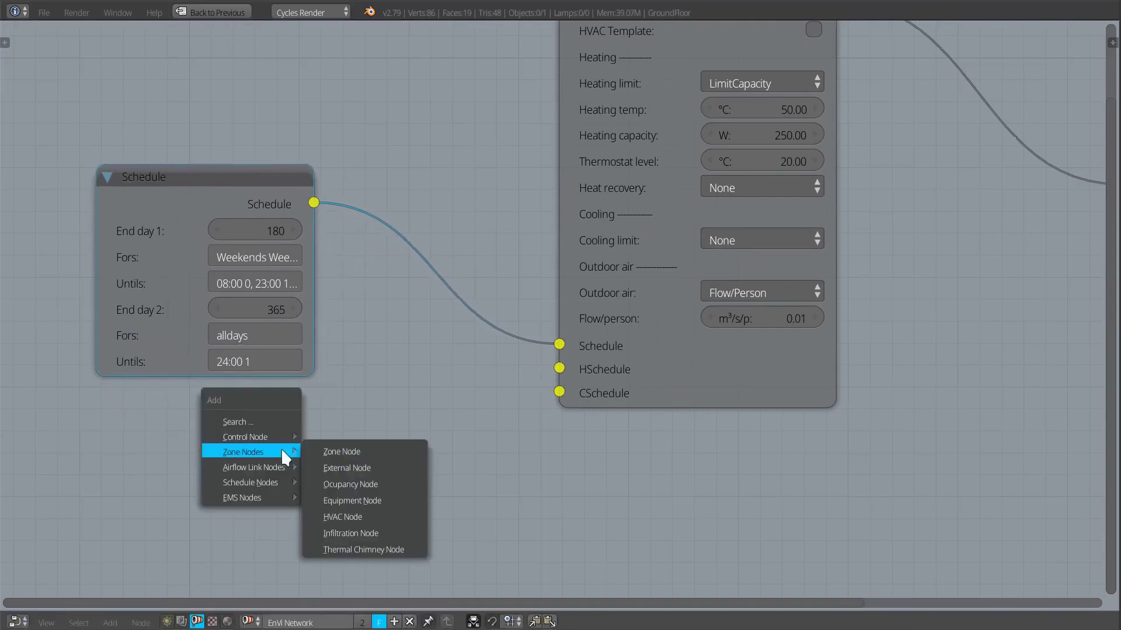
{"action": "mouse_move", "coordinate": [234, 483]}
{"action": "left_click", "coordinate": [330, 483]}
{"action": "left_click", "coordinate": [352, 428]}
{"action": "left_click_drag", "start_coordinate": [390, 441], "coordinate": [560, 366]}
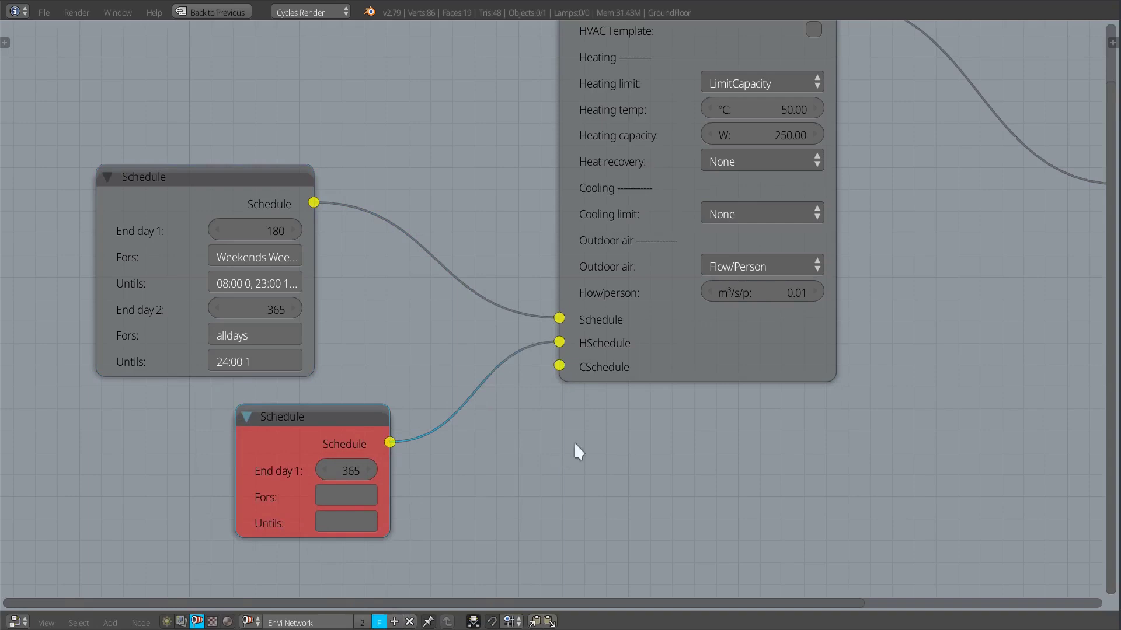
- Widen the new Schedule node and enter "weekdays weekends" as its Fors
{"action": "scroll", "coordinate": [551, 495], "scroll_direction": "down", "scroll_amount": 1}
{"action": "left_click_drag", "start_coordinate": [276, 466], "coordinate": [154, 459]}
{"action": "scroll", "coordinate": [319, 496], "scroll_direction": "up", "scroll_amount": 2}
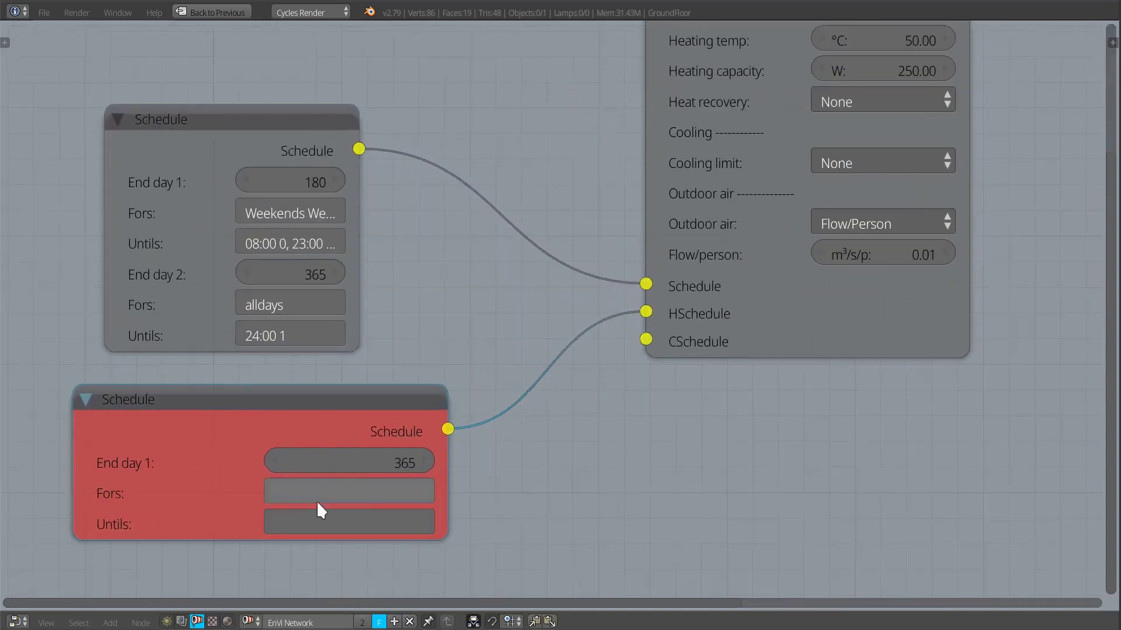
{"action": "left_click", "coordinate": [307, 492]}
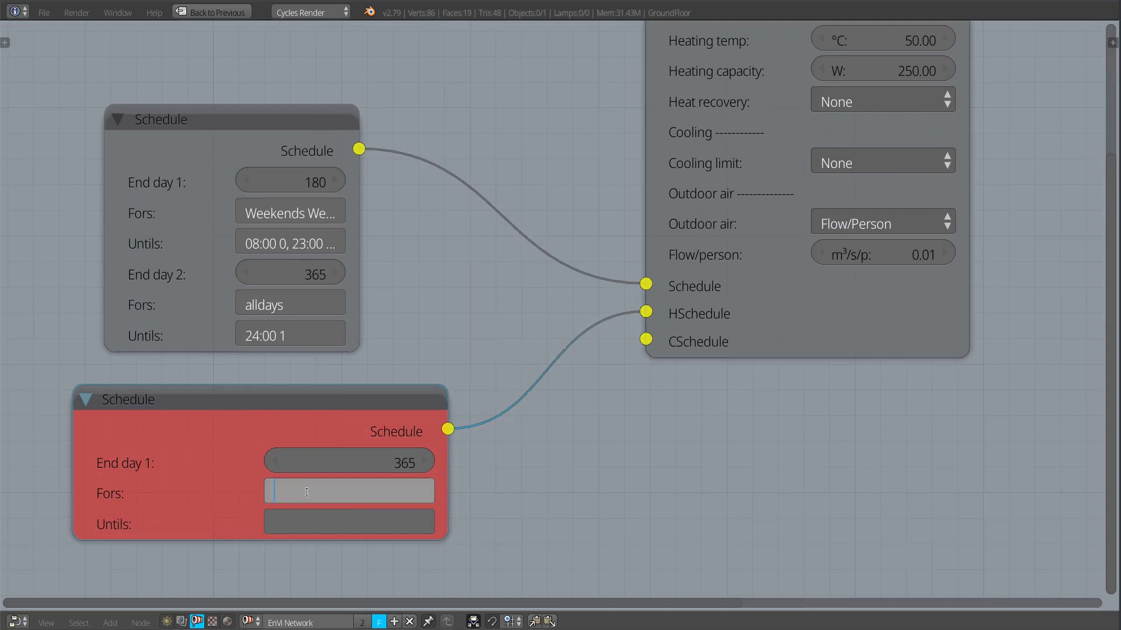
{"action": "type", "text": "weekdays weekends"}
- Enter "24:00 16; 24:00 22" as the heating schedule's Untils
{"action": "left_click", "coordinate": [315, 523]}
{"action": "left_click", "coordinate": [315, 523]}
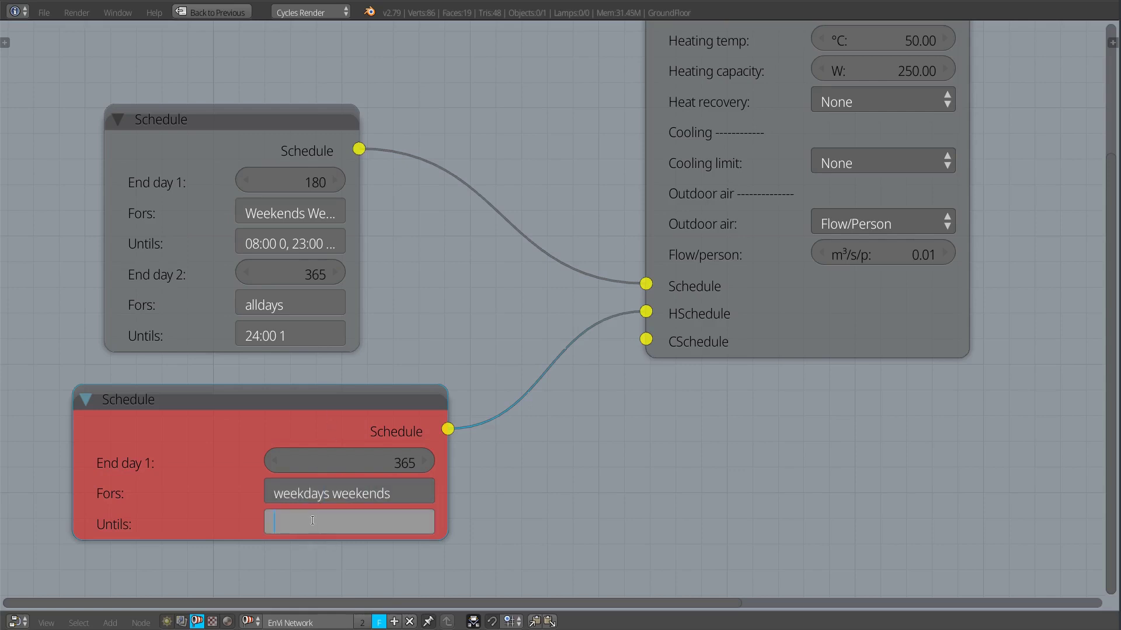
{"action": "type", "text": "24:00"}
{"action": "type", "text": "16"}
{"action": "key", "text": "BackSpace"}
{"action": "type", "text": "; 24:00 22"}
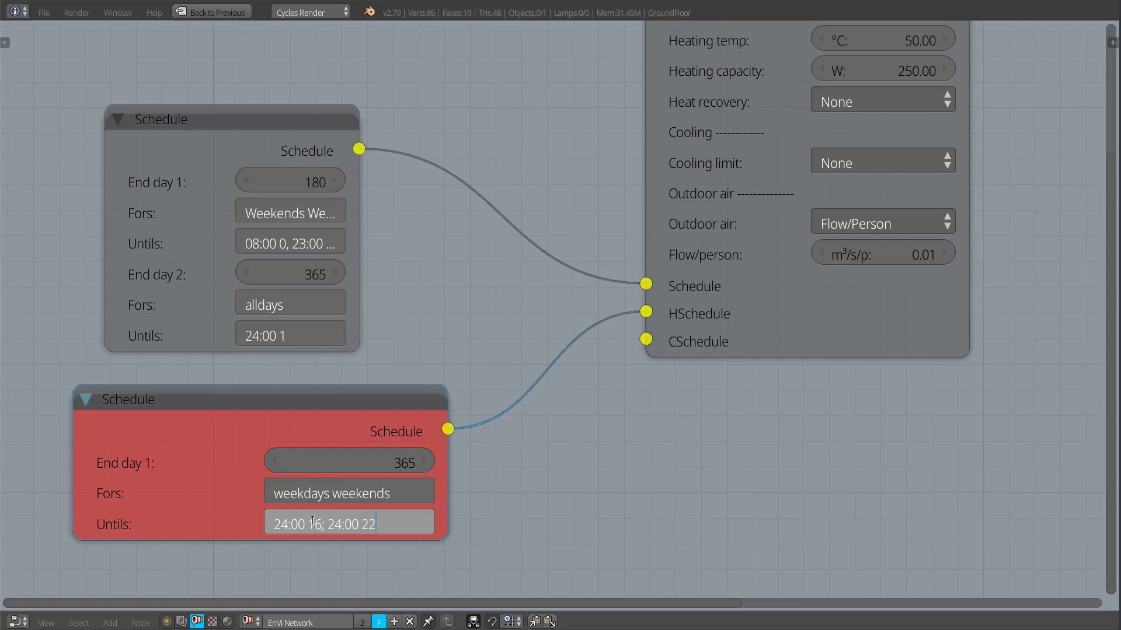
{"action": "key", "text": "Return"}
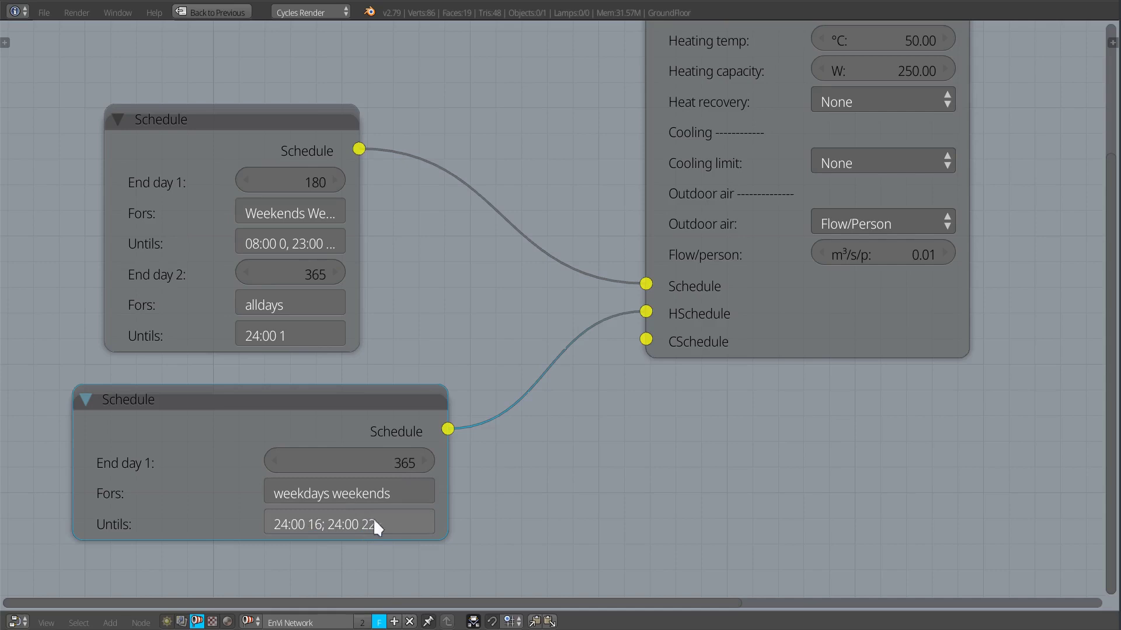
- Unlink the heating schedule from the HVAC node's HSchedule socket to show the thermostat level setting, and link it again
{"action": "left_click_drag", "start_coordinate": [646, 313], "coordinate": [591, 336]}
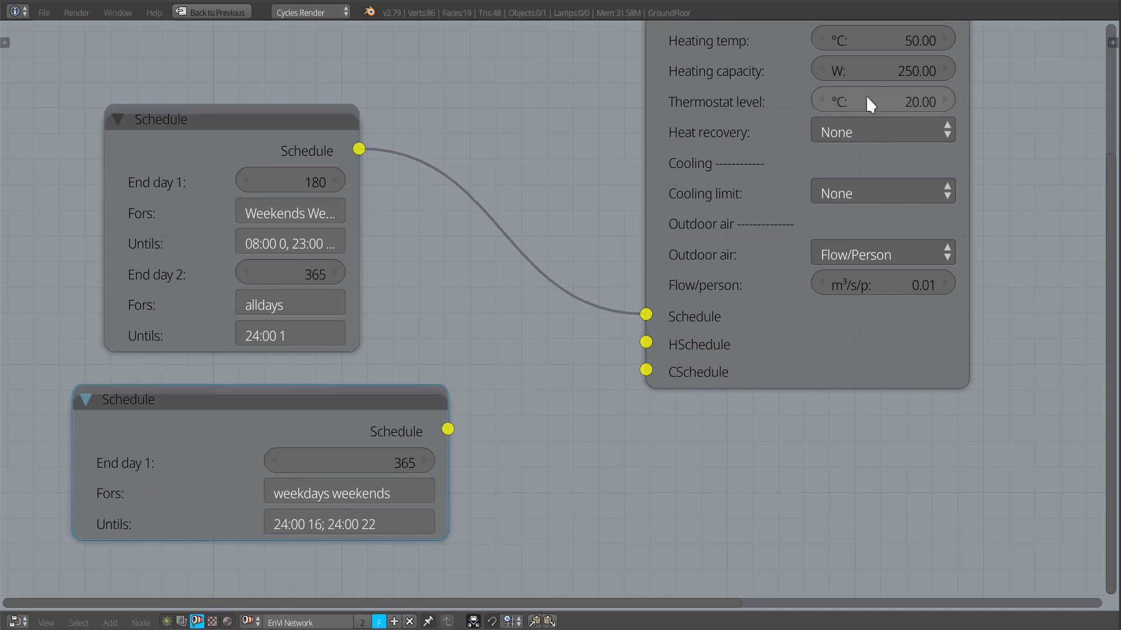
{"action": "left_click_drag", "start_coordinate": [447, 429], "coordinate": [645, 342]}
{"action": "middle_click_drag", "start_coordinate": [806, 416], "coordinate": [737, 485]}
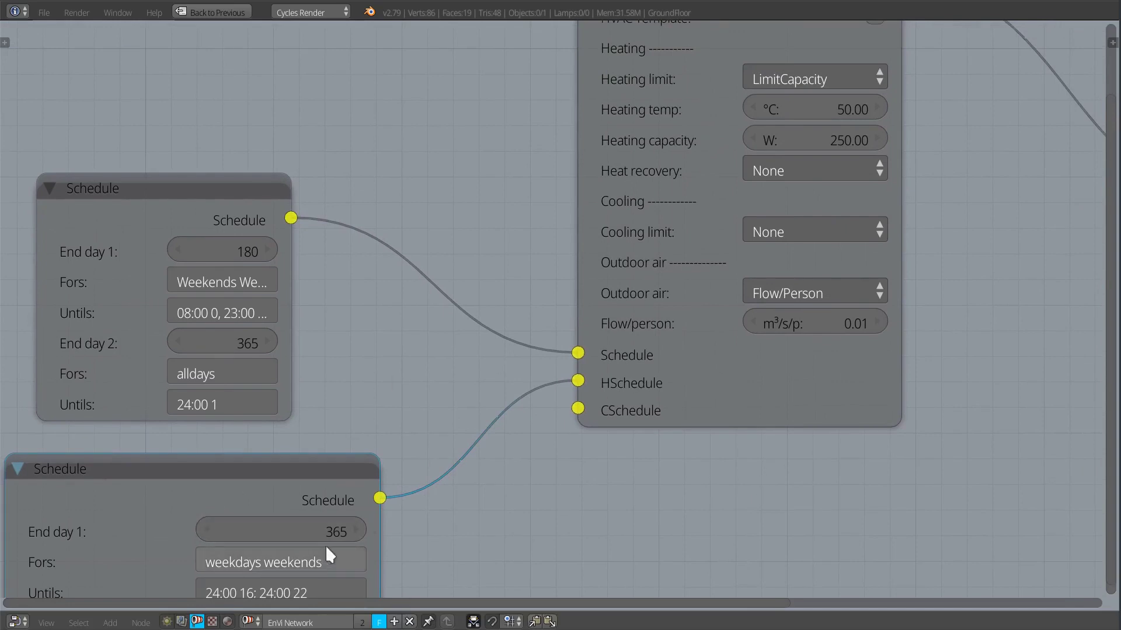
{"action": "scroll", "coordinate": [747, 507], "scroll_direction": "down", "scroll_amount": 1}
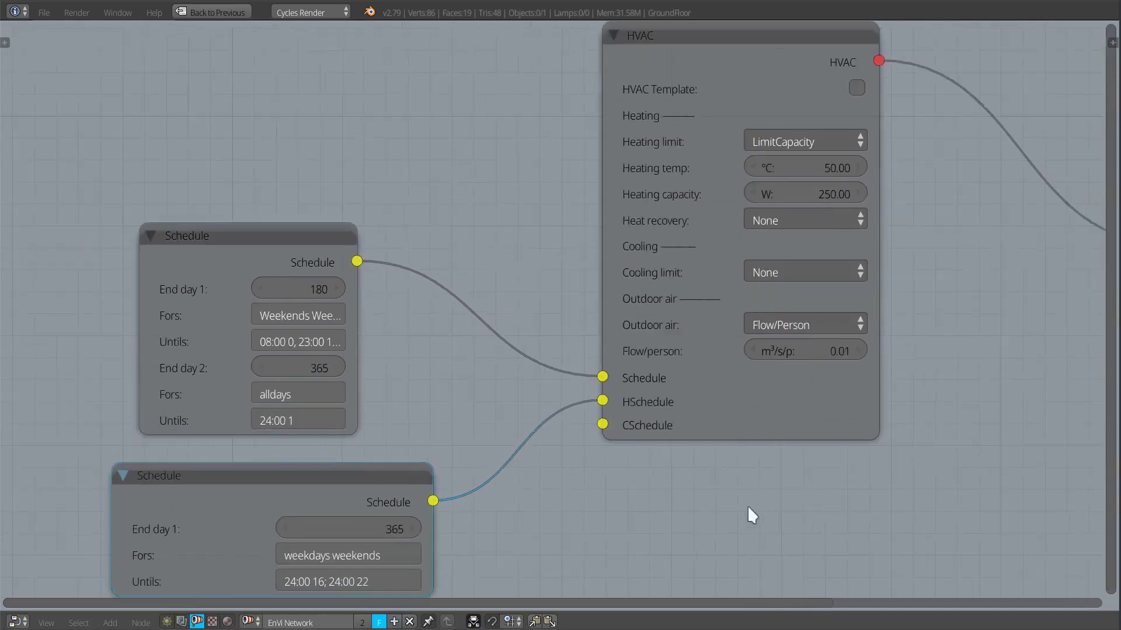
{"action": "scroll", "coordinate": [747, 516], "scroll_direction": "down", "scroll_amount": 1}
{"action": "middle_click_drag", "start_coordinate": [678, 534], "coordinate": [738, 415]}
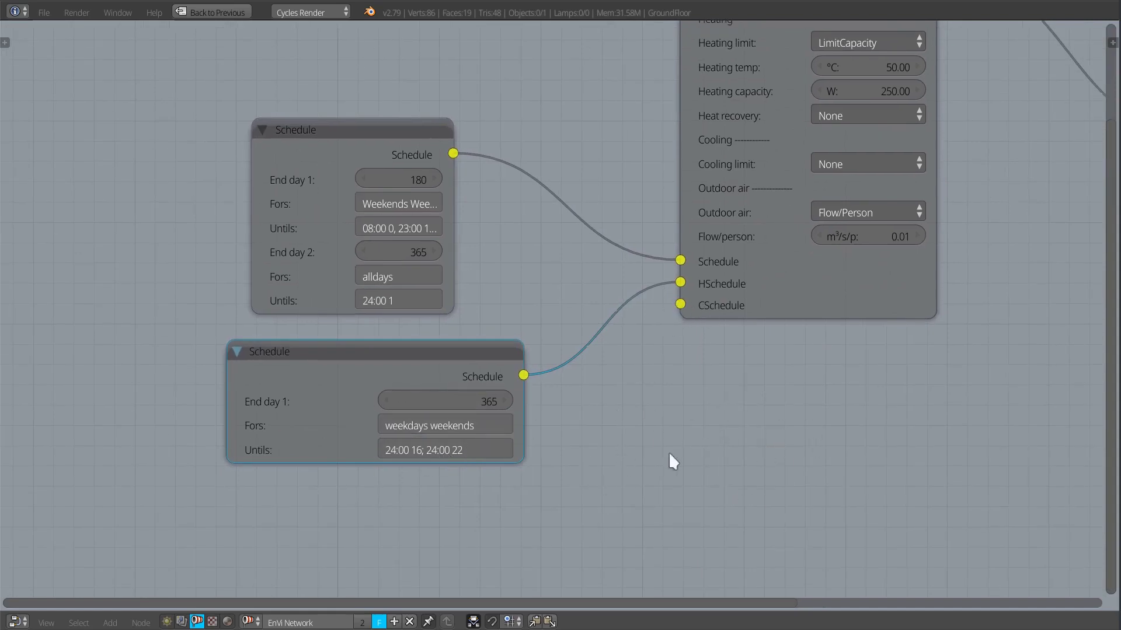
- Switch to the maximized NodeTree and recalculate the EnVi simulation with the heating setpoint schedule
{"action": "key", "text": "ctrl+space"}
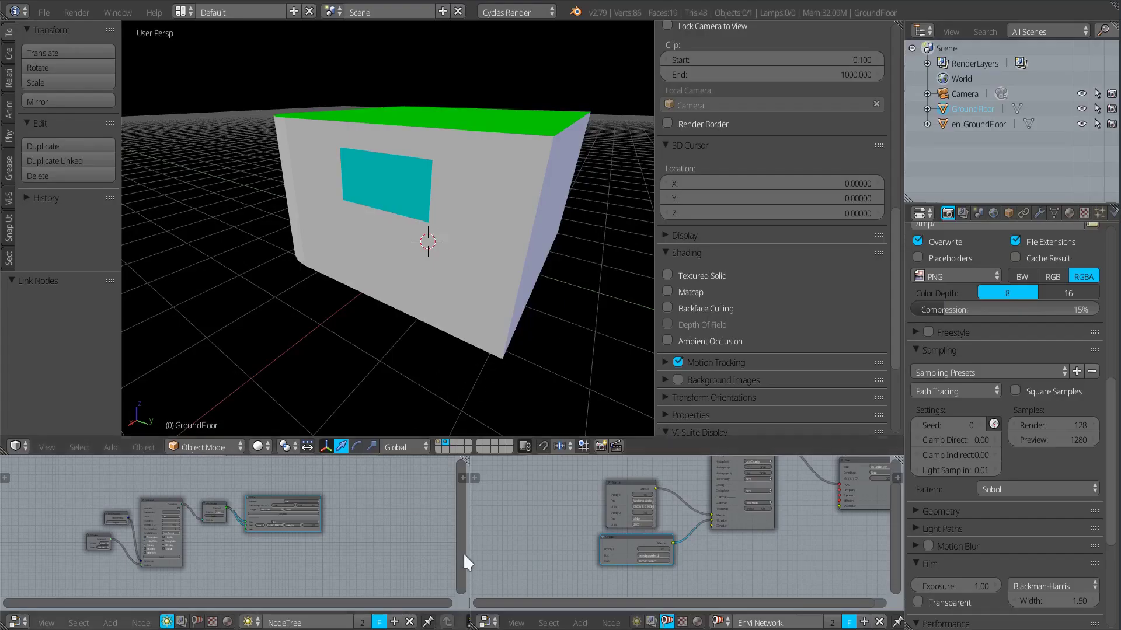
{"action": "key", "text": "ctrl+space"}
{"action": "left_click", "coordinate": [508, 264]}
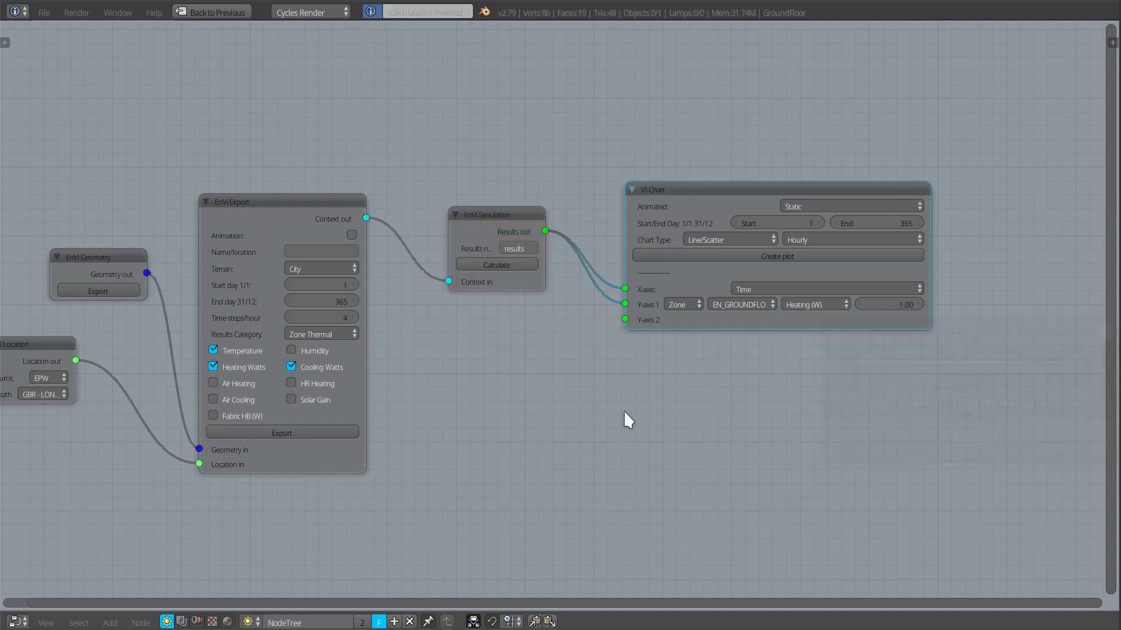
{"action": "key", "text": "ctrl+space"}
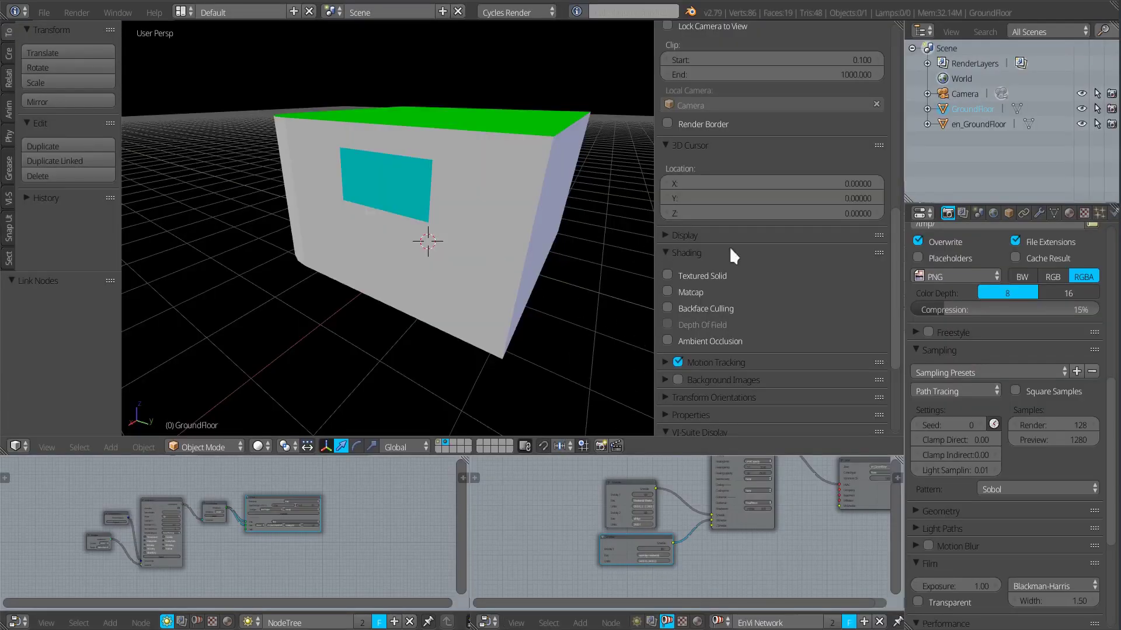
{"action": "key", "text": "ctrl+space"}
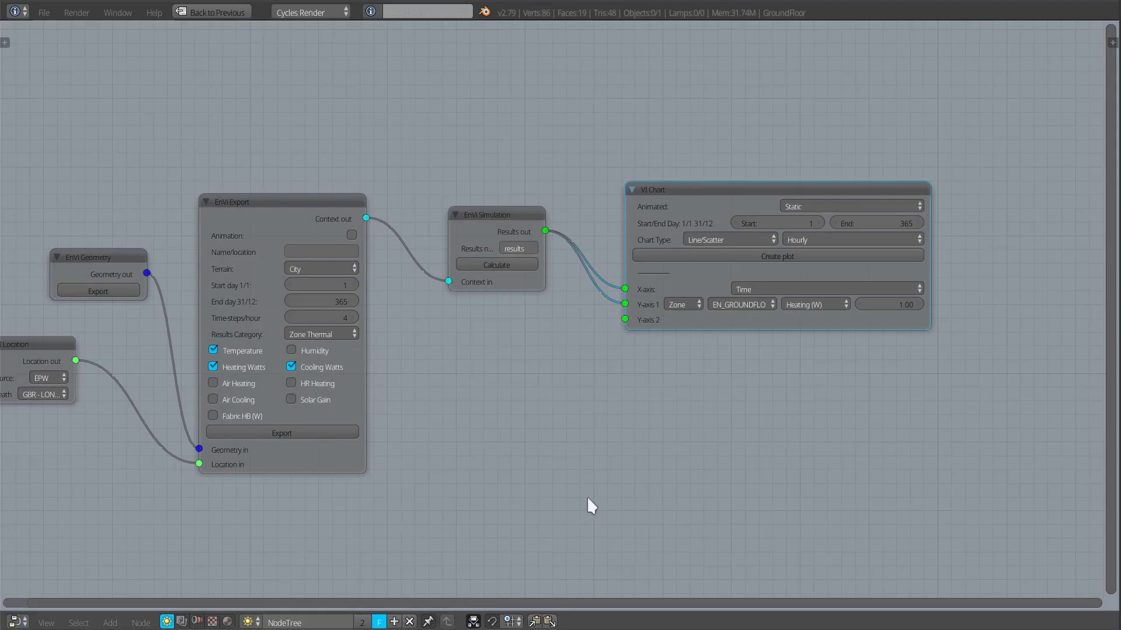
- Plot the recalculated full-year ground floor heating and enlarge the figure to inspect it
{"action": "left_click", "coordinate": [782, 257]}
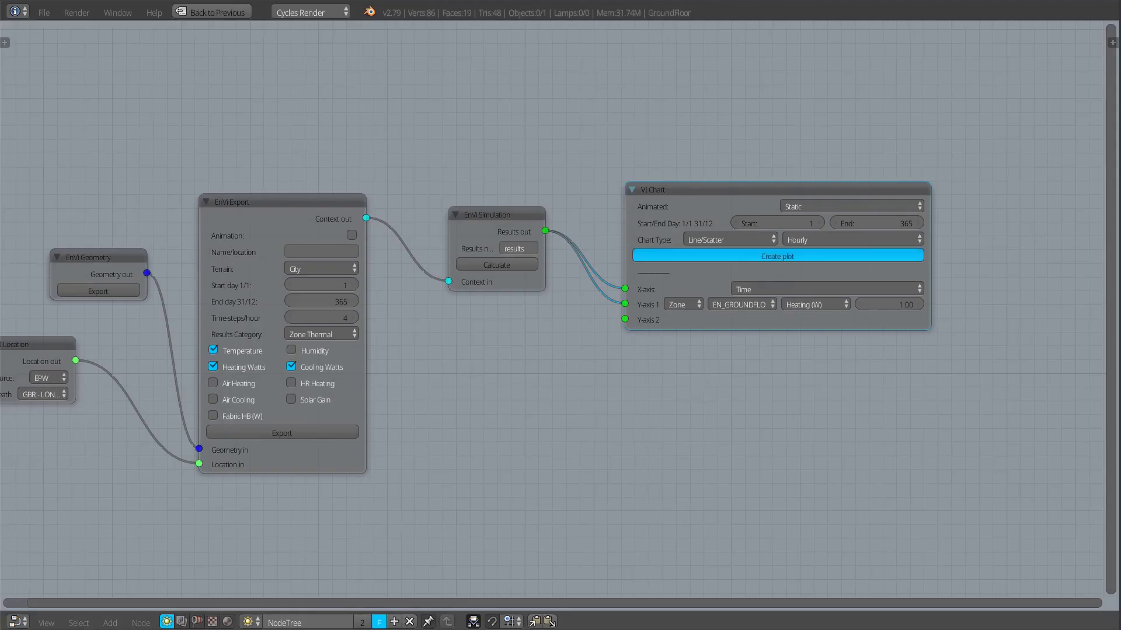
{"action": "left_click_drag", "start_coordinate": [858, 245], "coordinate": [378, 146]}
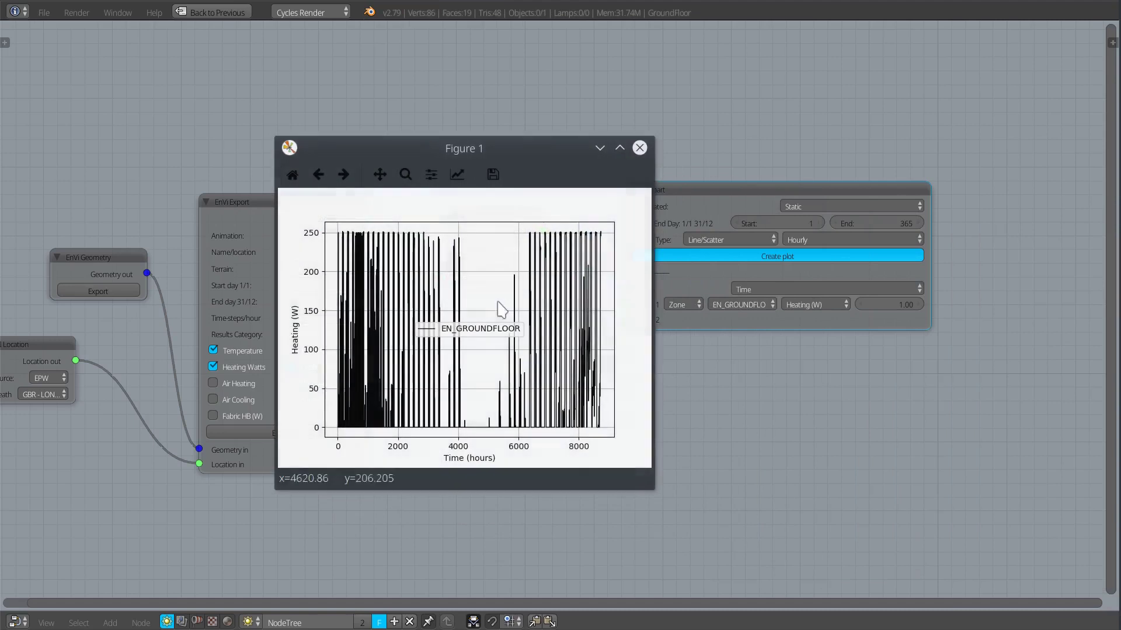
{"action": "left_click_drag", "start_coordinate": [655, 489], "coordinate": [1045, 580]}
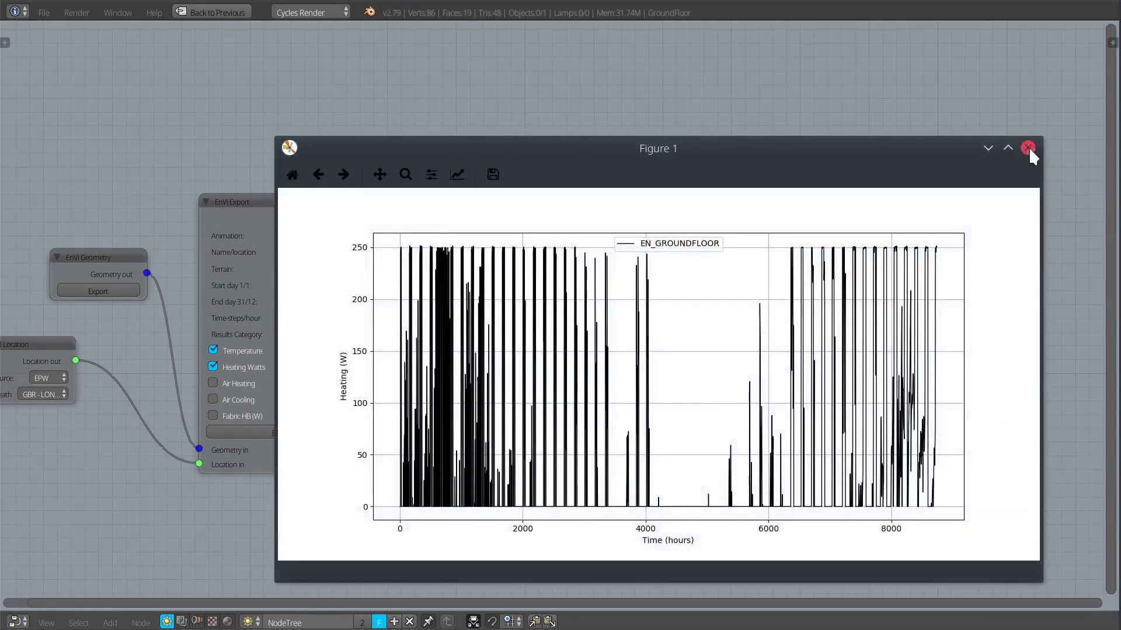
- Close the heating figure, set the chart's Y-axis 1 result to Temperature for EN_GROUNDFLOOR, and view the full-year plot
{"action": "left_click", "coordinate": [1028, 147]}
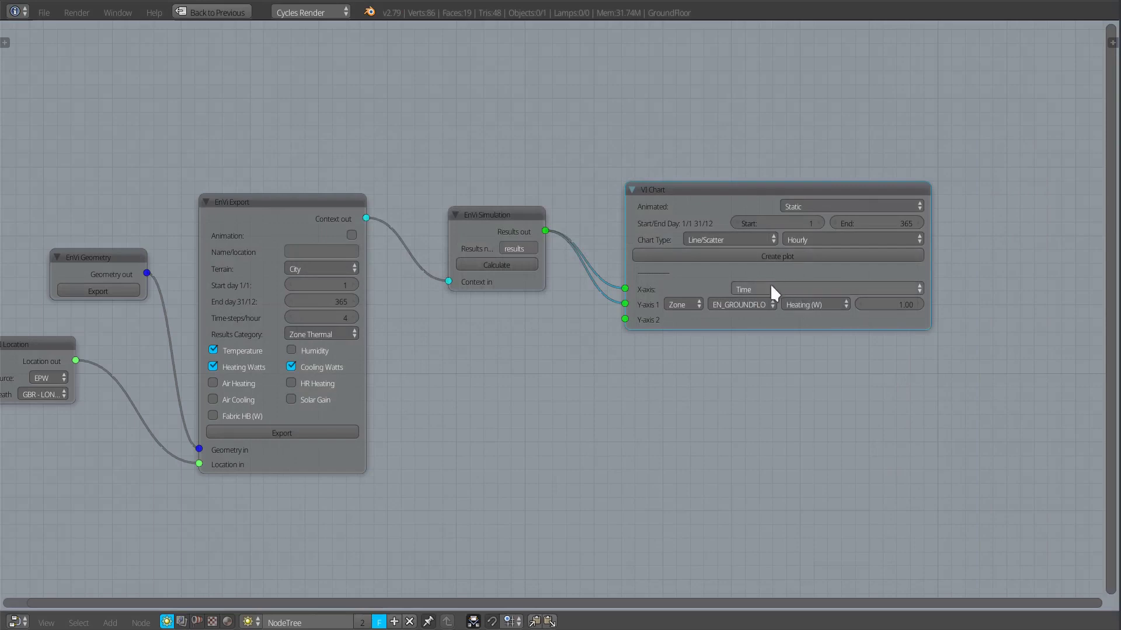
{"action": "left_click", "coordinate": [806, 305]}
{"action": "left_click", "coordinate": [819, 258]}
{"action": "left_click", "coordinate": [794, 255]}
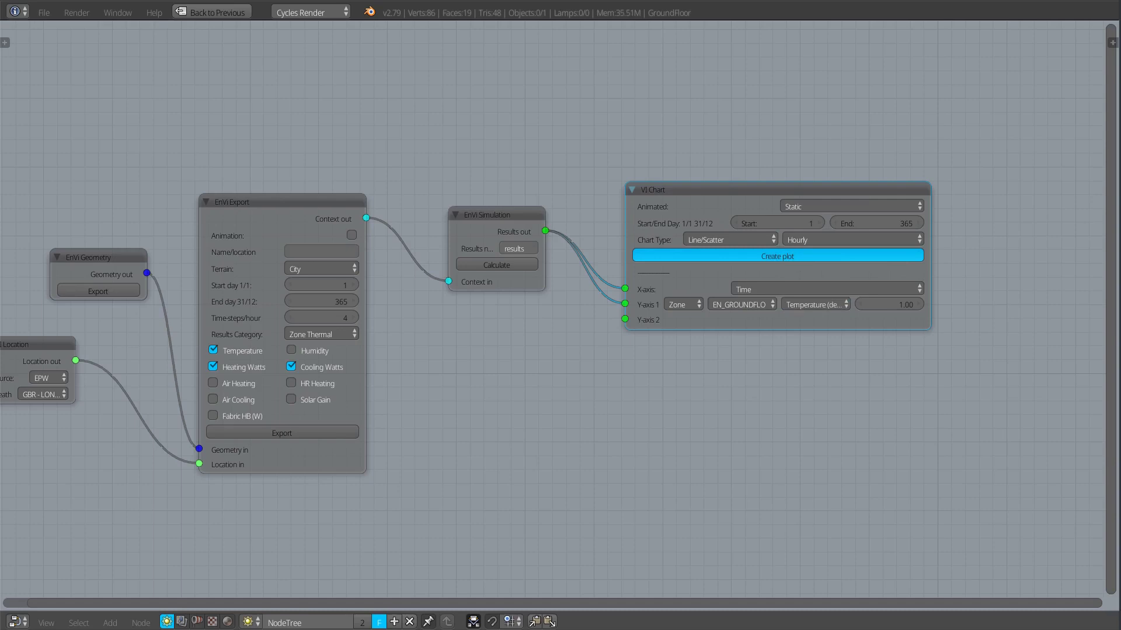
{"action": "left_click_drag", "start_coordinate": [875, 210], "coordinate": [660, 155]}
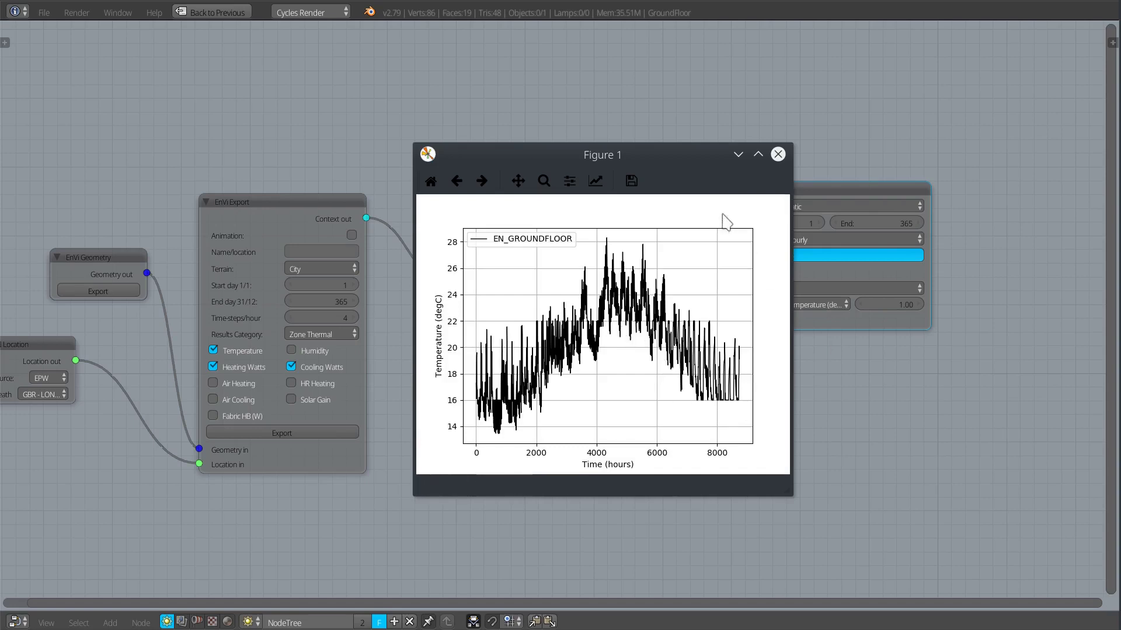
{"action": "left_click_drag", "start_coordinate": [683, 156], "coordinate": [468, 112]}
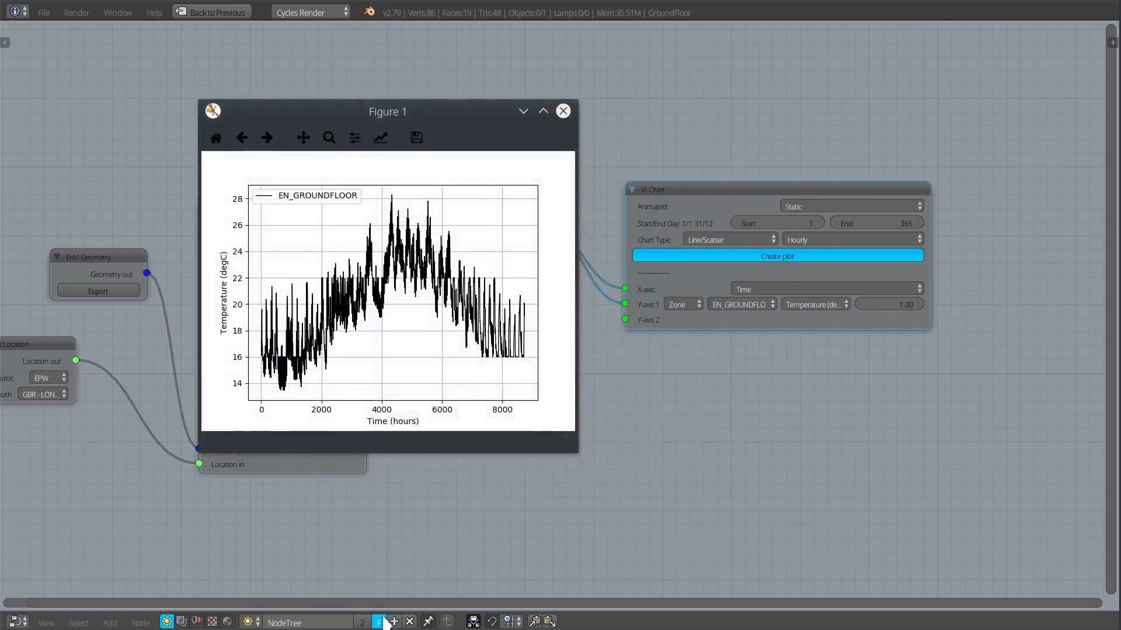
{"action": "left_click", "coordinate": [563, 111]}
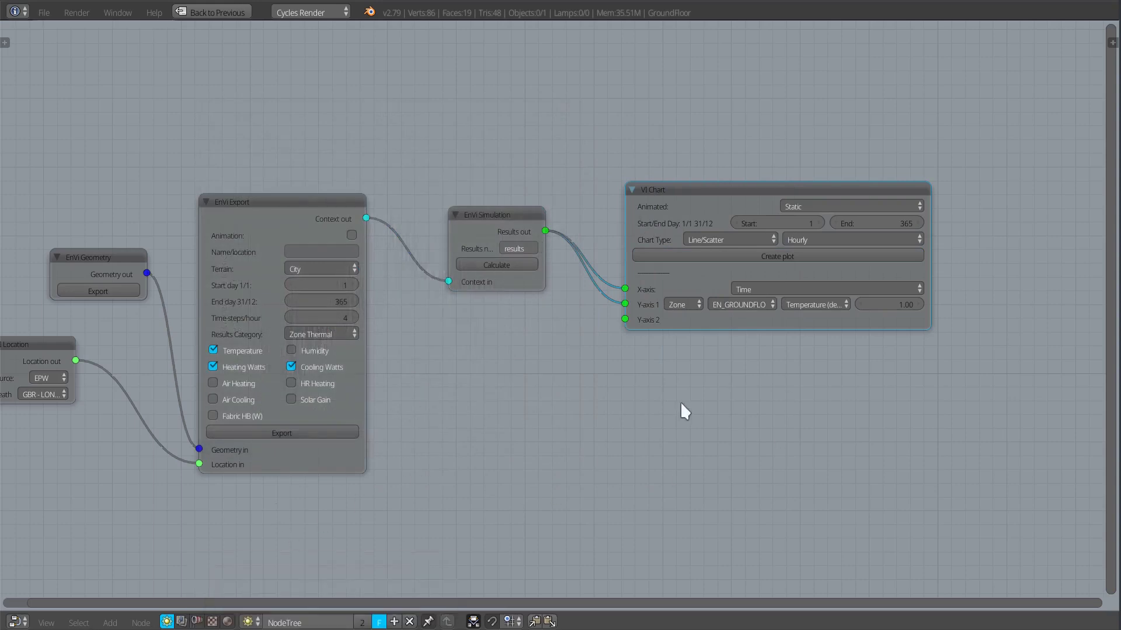
- Review the heating schedule's weekdays and weekends setpoints in the maximized EnVi Network
{"action": "key", "text": "ctrl+Up"}
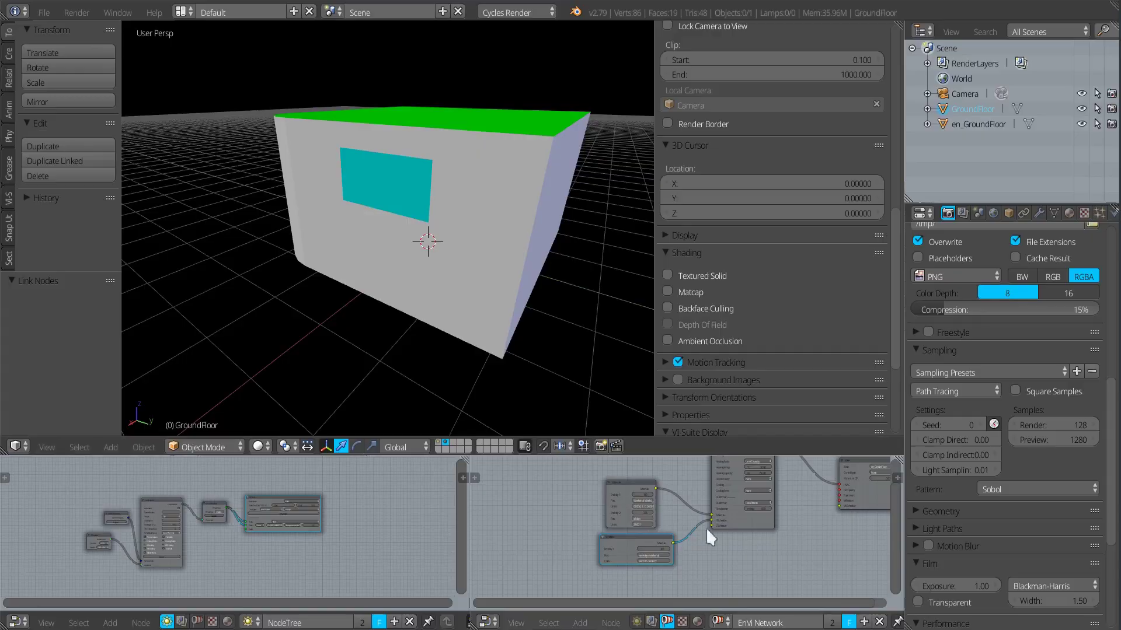
{"action": "key", "text": "ctrl+Up"}
{"action": "middle_click_drag", "start_coordinate": [553, 500], "coordinate": [659, 442]}
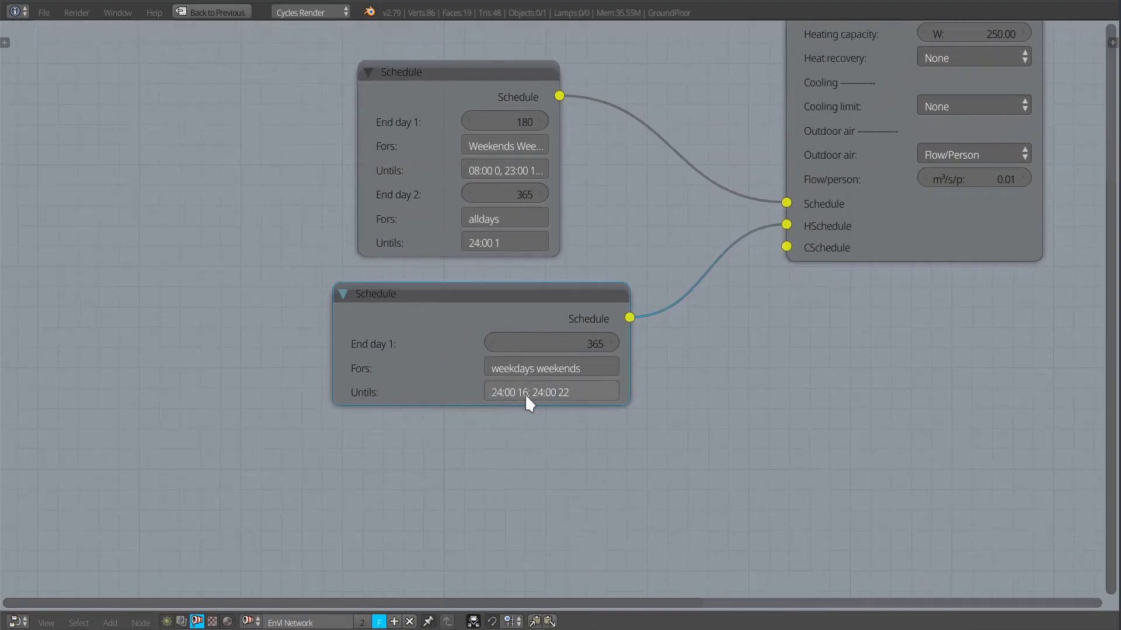
{"action": "mouse_move", "coordinate": [524, 393]}
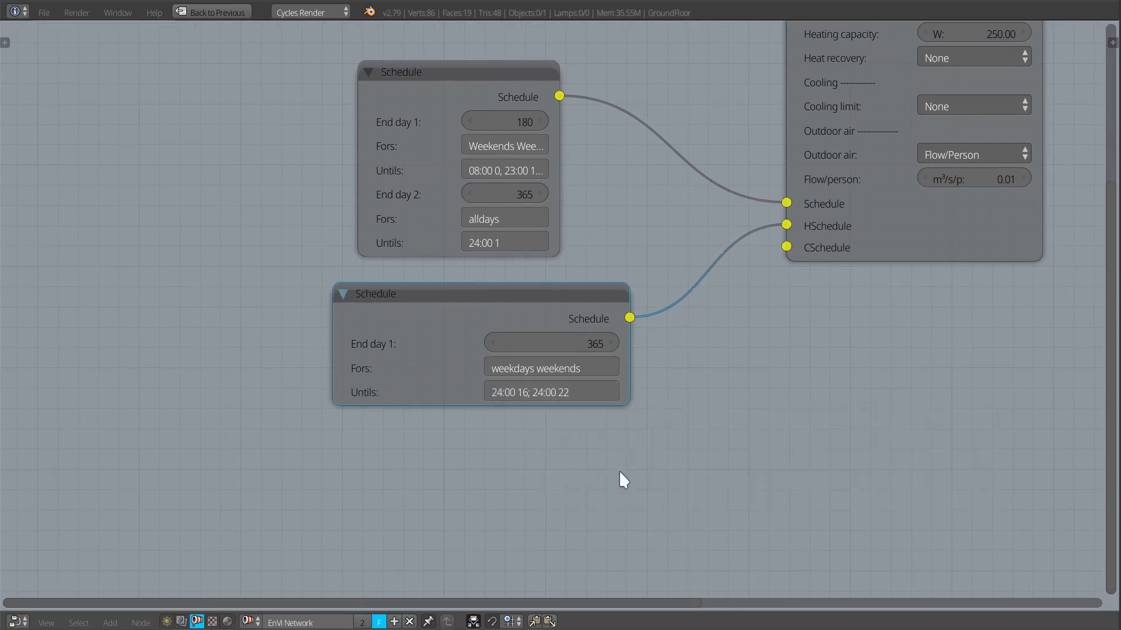
{"action": "key", "text": "ctrl+Up"}
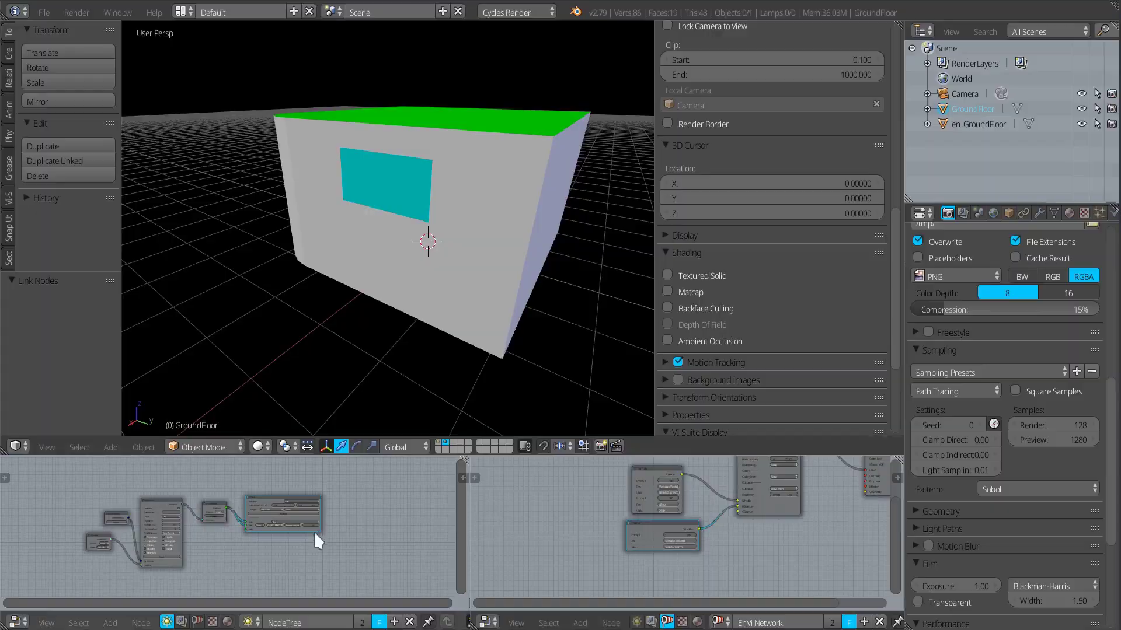
- Plot the ground floor temperature again from the NodeTree and enlarge the figure to inspect it against the setpoints
{"action": "key", "text": "ctrl+Up"}
{"action": "left_click", "coordinate": [795, 257]}
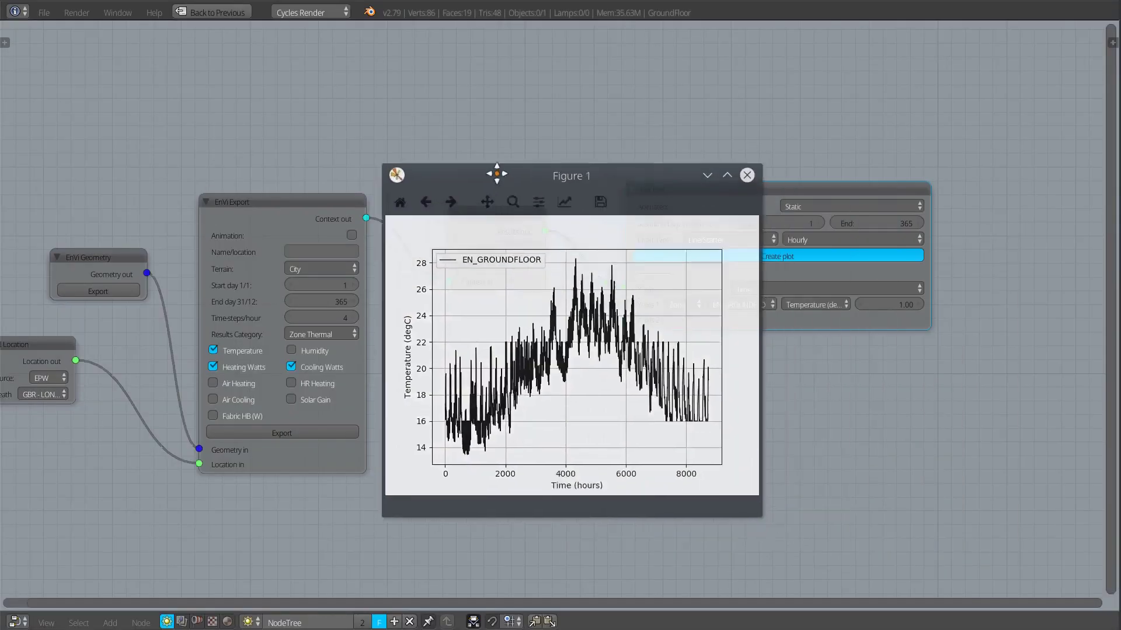
{"action": "left_click_drag", "start_coordinate": [498, 175], "coordinate": [433, 152]}
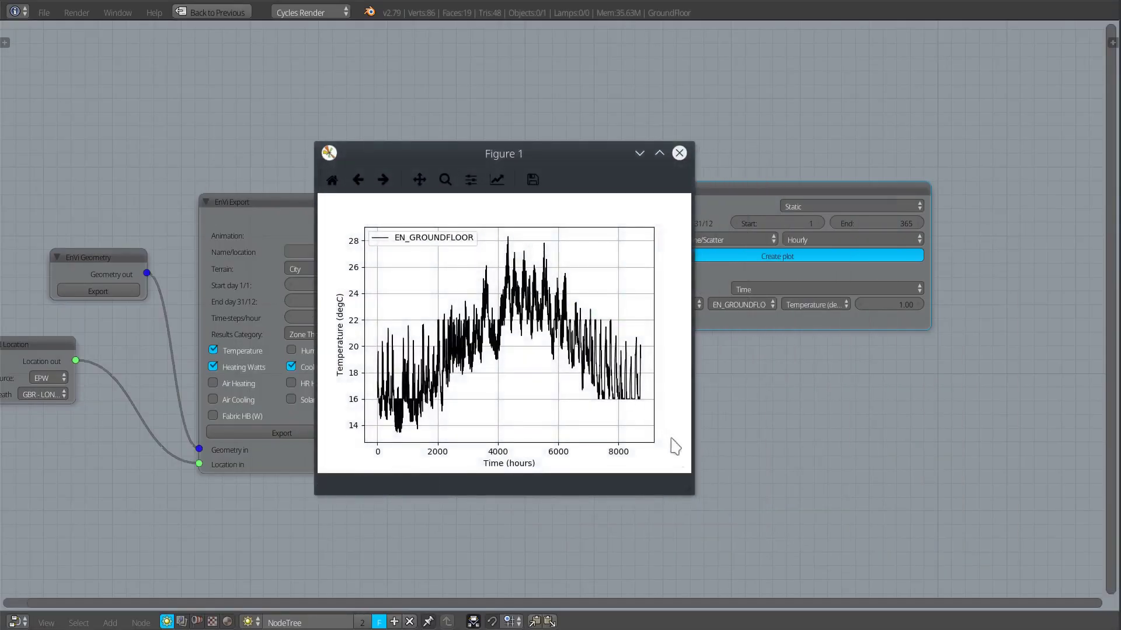
{"action": "left_click_drag", "start_coordinate": [695, 491], "coordinate": [1034, 572]}
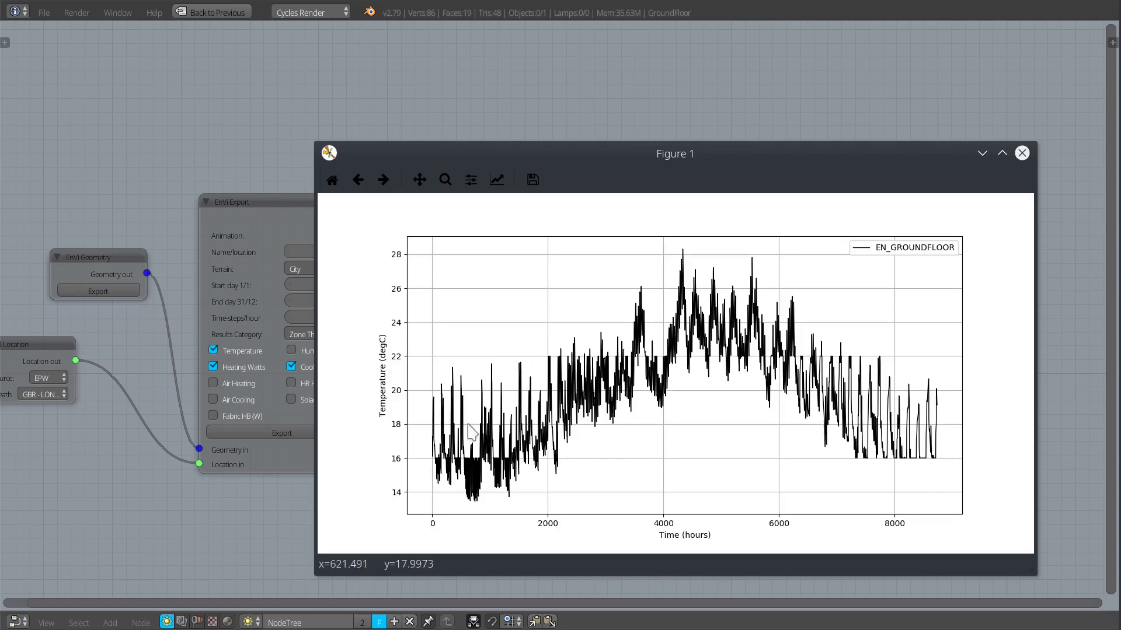
{"action": "left_click", "coordinate": [1022, 153]}
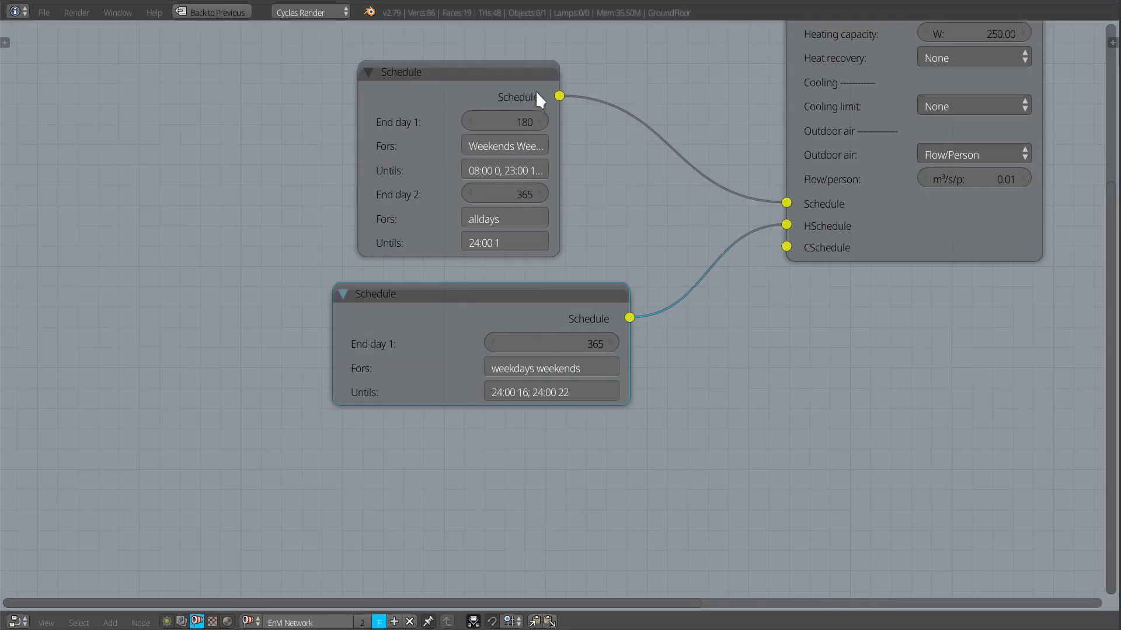
- Move the operating and heating schedule nodes farther away from the HVAC node in the EnVi Network
{"action": "left_click_drag", "start_coordinate": [546, 290], "coordinate": [457, 282]}
{"action": "left_click_drag", "start_coordinate": [546, 76], "coordinate": [408, 69]}
{"action": "left_click_drag", "start_coordinate": [424, 285], "coordinate": [378, 284]}
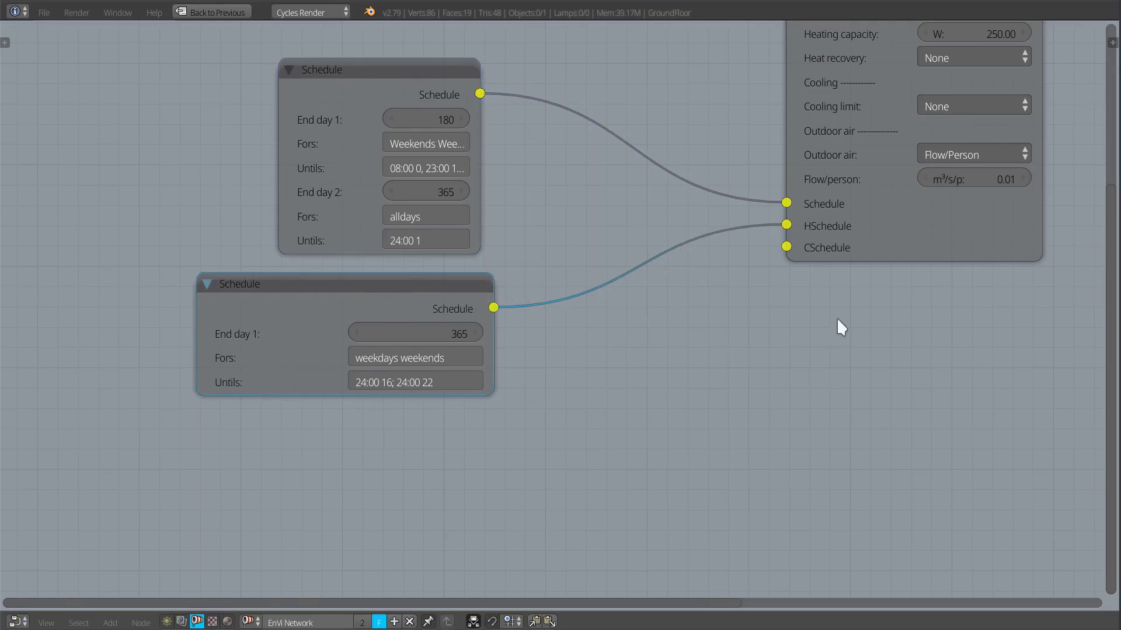
- Add an Occupancy node below the HVAC node and link it to the en_GroundFloor zone's Occupancy socket
{"action": "middle_click_drag", "start_coordinate": [840, 327], "coordinate": [419, 431]}
{"action": "scroll", "coordinate": [673, 408], "scroll_direction": "down", "scroll_amount": 2}
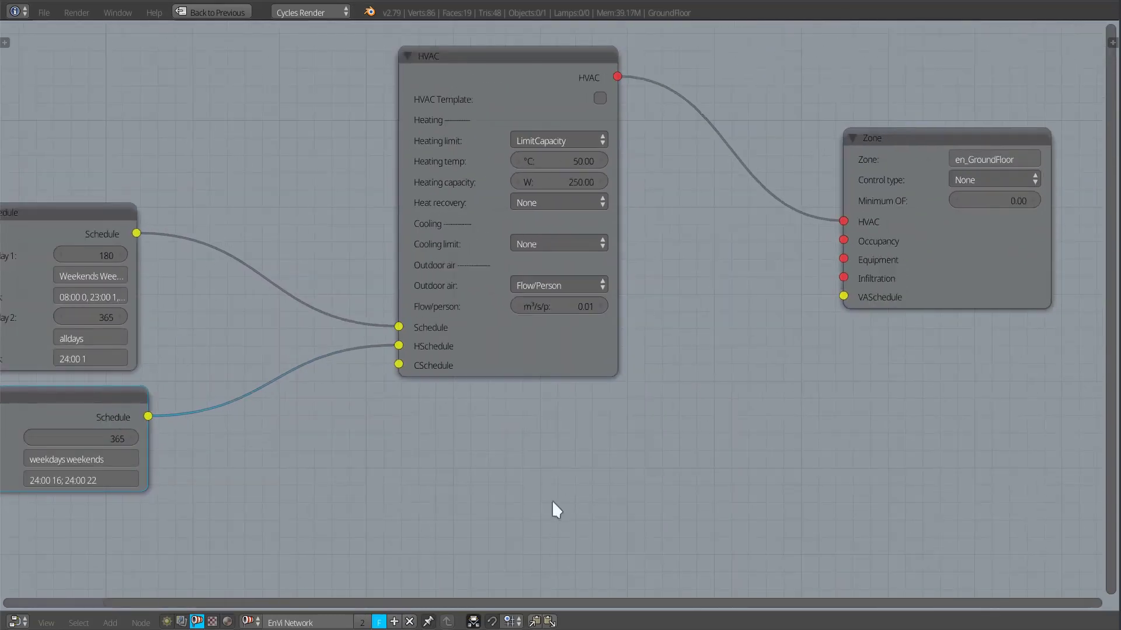
{"action": "key", "text": "shift+a"}
{"action": "mouse_move", "coordinate": [569, 469]}
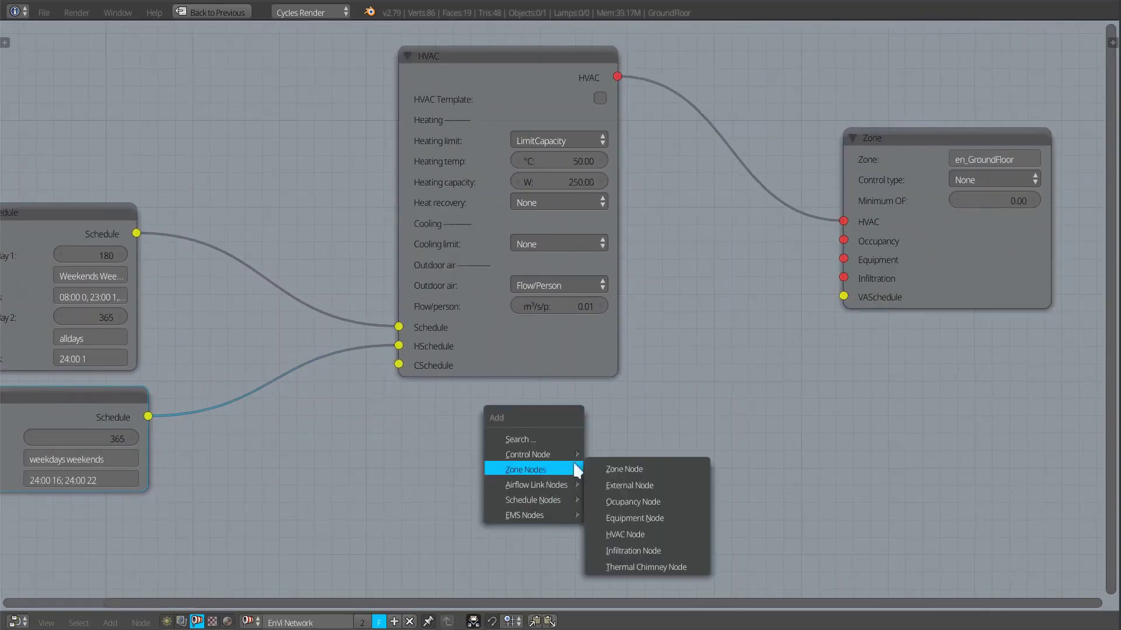
{"action": "left_click", "coordinate": [630, 502]}
{"action": "left_click", "coordinate": [669, 379]}
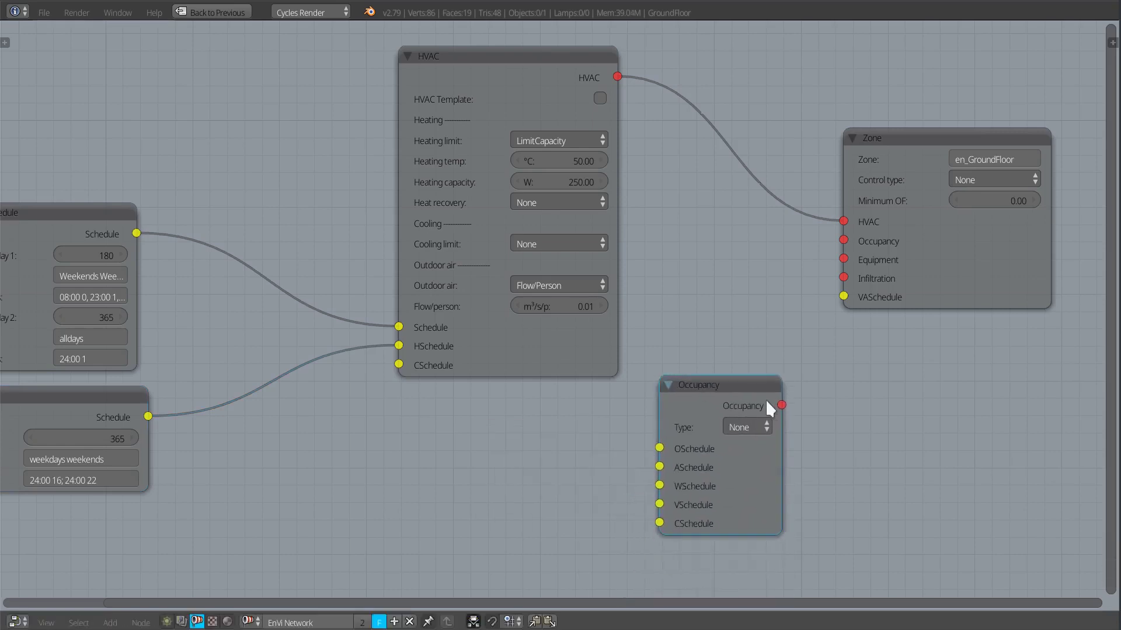
{"action": "left_click_drag", "start_coordinate": [780, 404], "coordinate": [843, 241]}
- Add a Schedule node, link it to the Occupancy node's OSchedule socket, and widen it
{"action": "middle_click_drag", "start_coordinate": [277, 535], "coordinate": [354, 501]}
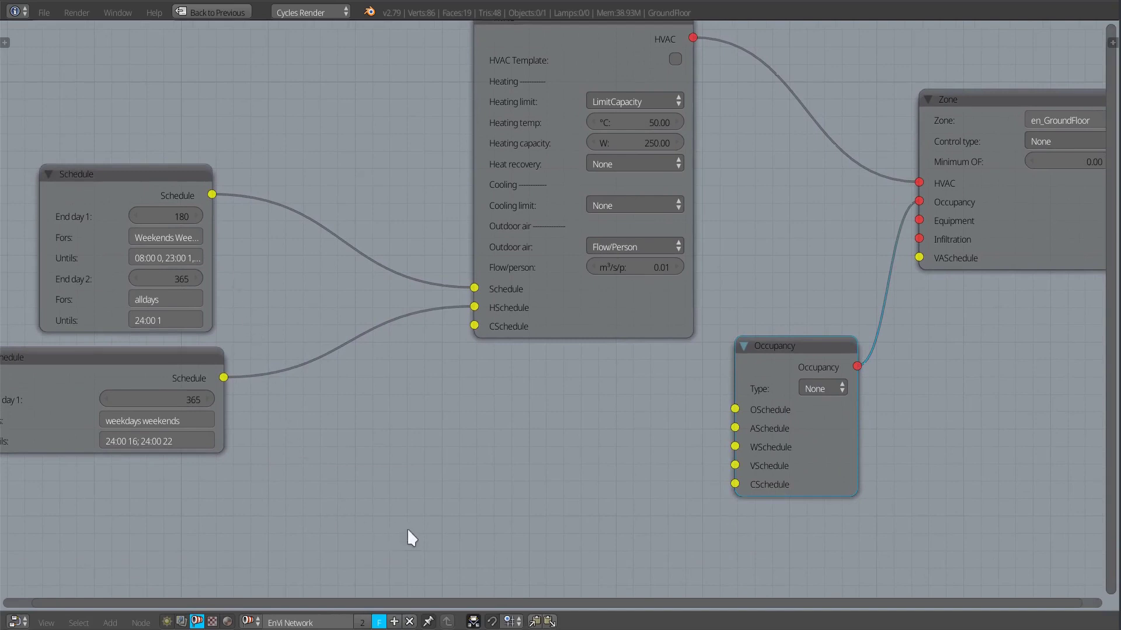
{"action": "key", "text": "shift+a"}
{"action": "mouse_move", "coordinate": [400, 511]}
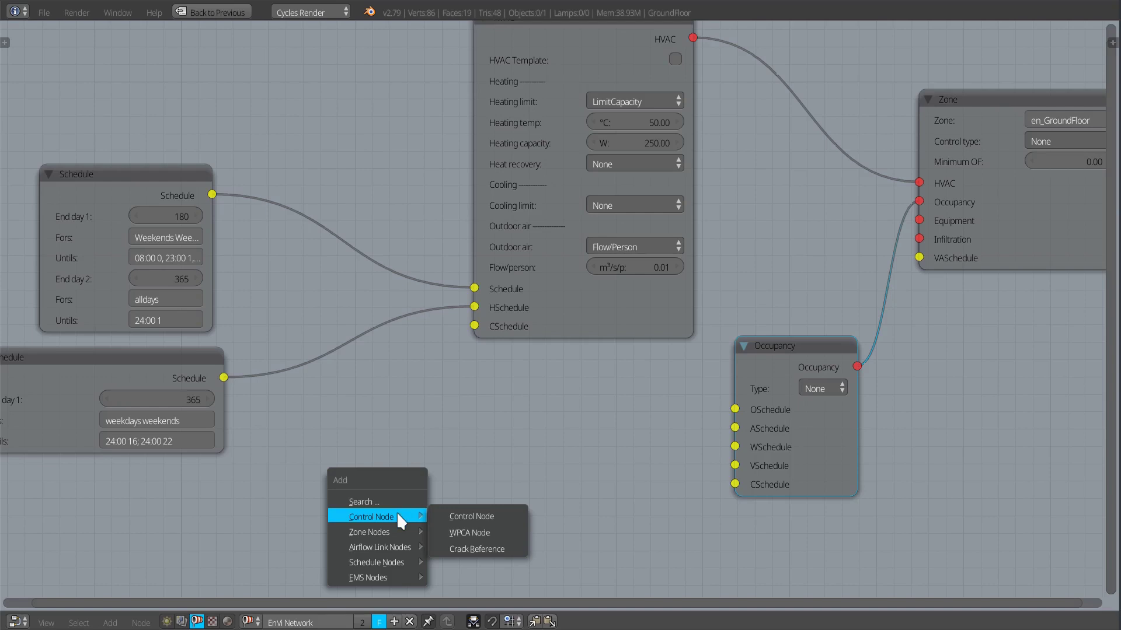
{"action": "mouse_move", "coordinate": [380, 559]}
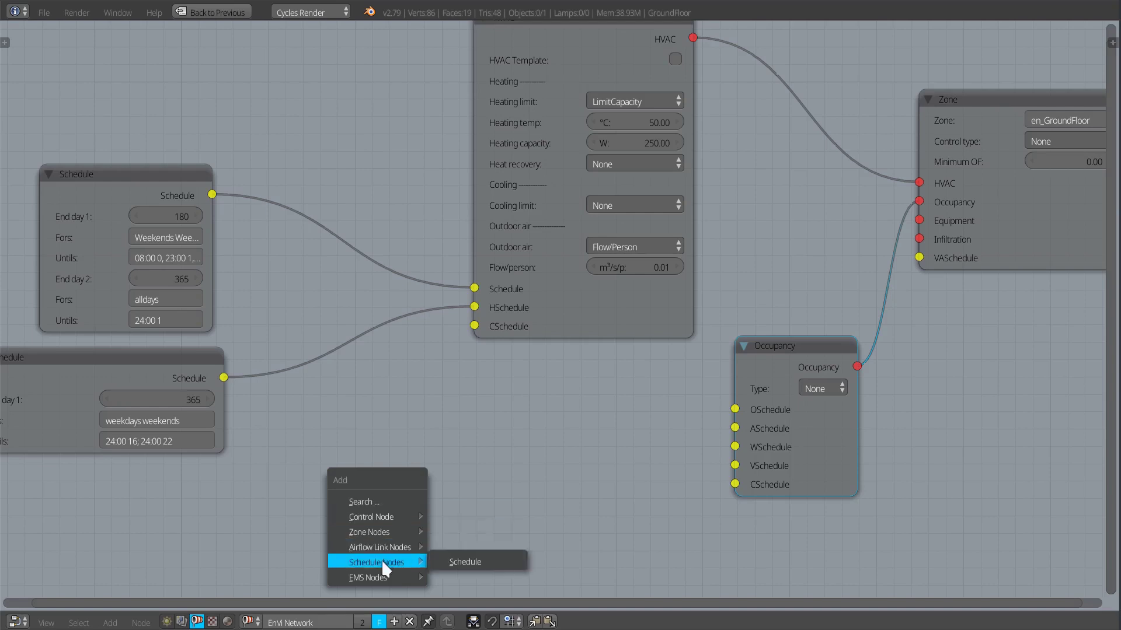
{"action": "left_click", "coordinate": [448, 559]}
{"action": "left_click", "coordinate": [431, 387]}
{"action": "left_click_drag", "start_coordinate": [537, 414], "coordinate": [734, 409]}
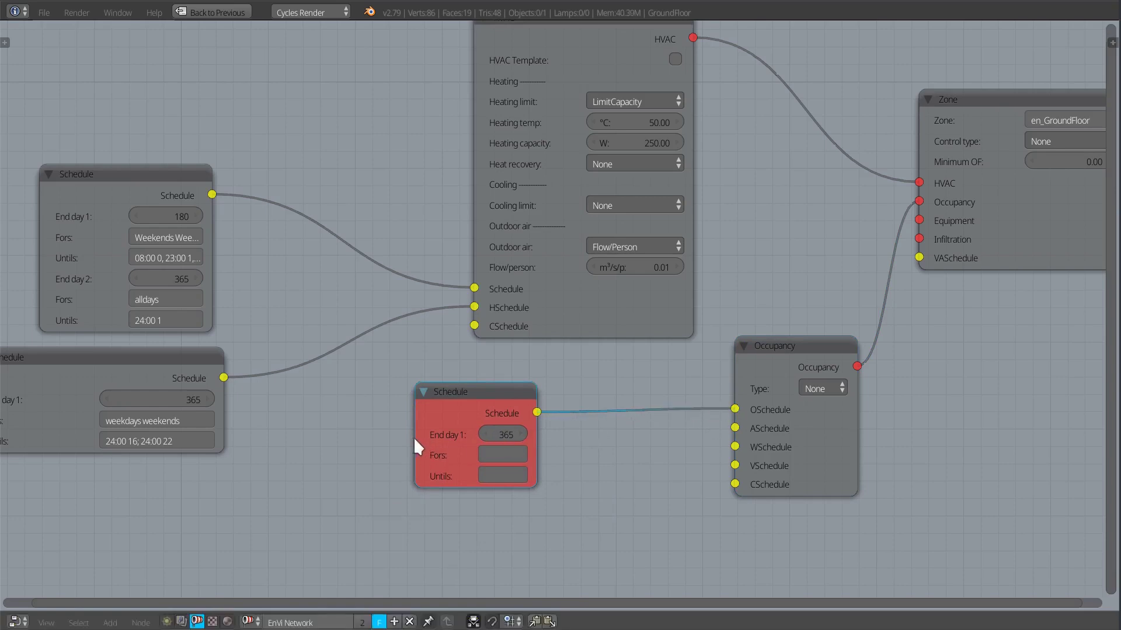
{"action": "left_click_drag", "start_coordinate": [414, 437], "coordinate": [288, 438]}
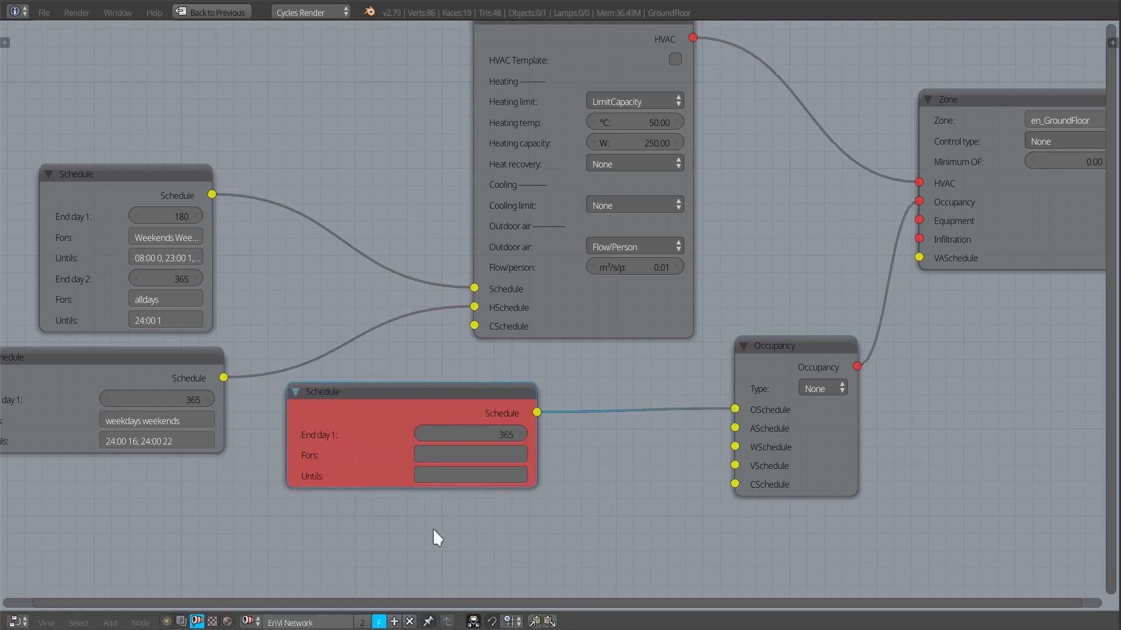
- Set the occupancy schedule's Fors to "alldays" and its Untils to "08:00 1, 19:00 0, 24:00 1"
{"action": "middle_click_drag", "start_coordinate": [433, 527], "coordinate": [508, 523]}
{"action": "left_click", "coordinate": [540, 449]}
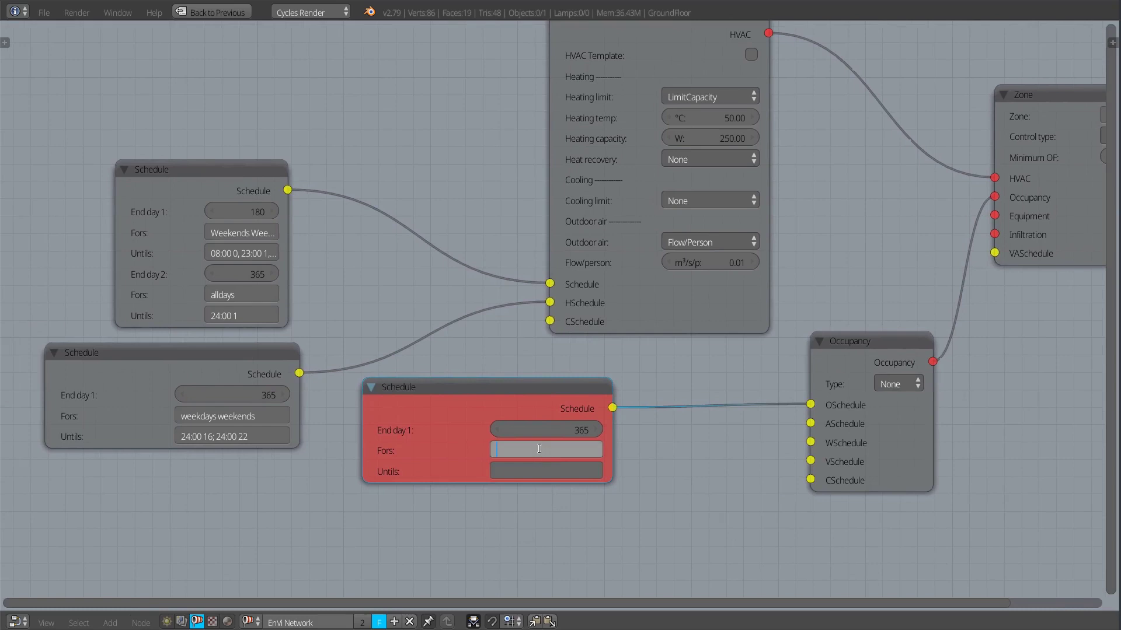
{"action": "type", "text": "alldays"}
{"action": "key", "text": "Tab"}
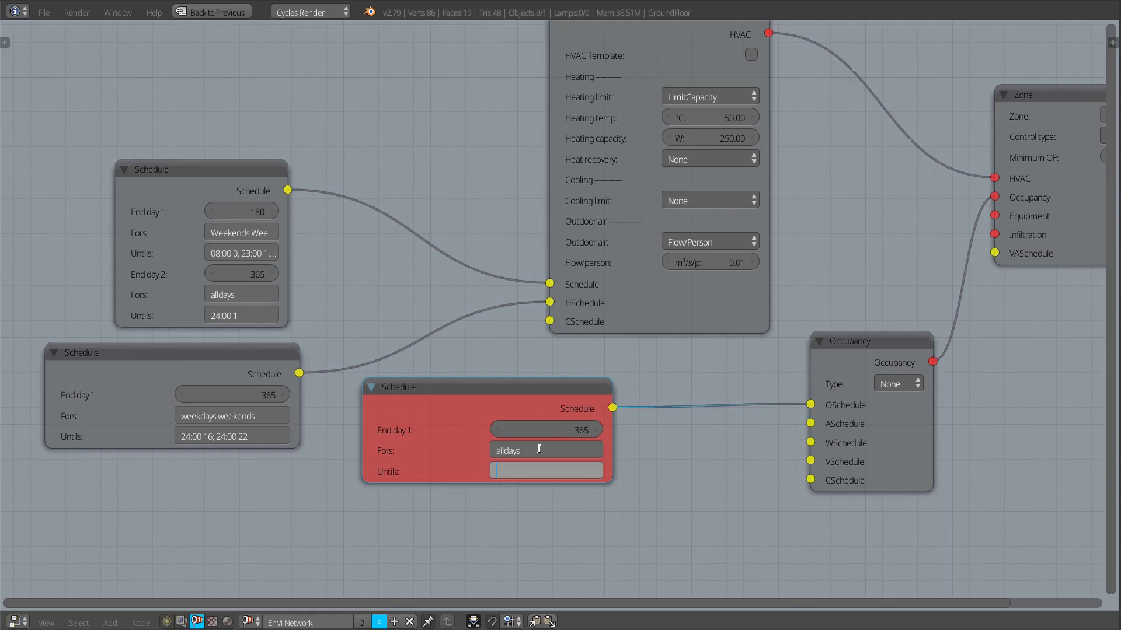
{"action": "type", "text": "08:00 1"}
{"action": "type", "text": ", 19:00 0, 24:00 1"}
{"action": "key", "text": "Return"}
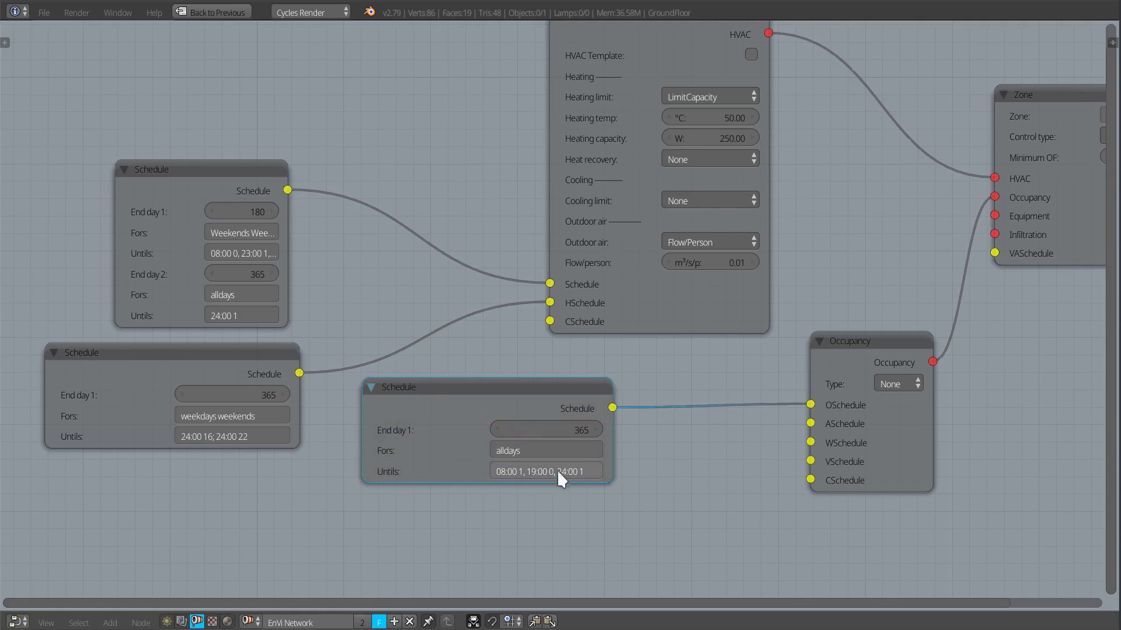
- Widen the Occupancy node and set its type to Occupants
{"action": "left_click", "coordinate": [905, 381]}
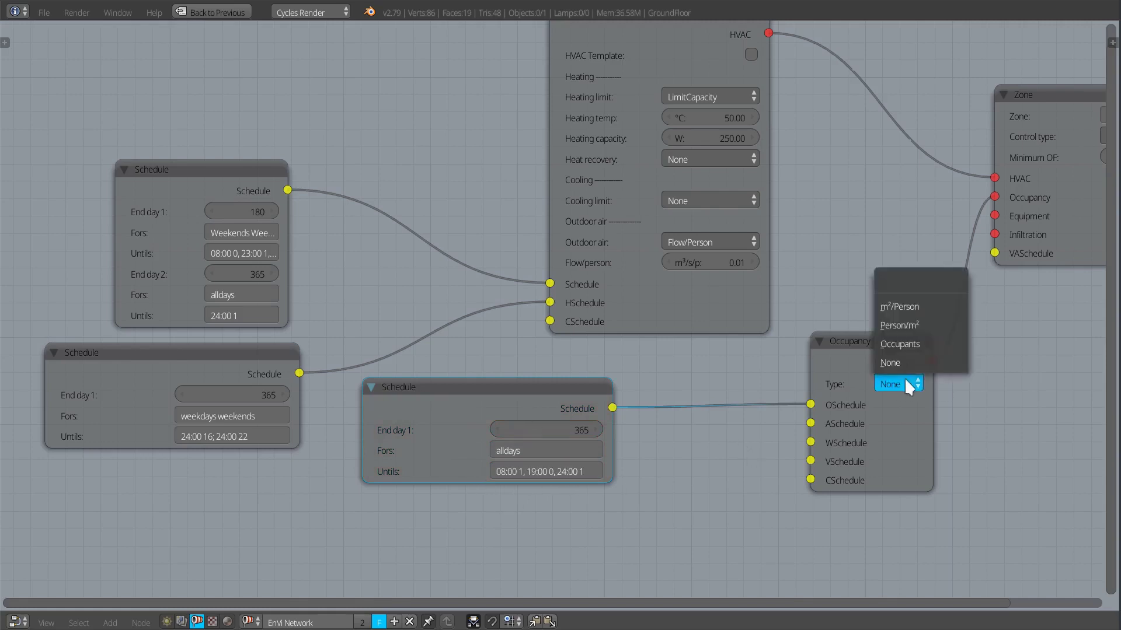
{"action": "left_click_drag", "start_coordinate": [814, 370], "coordinate": [737, 371]}
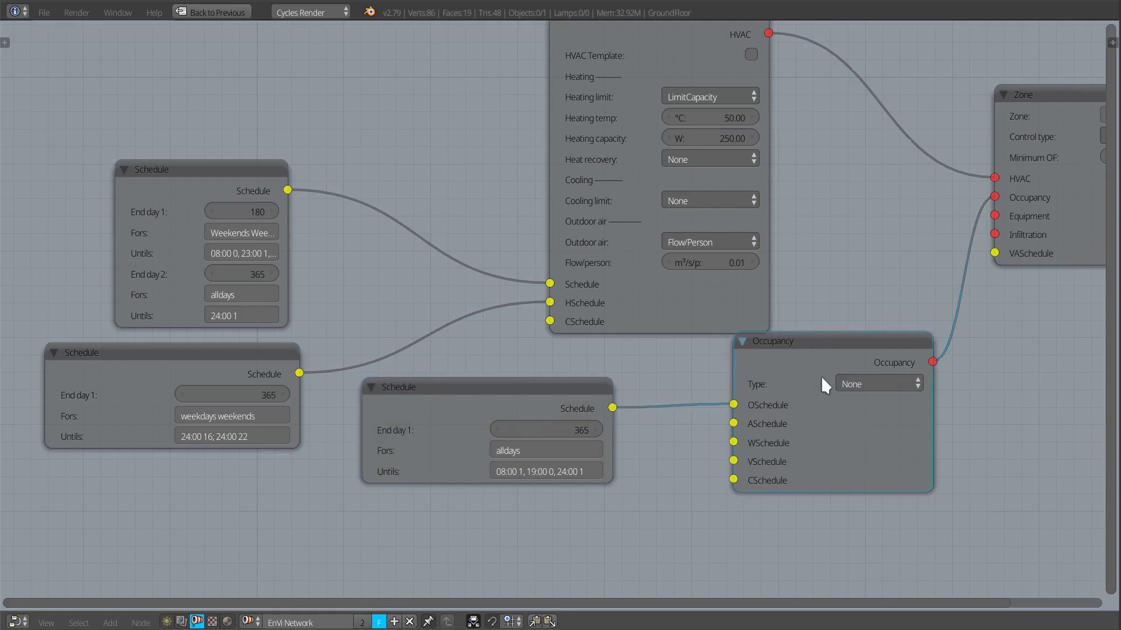
{"action": "left_click", "coordinate": [884, 379]}
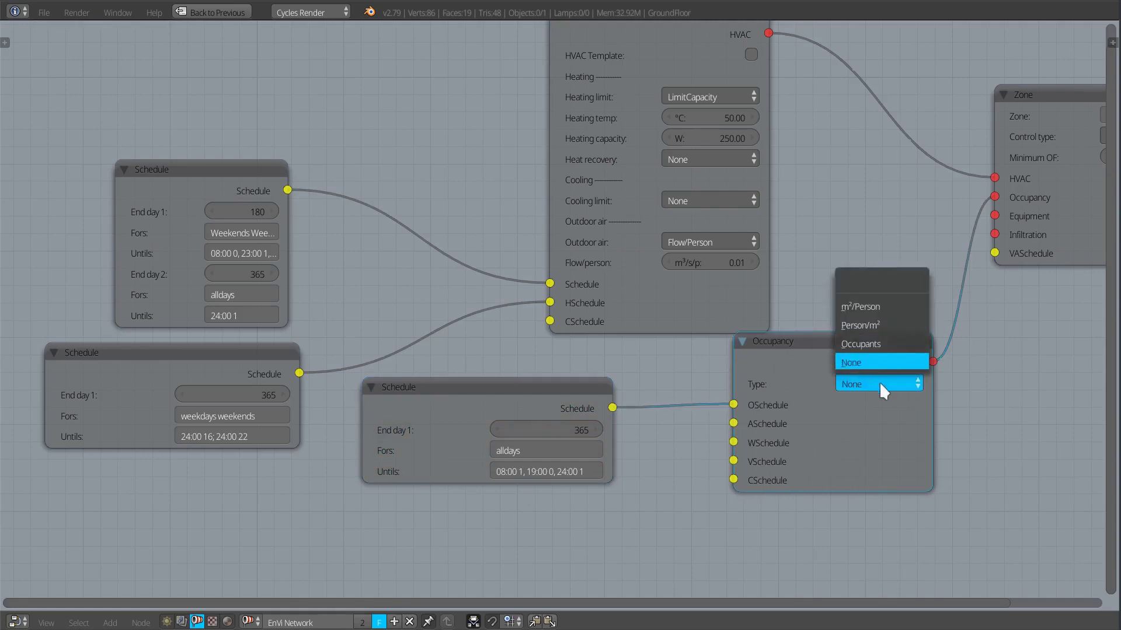
{"action": "left_click", "coordinate": [876, 344]}
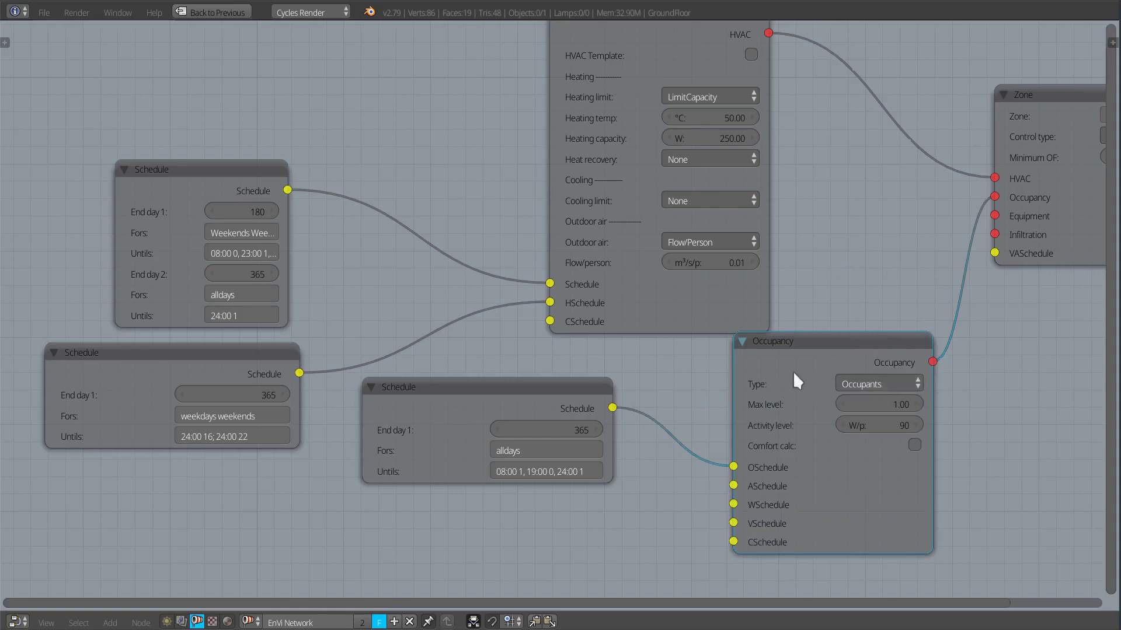
- Move the Occupancy node slightly clear of the HVAC node and set its maximum occupancy level to 2
{"action": "left_click_drag", "start_coordinate": [813, 334], "coordinate": [810, 346]}
{"action": "left_click", "coordinate": [866, 416]}
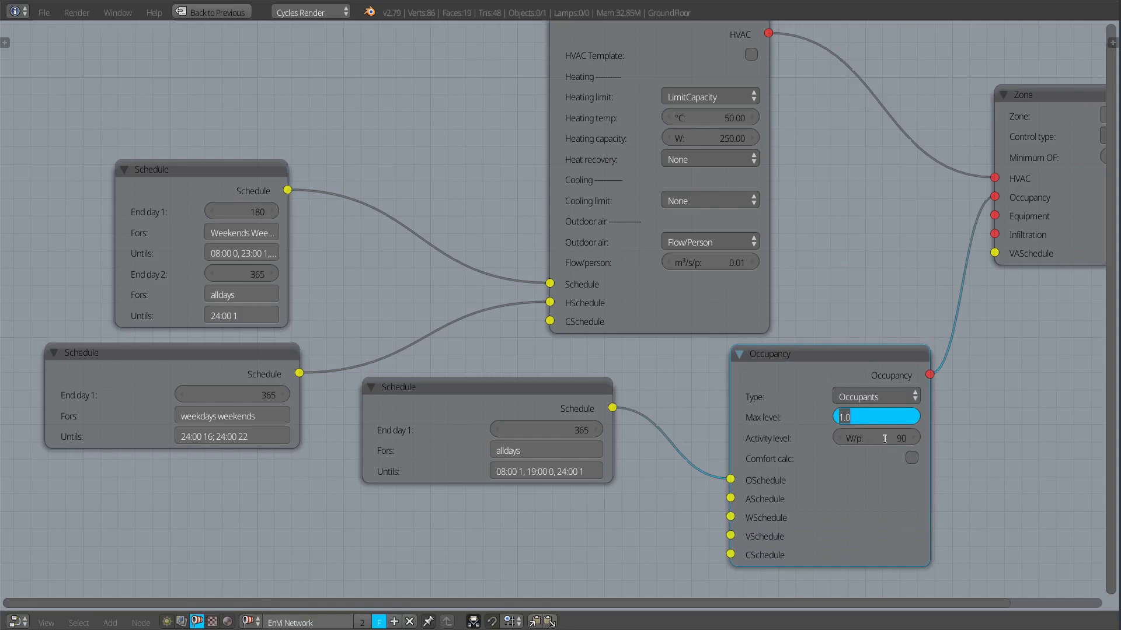
{"action": "type", "text": "2"}
{"action": "key", "text": "Return"}
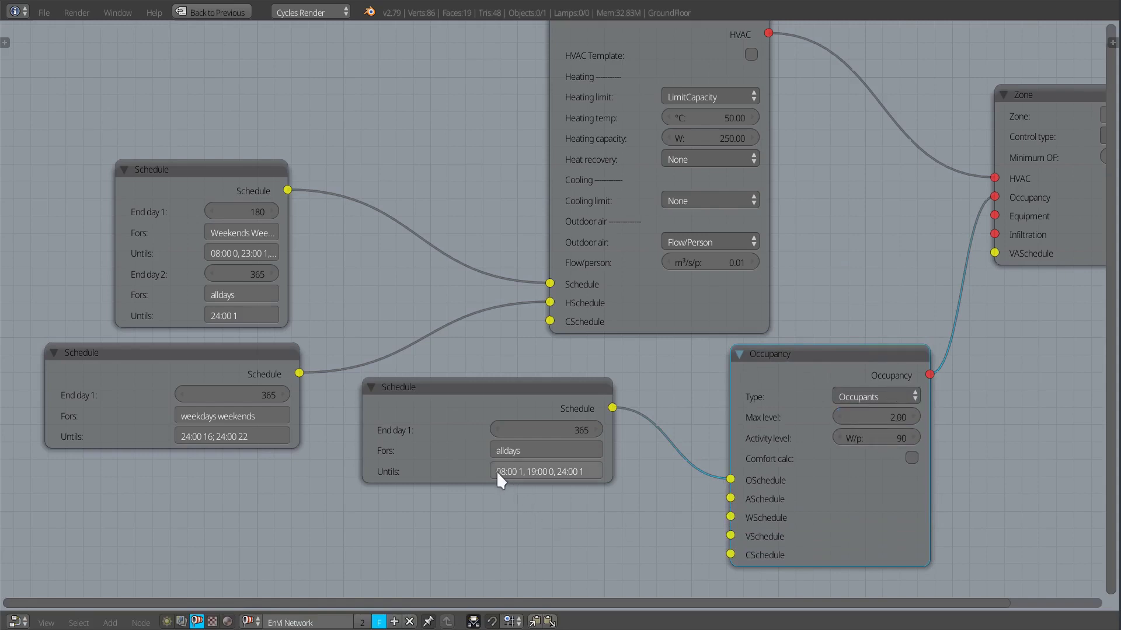
{"action": "mouse_move", "coordinate": [504, 477]}
{"action": "mouse_move", "coordinate": [536, 469]}
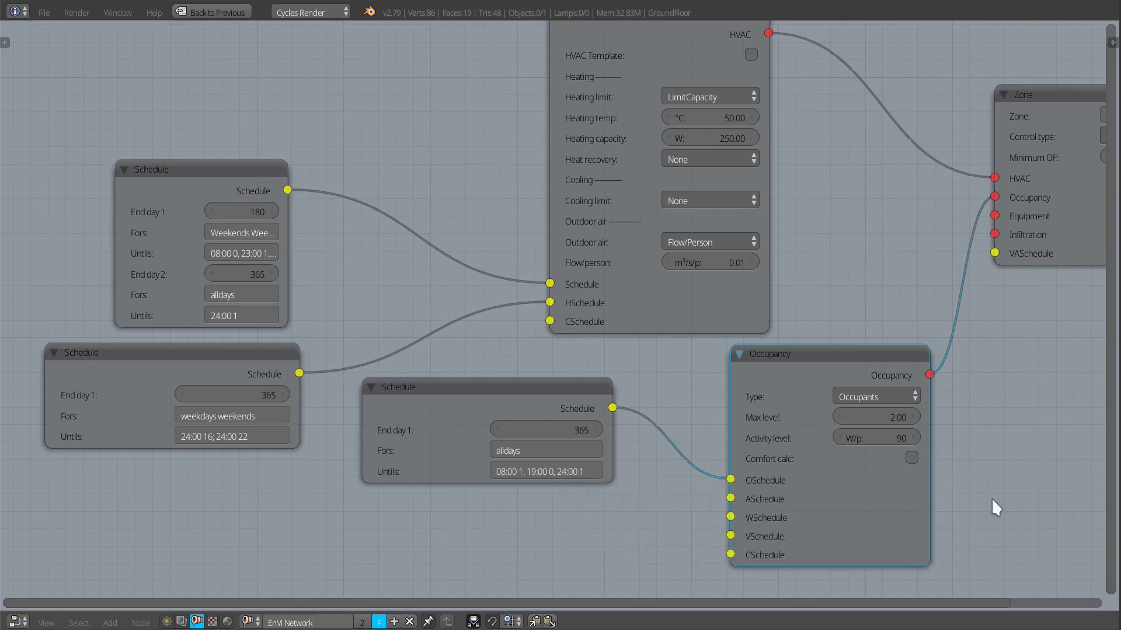
- Enable the comfort calculation on the Occupancy node
{"action": "scroll", "coordinate": [991, 499], "scroll_direction": "down", "scroll_amount": 2}
{"action": "middle_click_drag", "start_coordinate": [997, 544], "coordinate": [861, 442]}
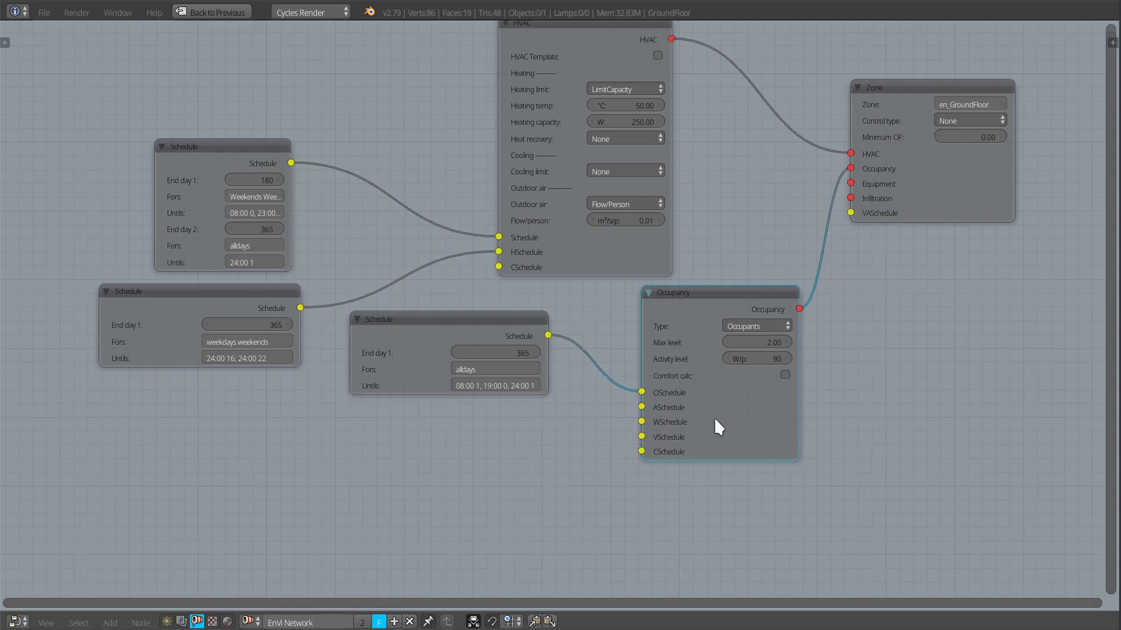
{"action": "left_click", "coordinate": [786, 375]}
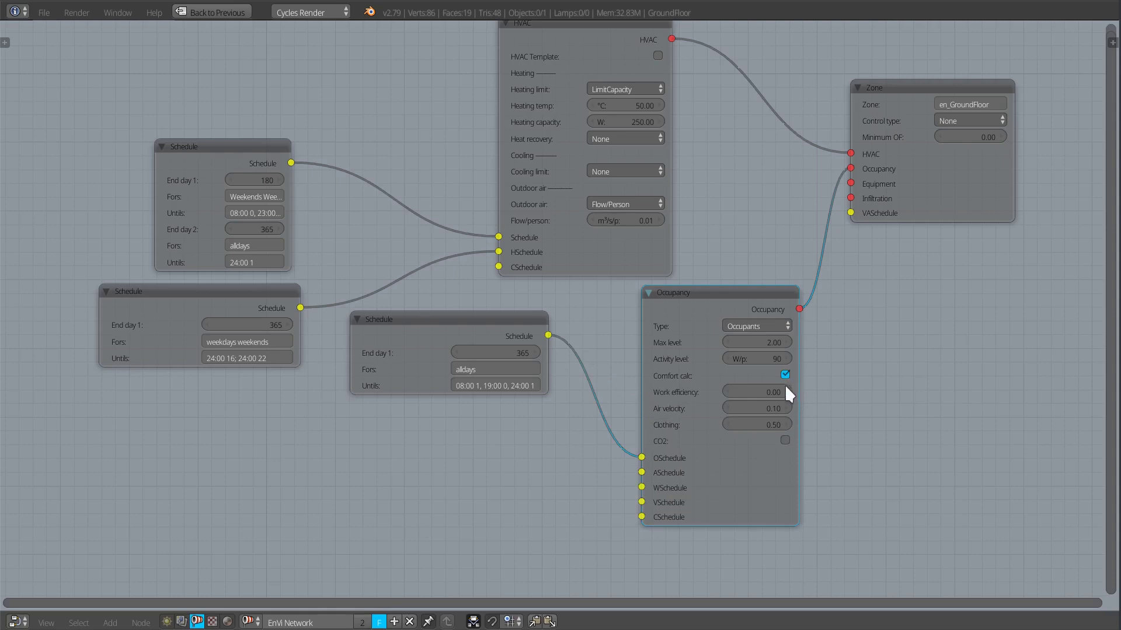
{"action": "scroll", "coordinate": [885, 456], "scroll_direction": "down", "scroll_amount": 2}
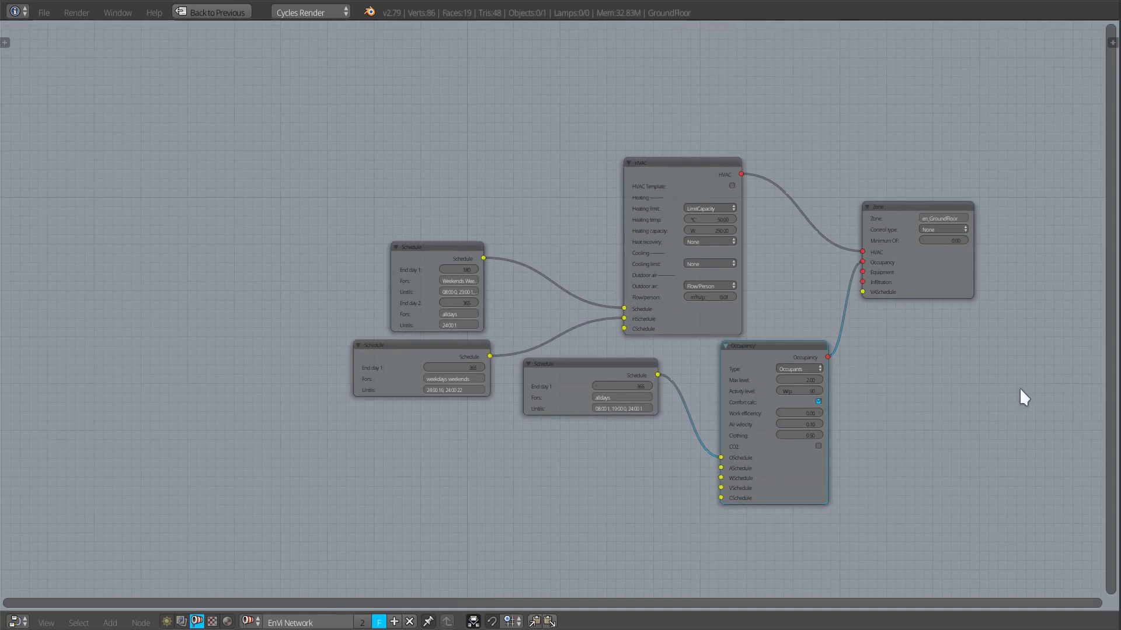
- Switch to the NodeTree node editor and set the EnVi Export node's results category to Comfort
{"action": "key", "text": "ctrl+space"}
{"action": "key", "text": "ctrl+space"}
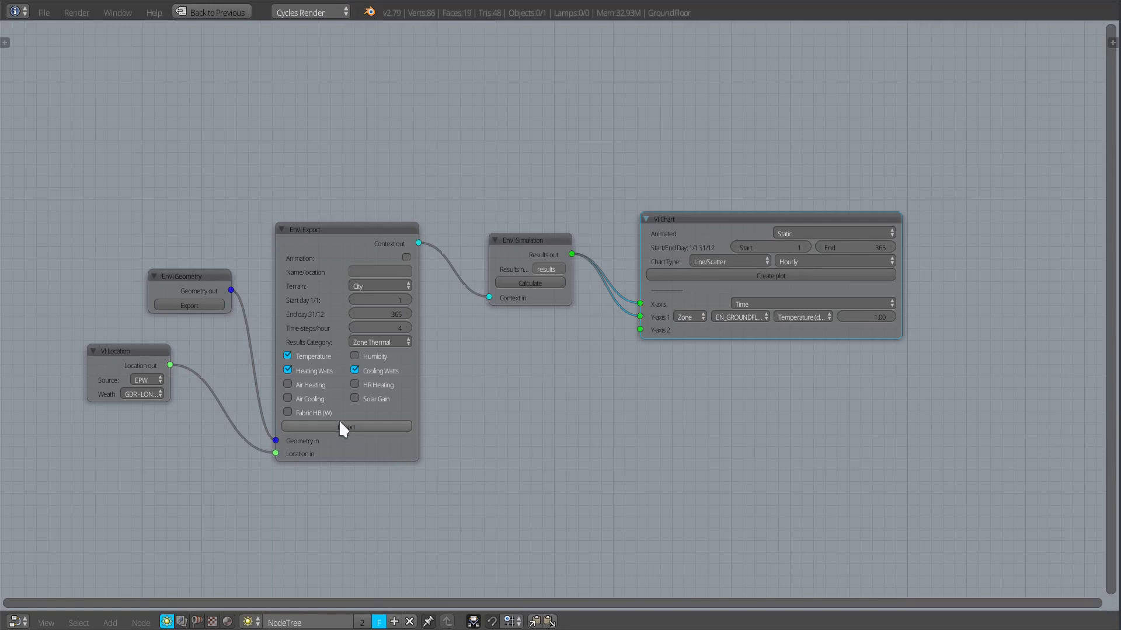
{"action": "scroll", "coordinate": [341, 424], "scroll_direction": "up", "scroll_amount": 2}
{"action": "left_click", "coordinate": [385, 309]}
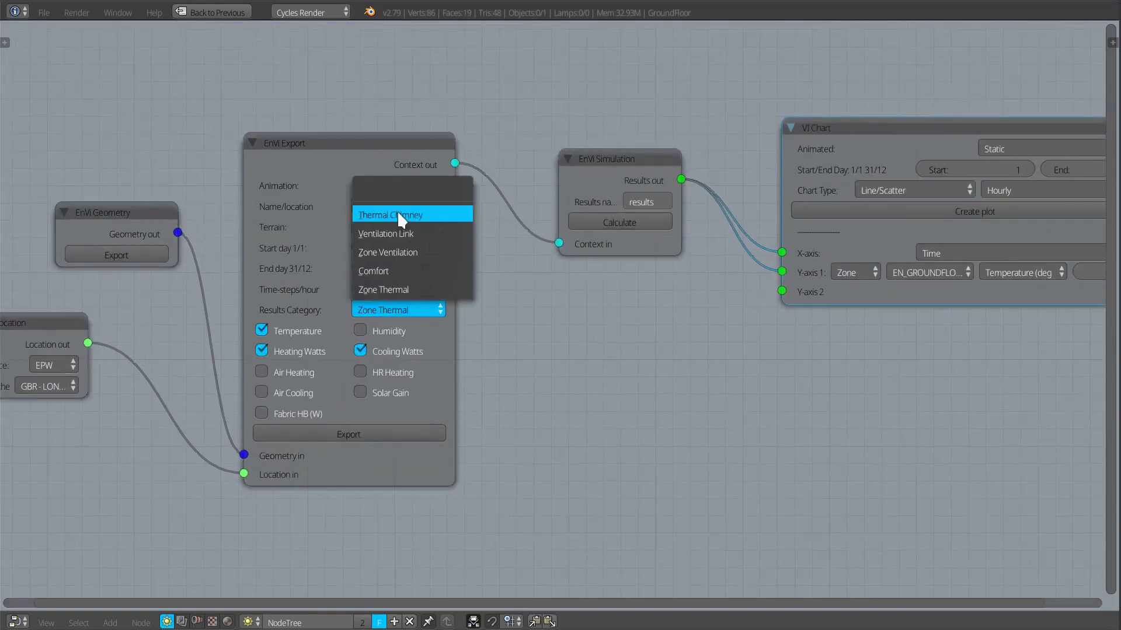
{"action": "left_click", "coordinate": [383, 272]}
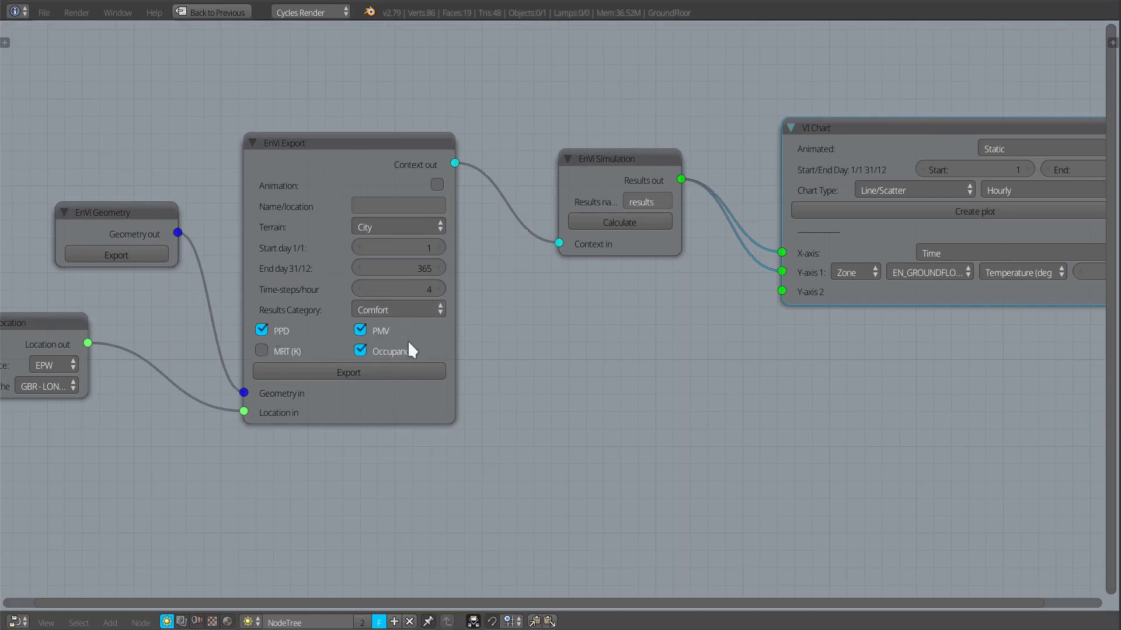
- Export the EnVi case with the comfort outputs and calculate the simulation
{"action": "left_click", "coordinate": [398, 311]}
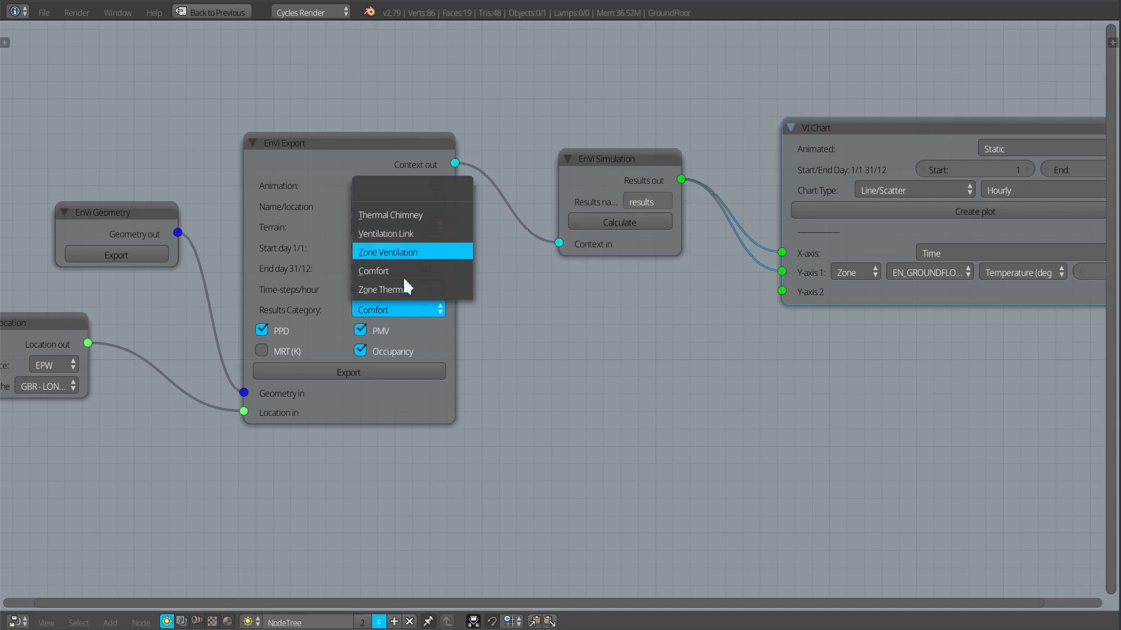
{"action": "left_click", "coordinate": [380, 371]}
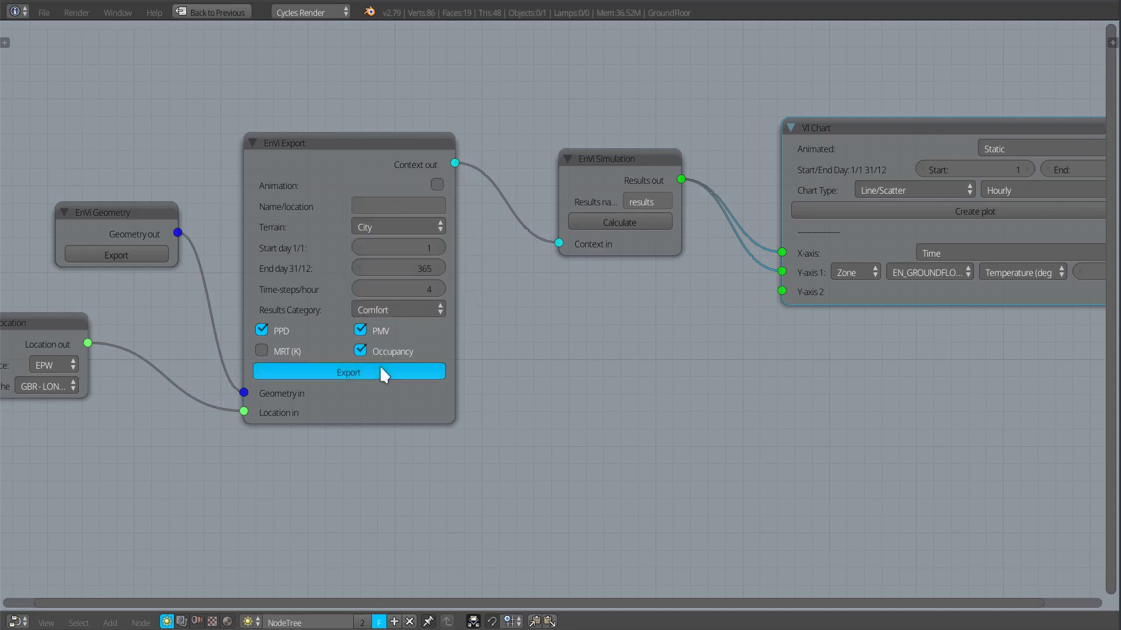
{"action": "left_click", "coordinate": [640, 217]}
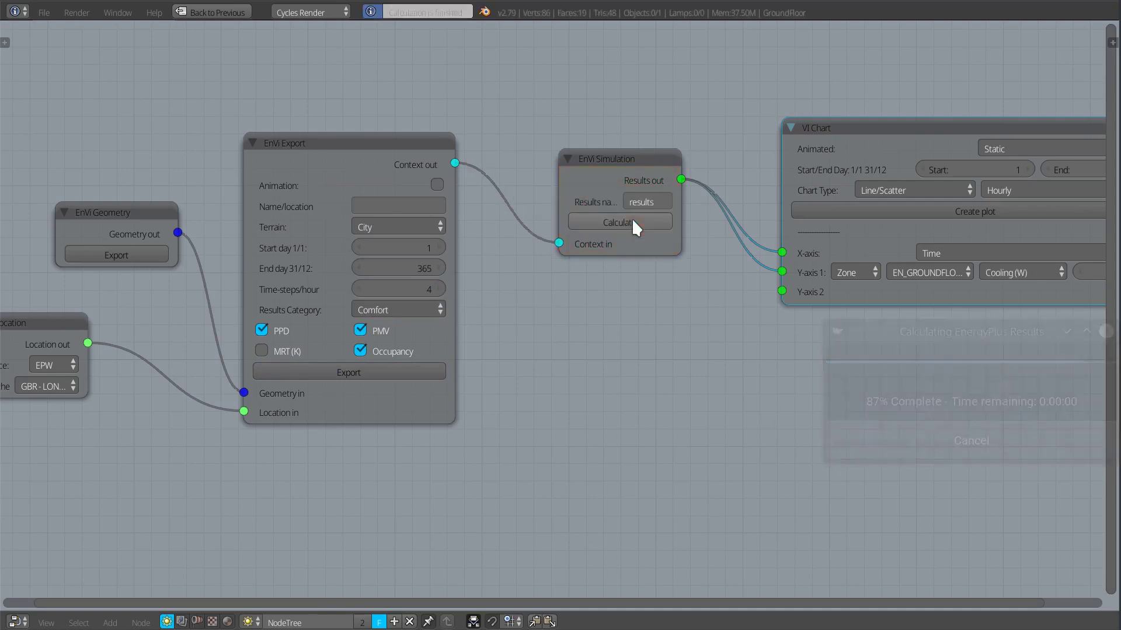
- Set the VI Chart's Y-axis 1 metric to PPD (%), plot it for the whole year, and close the figure
{"action": "middle_click_drag", "start_coordinate": [948, 446], "coordinate": [610, 423]}
{"action": "left_click", "coordinate": [707, 248]}
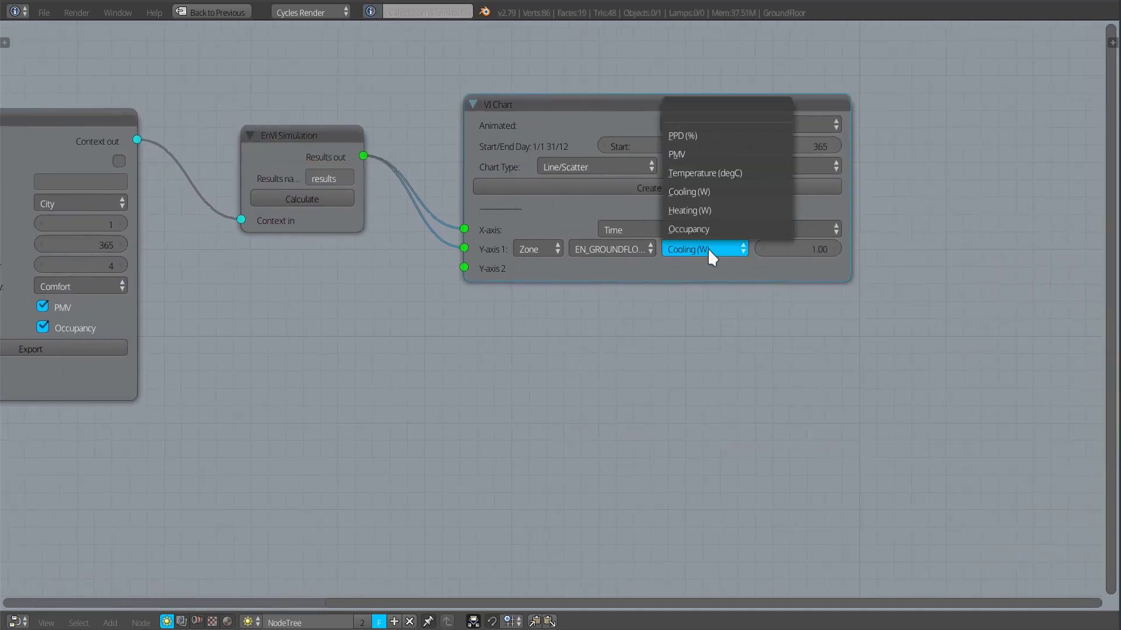
{"action": "left_click", "coordinate": [704, 248]}
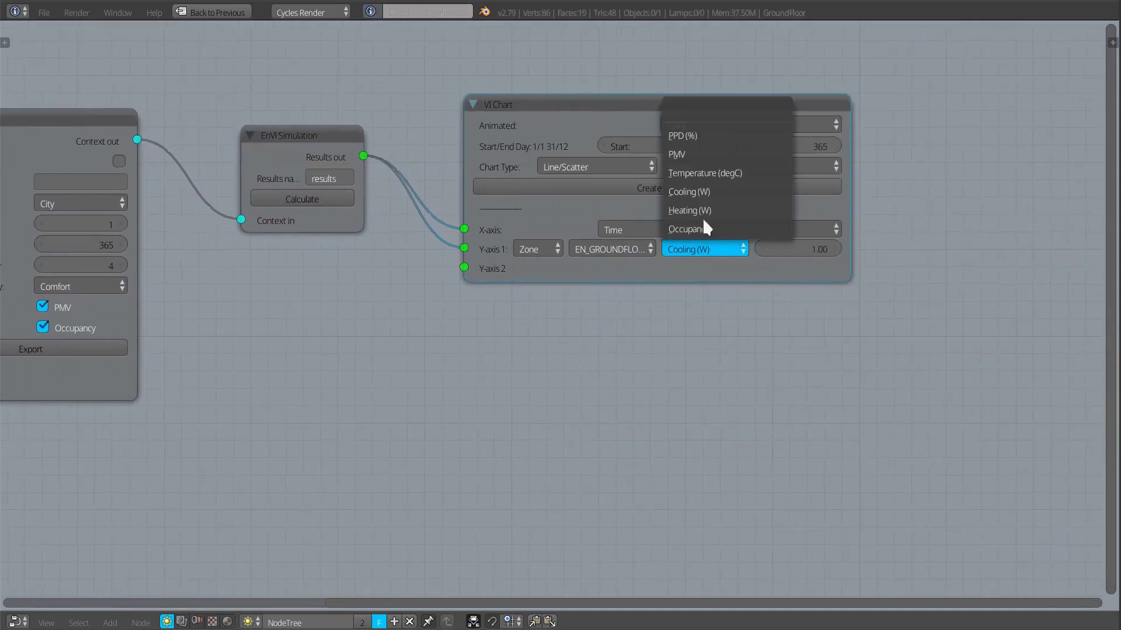
{"action": "left_click", "coordinate": [691, 133]}
{"action": "middle_click_drag", "start_coordinate": [705, 308], "coordinate": [762, 414]}
{"action": "left_click", "coordinate": [691, 332]}
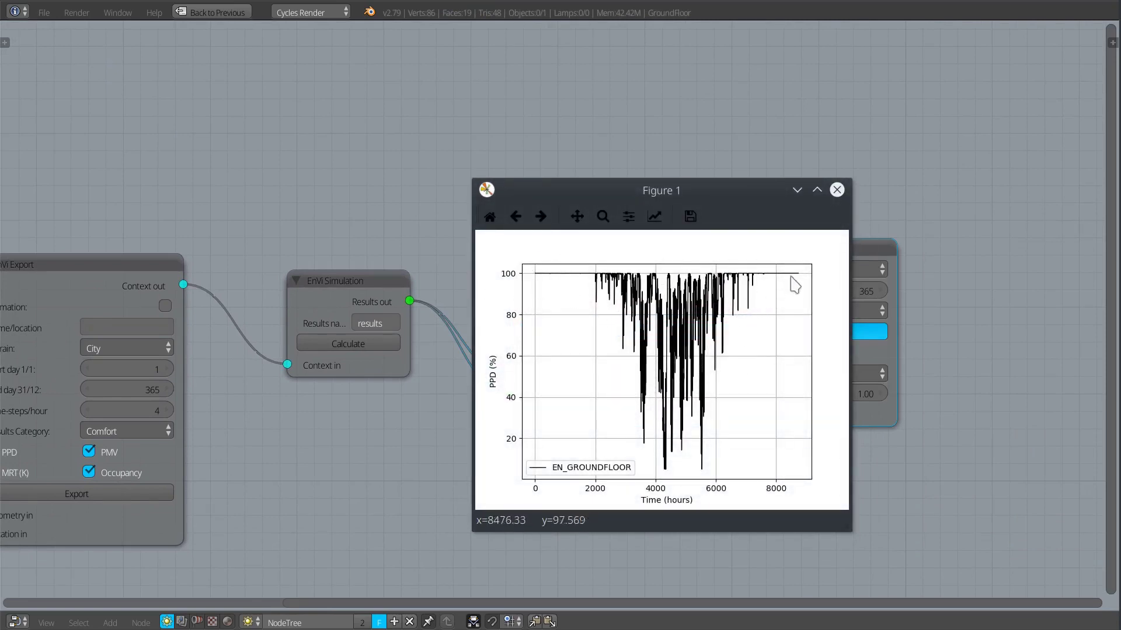
{"action": "left_click", "coordinate": [836, 190]}
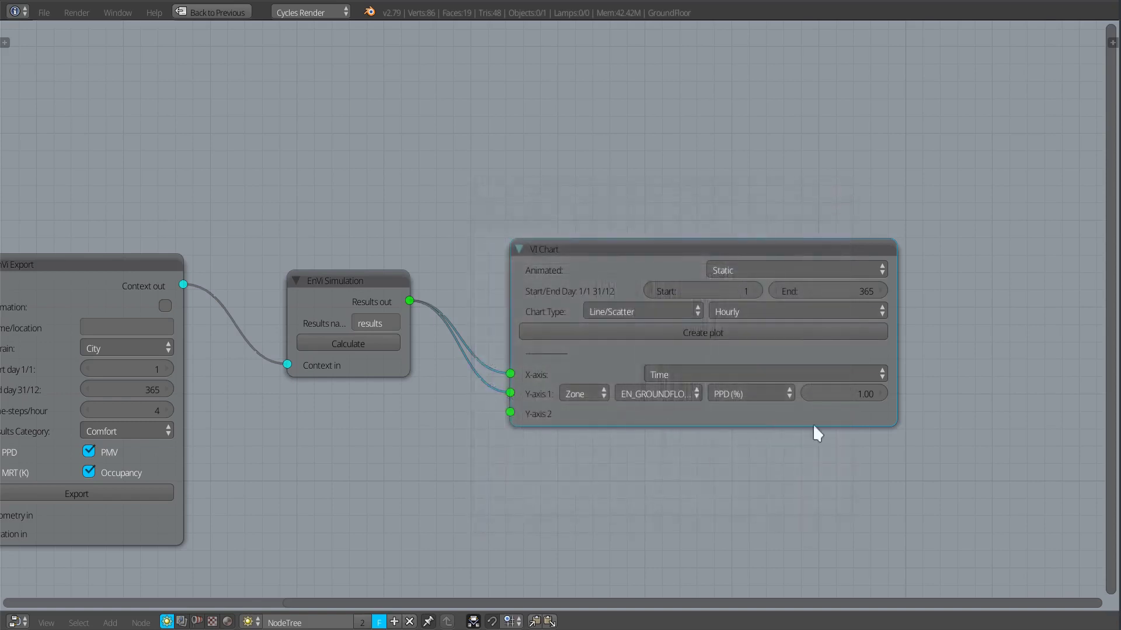
- Change the Y-axis 1 metric to Occupancy, plot it for the whole year, and close the figure
{"action": "left_click", "coordinate": [746, 394]}
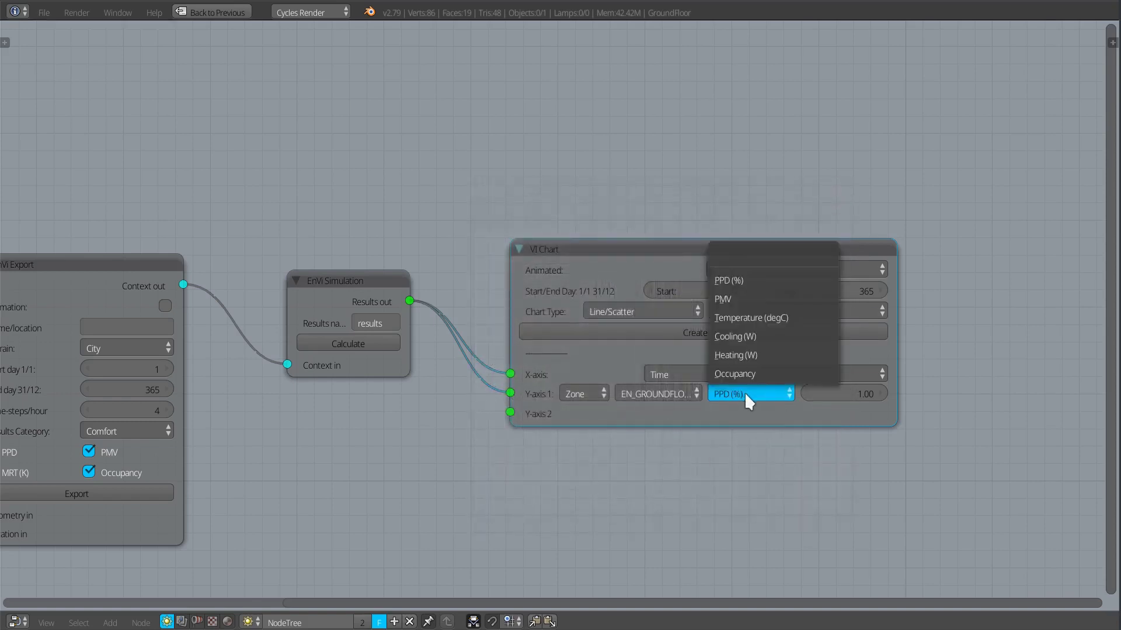
{"action": "left_click", "coordinate": [744, 374]}
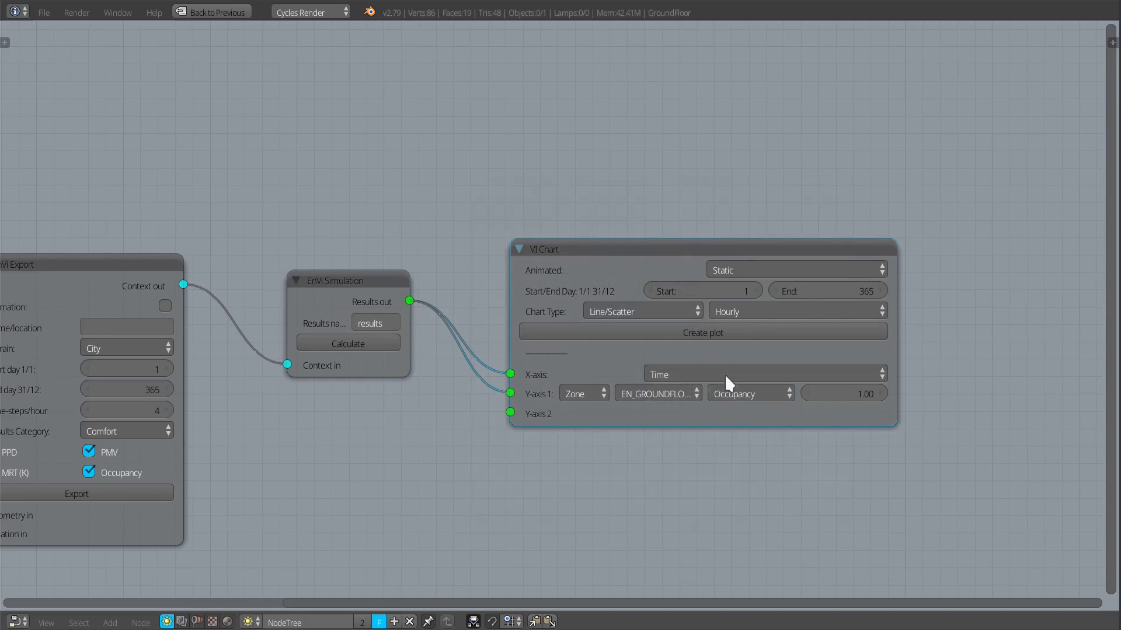
{"action": "left_click", "coordinate": [707, 329]}
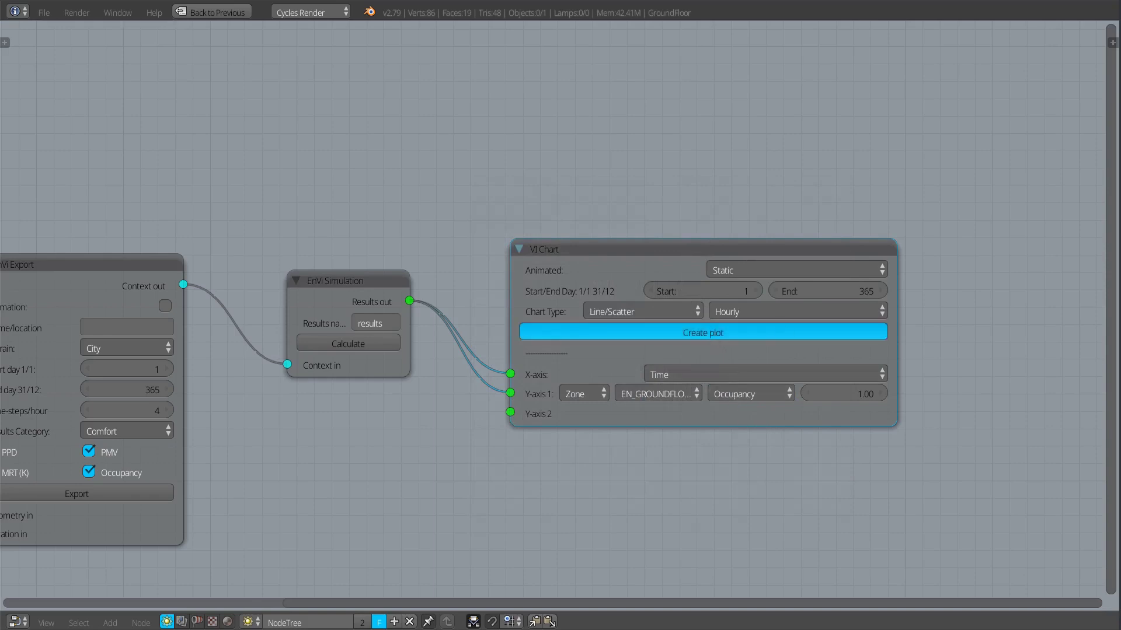
{"action": "left_click_drag", "start_coordinate": [963, 212], "coordinate": [358, 88]}
{"action": "left_click", "coordinate": [569, 90]}
- Set the chart's end day to 10, plot the ground floor occupancy, and close the figure
{"action": "left_click", "coordinate": [820, 291]}
{"action": "type", "text": "10"}
{"action": "key", "text": "Return"}
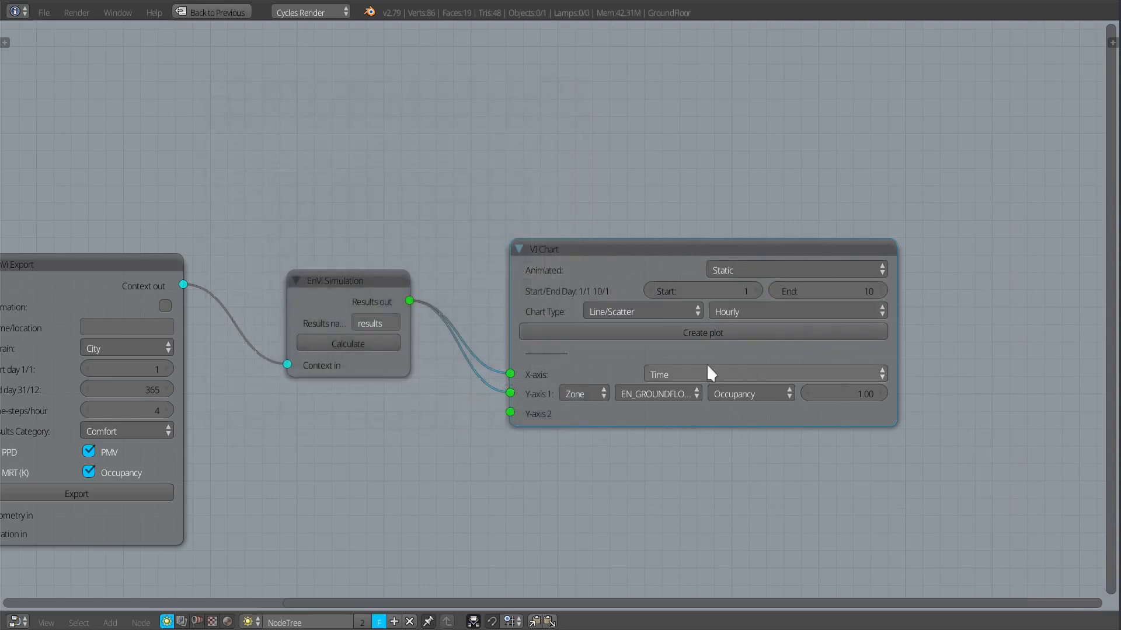
{"action": "left_click", "coordinate": [704, 329]}
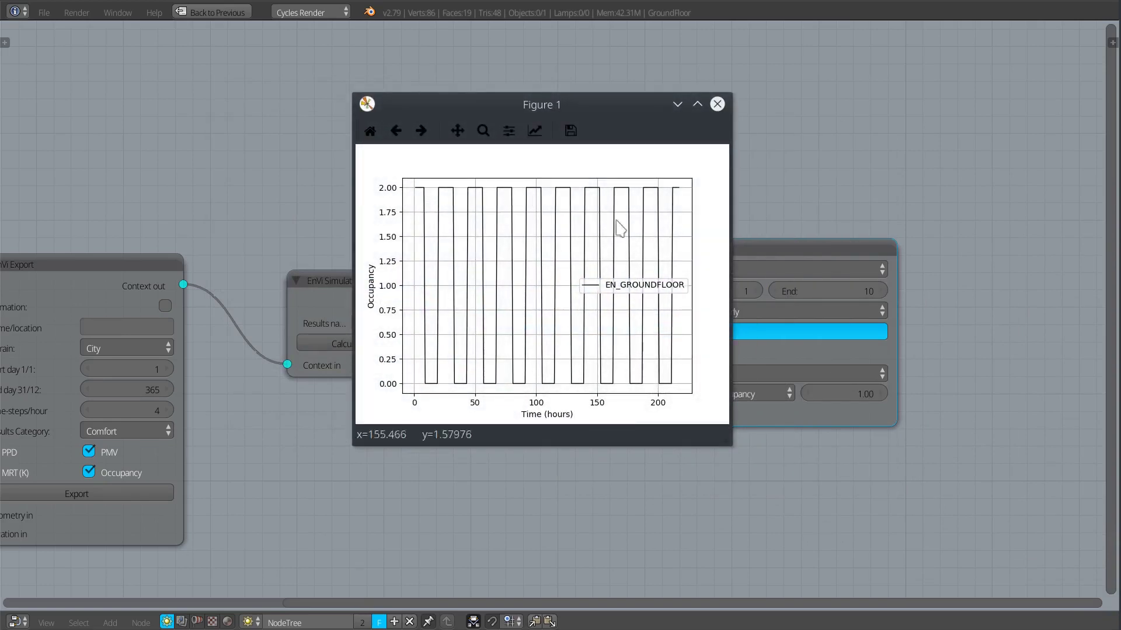
{"action": "left_click", "coordinate": [718, 104]}
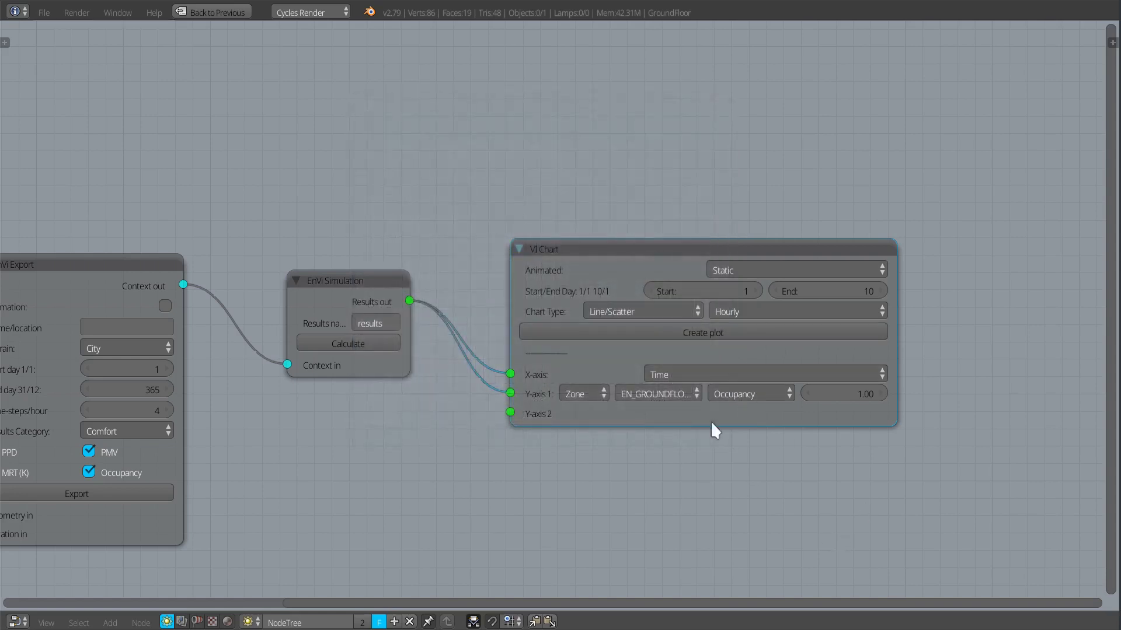
- Set the Y-axis 1 metric to Temperature (degC) and connect the simulation's Results out to Y-axis 2
{"action": "left_click", "coordinate": [737, 395]}
{"action": "left_click", "coordinate": [753, 323]}
{"action": "left_click_drag", "start_coordinate": [410, 301], "coordinate": [510, 413]}
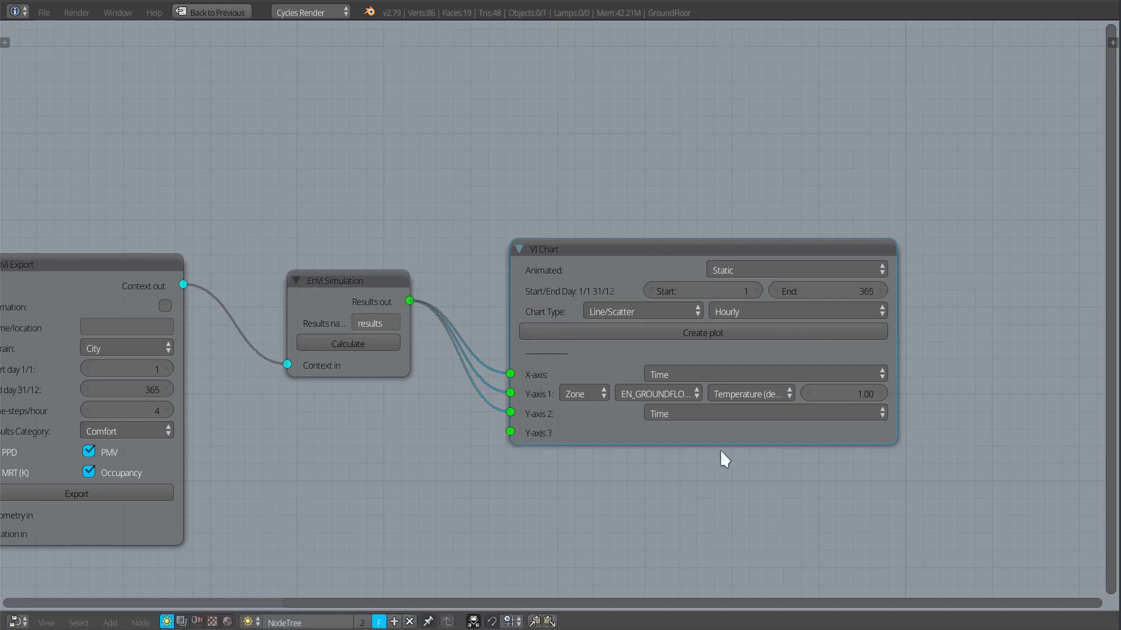
- Set Y-axis 2 to Zone data, plot temperature with occupancy for the whole year, and close the figure
{"action": "left_click", "coordinate": [690, 413]}
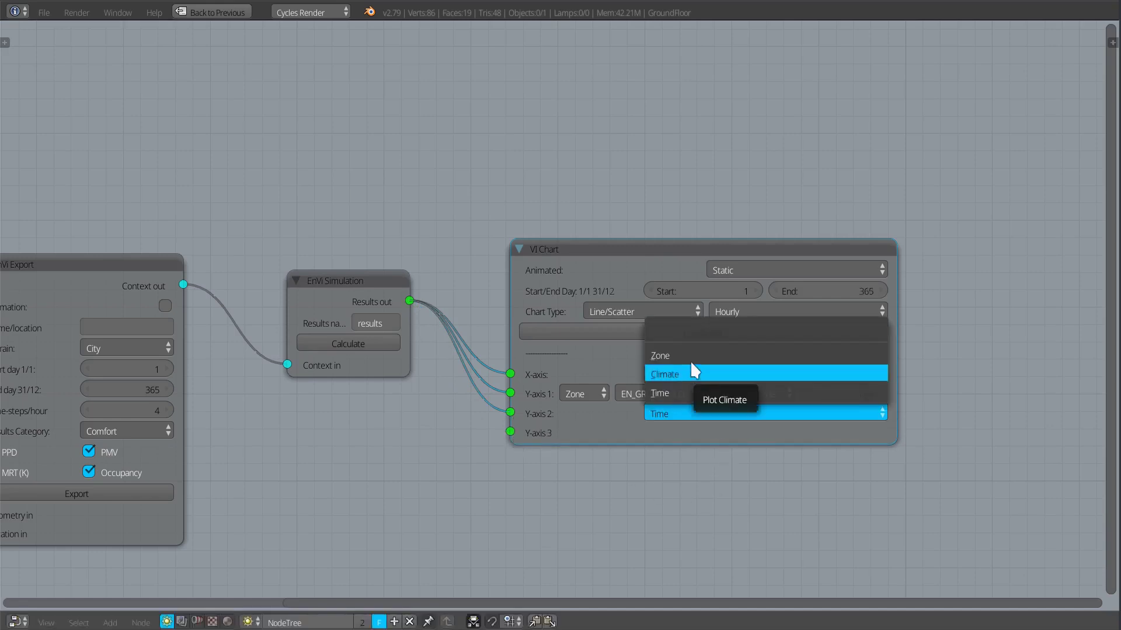
{"action": "left_click", "coordinate": [689, 355]}
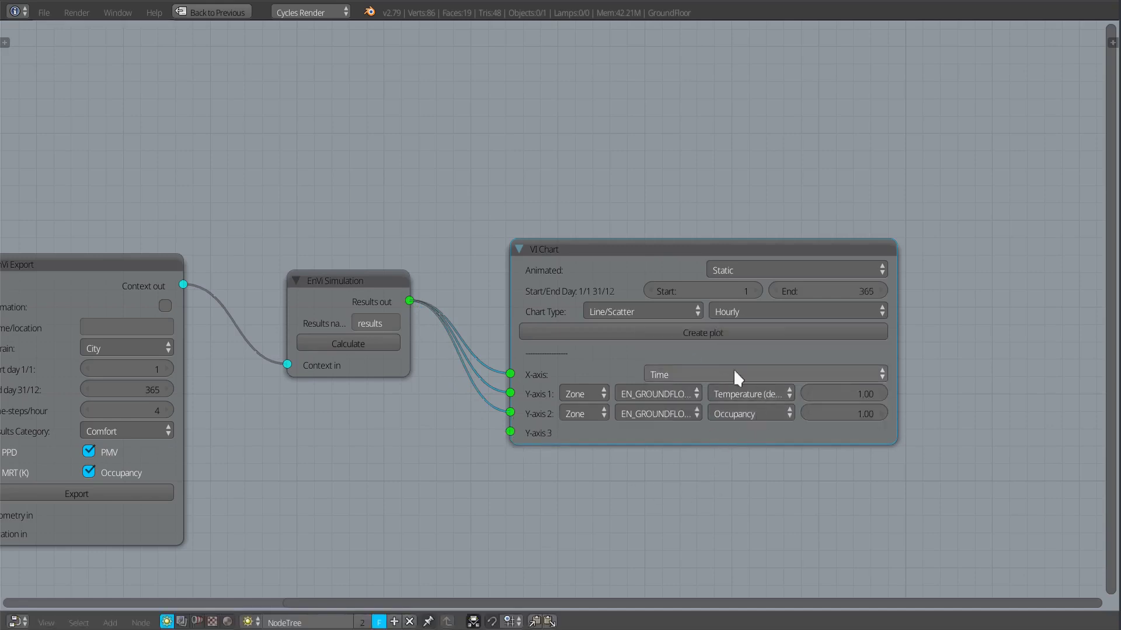
{"action": "left_click", "coordinate": [715, 331]}
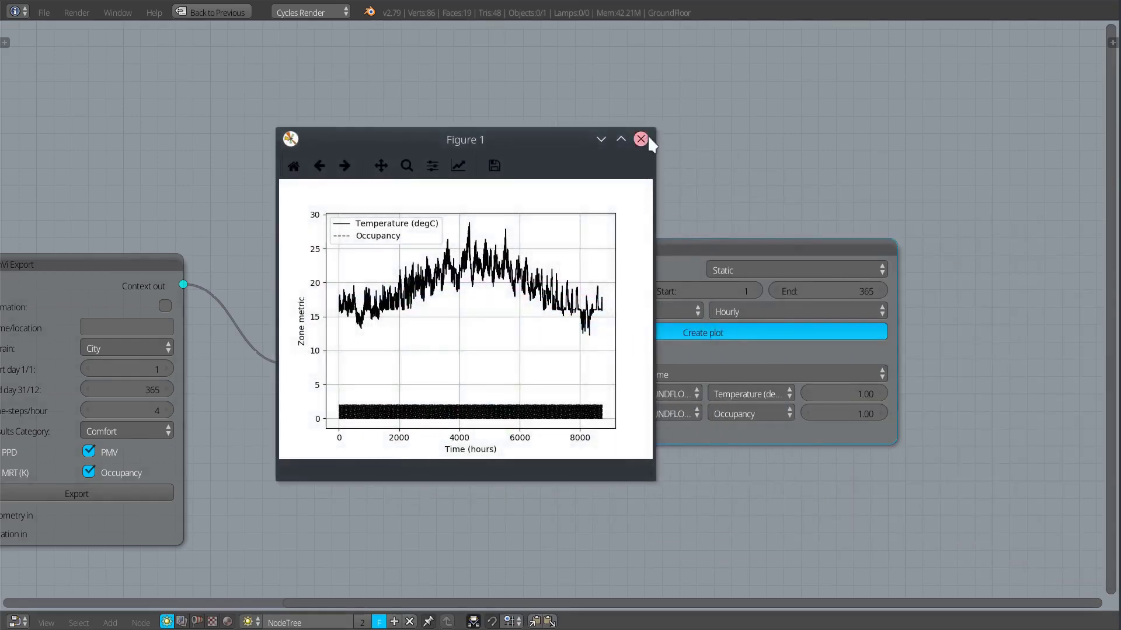
{"action": "left_click", "coordinate": [642, 138]}
- Set the chart's end day to 10, plot temperature with occupancy again, and close the figure
{"action": "left_click", "coordinate": [828, 291]}
{"action": "type", "text": "1"}
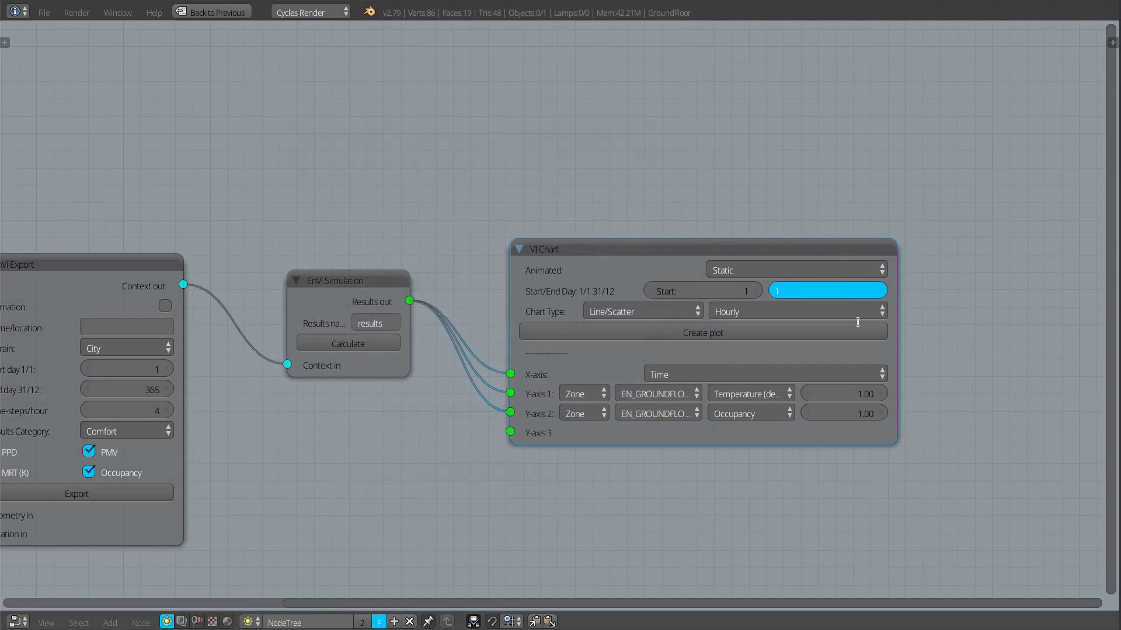
{"action": "type", "text": "0"}
{"action": "key", "text": "Return"}
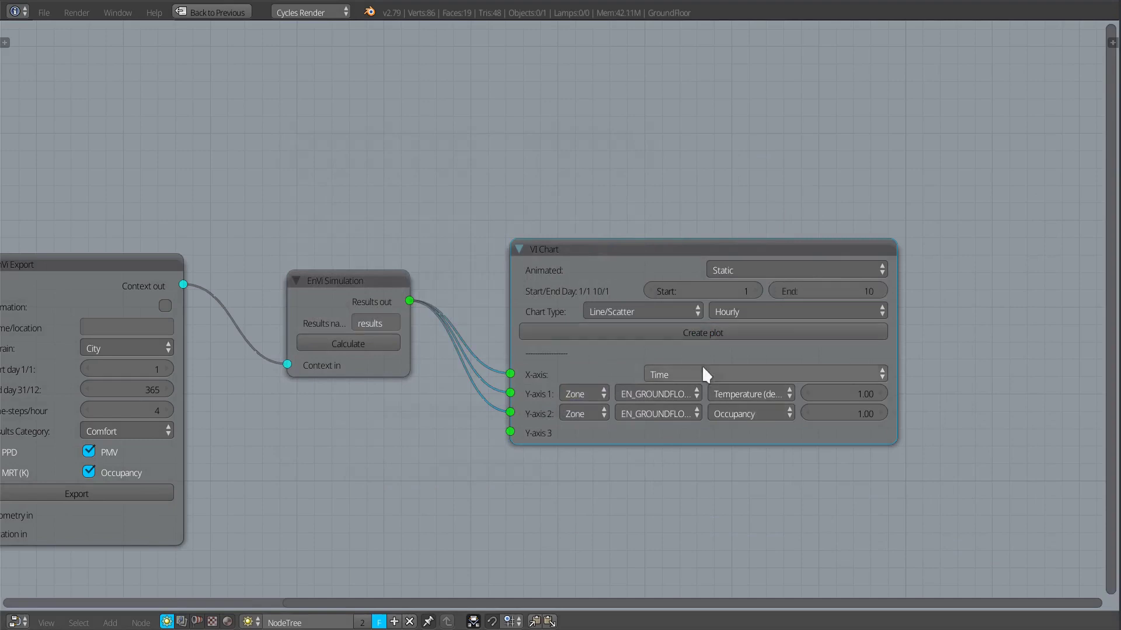
{"action": "left_click", "coordinate": [724, 331]}
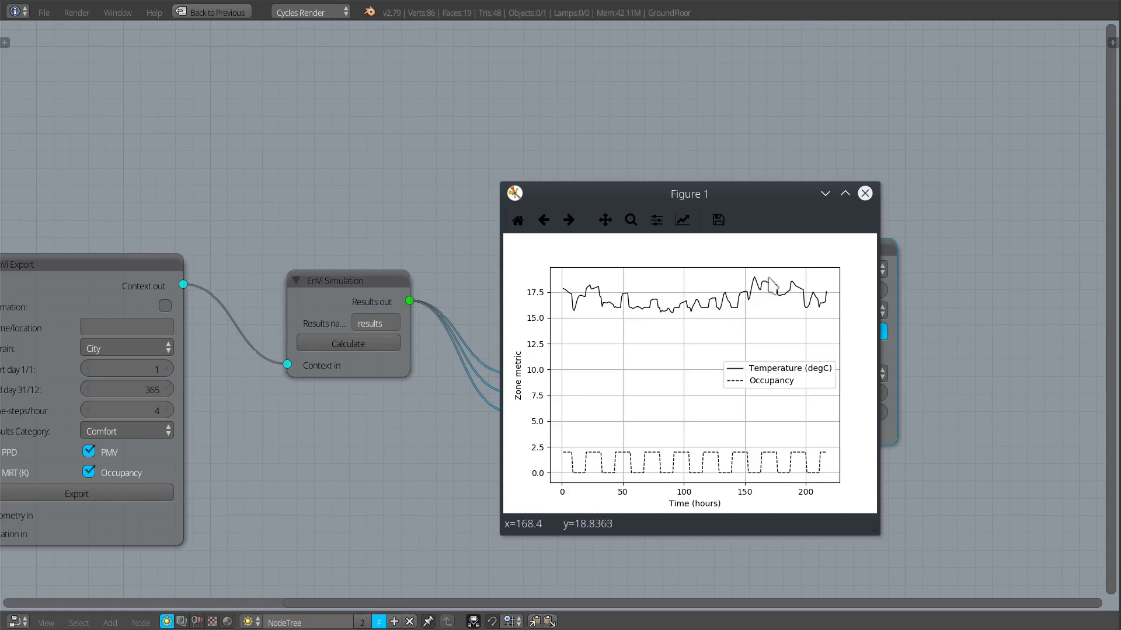
{"action": "left_click", "coordinate": [865, 193]}
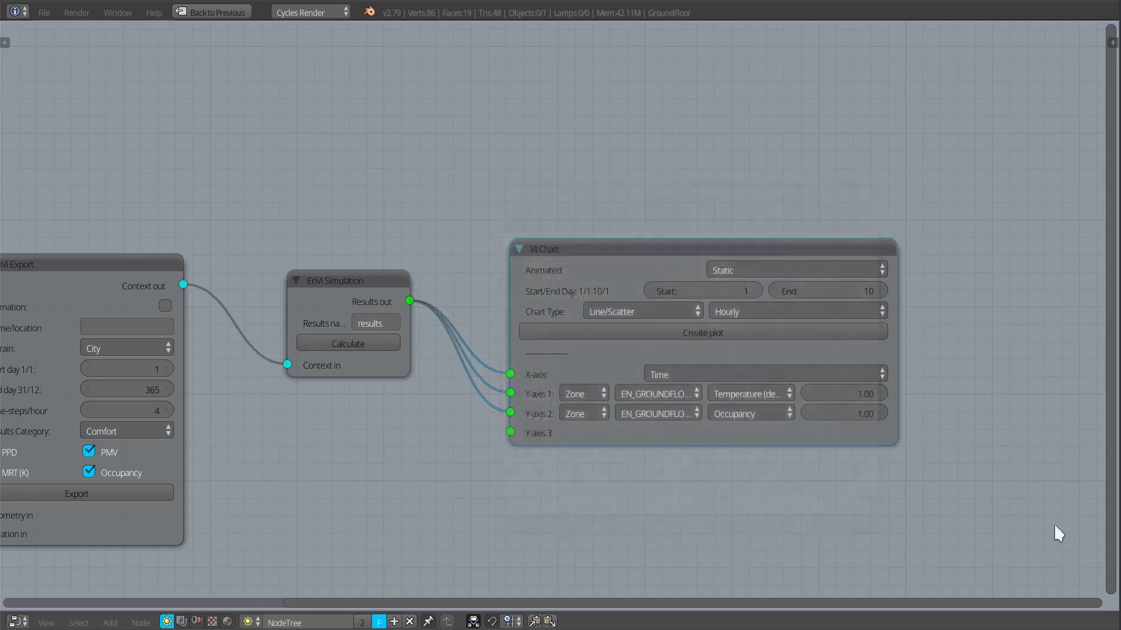
- Return to the EnVi Network editor and move the occupancy Schedule node clear of the HVAC schedules
{"action": "key", "text": "ctrl+space"}
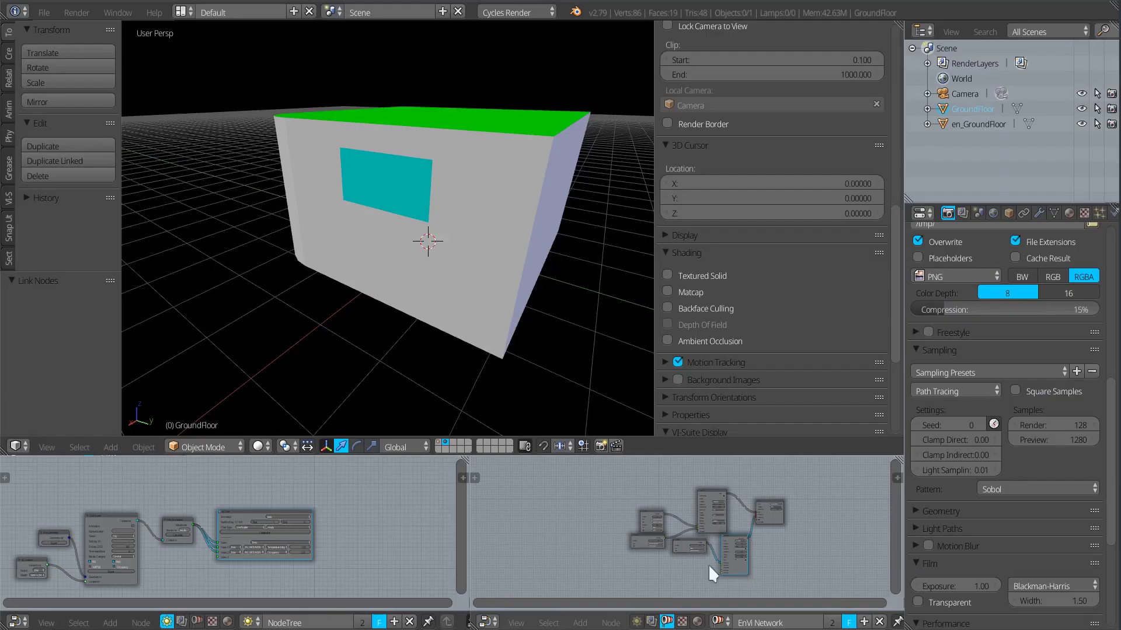
{"action": "key", "text": "ctrl+space"}
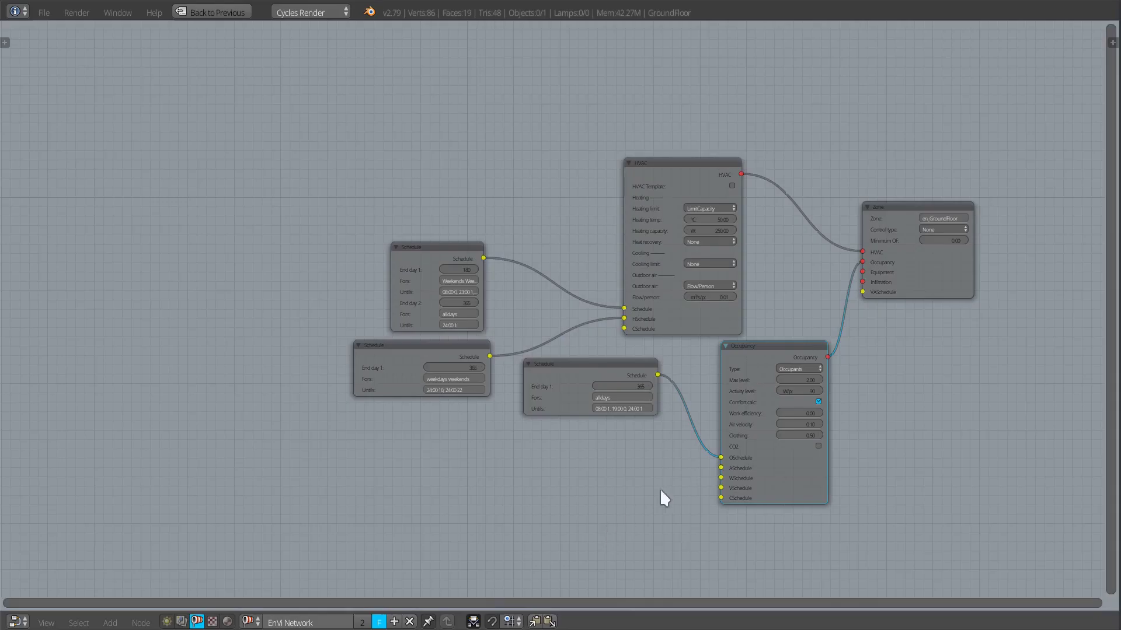
{"action": "scroll", "coordinate": [715, 520], "scroll_direction": "up", "scroll_amount": 2}
{"action": "left_click_drag", "start_coordinate": [529, 274], "coordinate": [514, 331]}
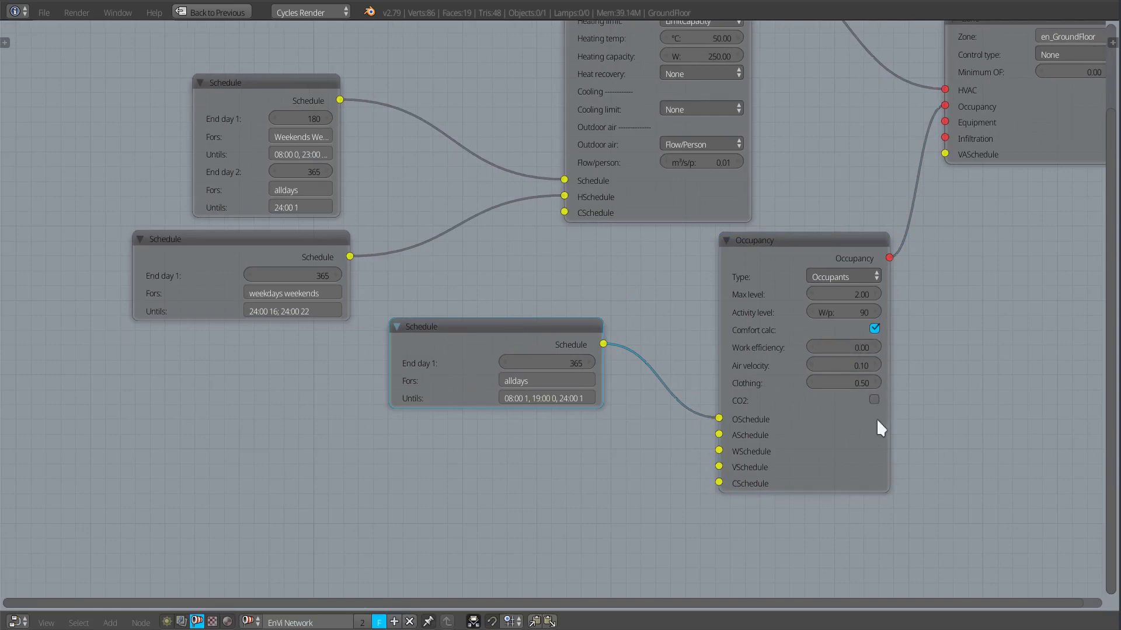
- Add an Equipment zone node beside the Occupancy node
{"action": "middle_click_drag", "start_coordinate": [972, 539], "coordinate": [734, 426]}
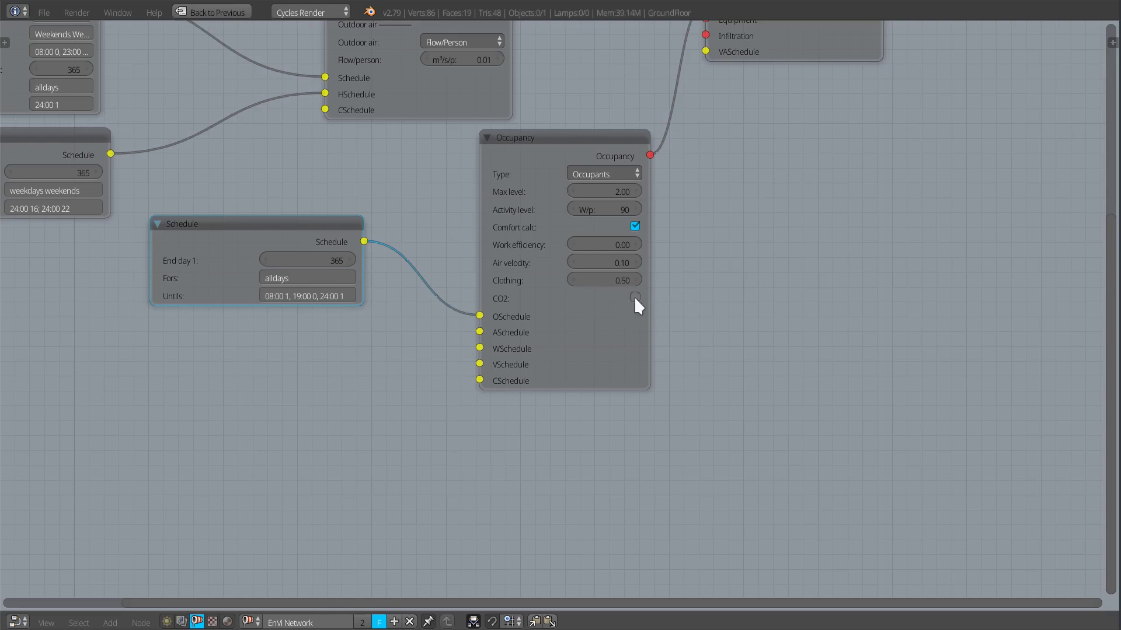
{"action": "middle_click_drag", "start_coordinate": [776, 124], "coordinate": [762, 203]}
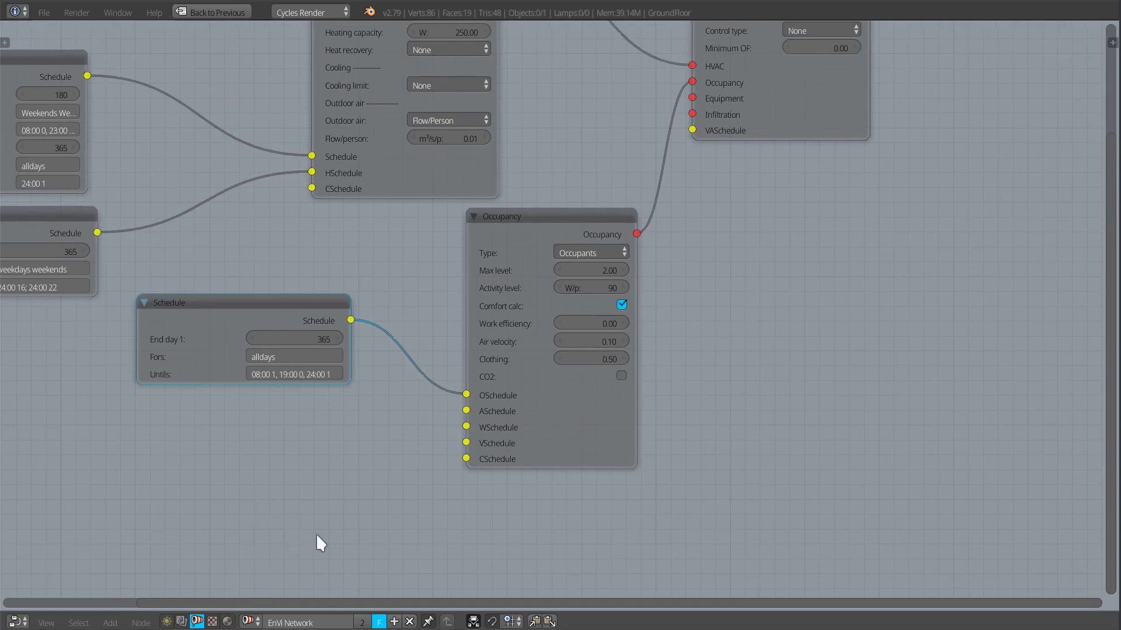
{"action": "middle_click_drag", "start_coordinate": [317, 535], "coordinate": [299, 449]}
{"action": "left_click", "coordinate": [110, 623]}
{"action": "mouse_move", "coordinate": [147, 559]}
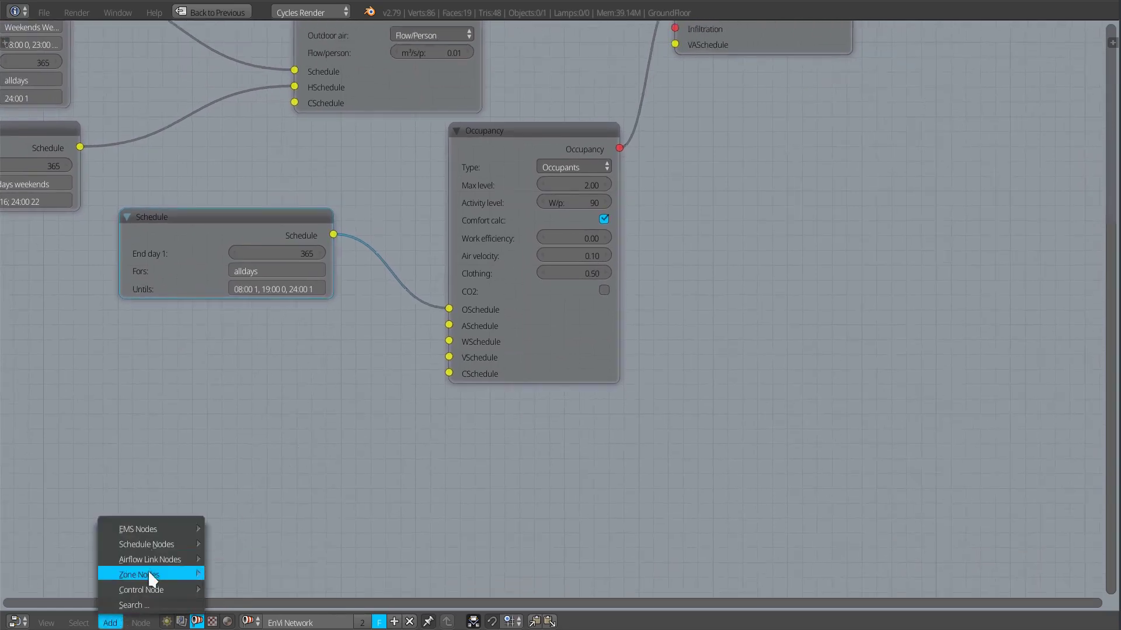
{"action": "left_click", "coordinate": [265, 523]}
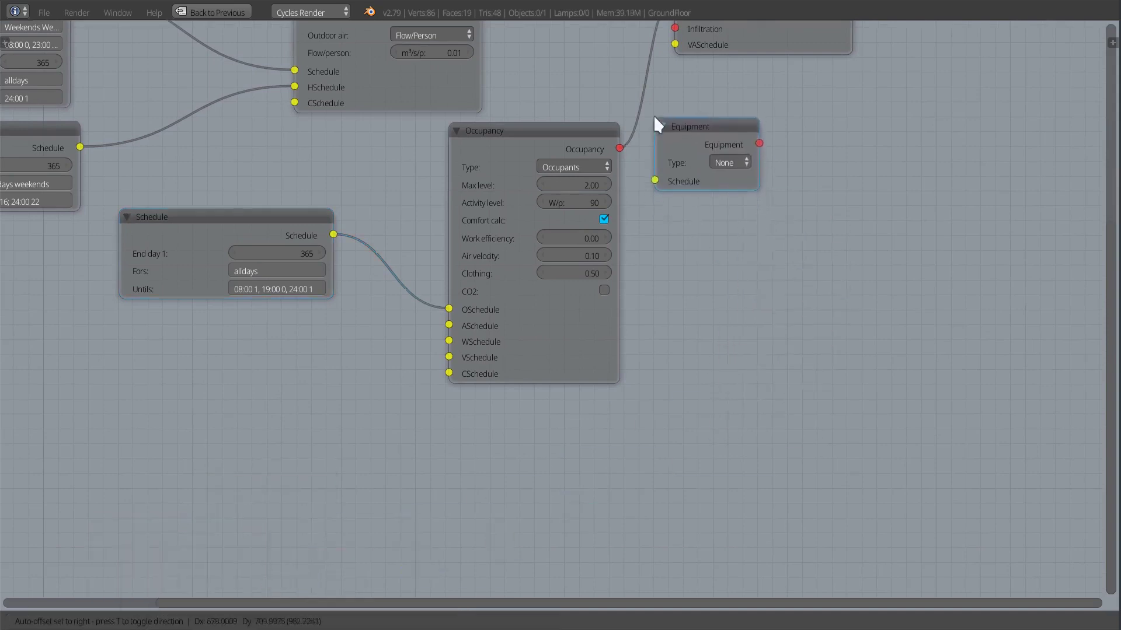
{"action": "left_click", "coordinate": [657, 119]}
- Connect the Equipment node to the Zone node's Equipment input, spreading the two nodes apart
{"action": "middle_click_drag", "start_coordinate": [808, 395], "coordinate": [538, 599]}
{"action": "left_click_drag", "start_coordinate": [511, 141], "coordinate": [671, 162]}
{"action": "left_click_drag", "start_coordinate": [489, 349], "coordinate": [589, 268]}
{"action": "left_click_drag", "start_coordinate": [488, 347], "coordinate": [543, 391]}
- Widen the Equipment node, setting its type to EquipmentLevel and its max level to 150
{"action": "left_click", "coordinate": [519, 407]}
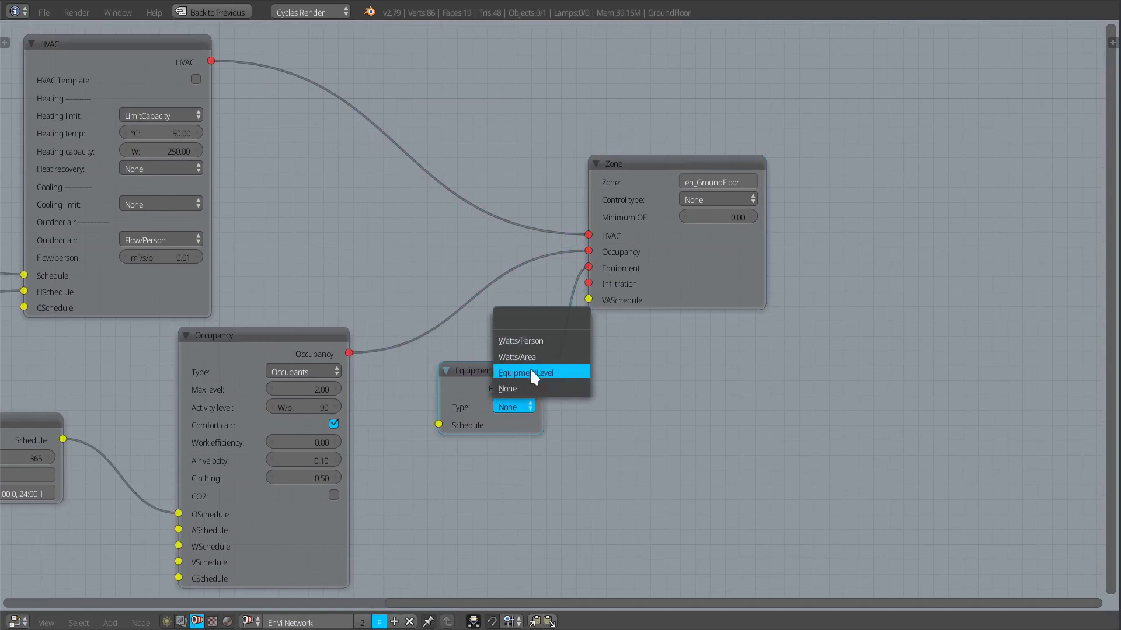
{"action": "left_click", "coordinate": [530, 371]}
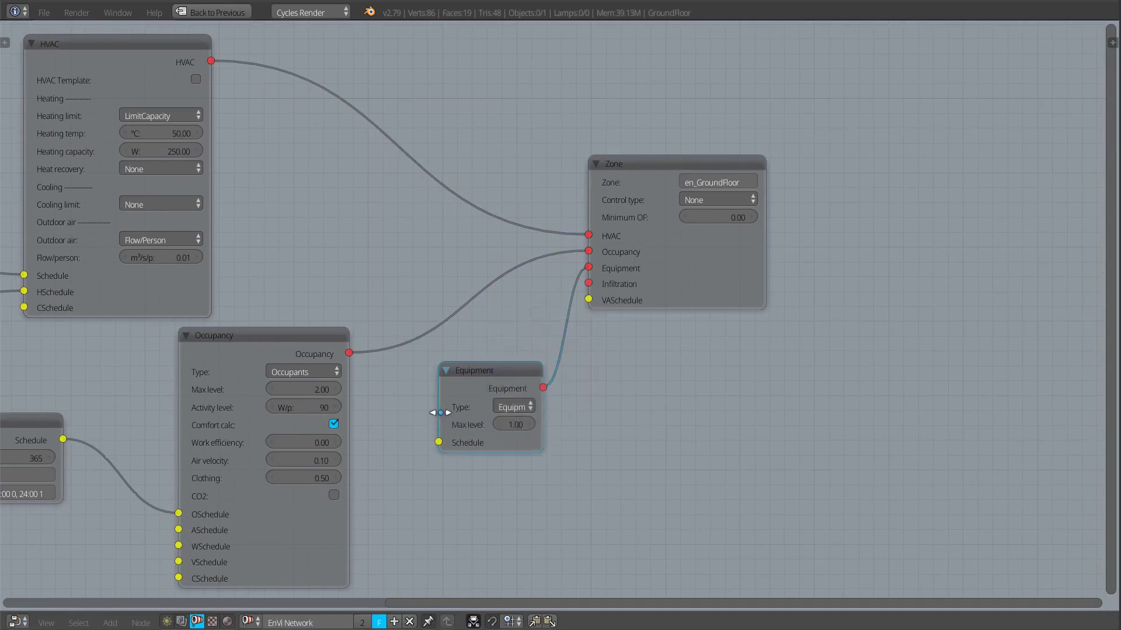
{"action": "left_click_drag", "start_coordinate": [438, 416], "coordinate": [402, 417]}
{"action": "left_click", "coordinate": [495, 425]}
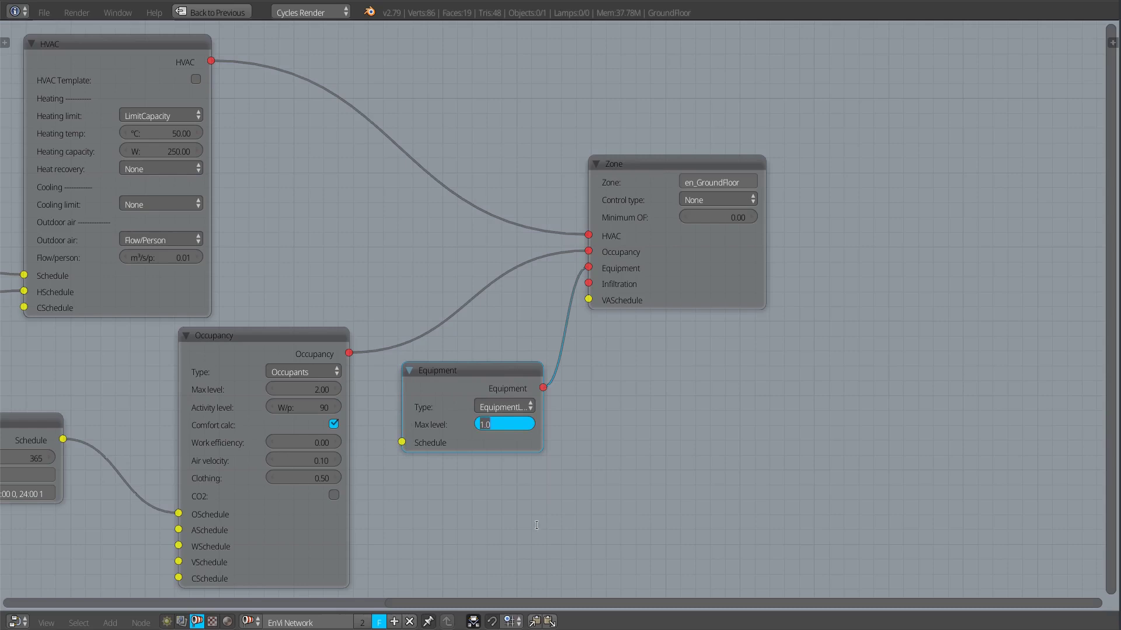
{"action": "type", "text": "150"}
{"action": "key", "text": "Return"}
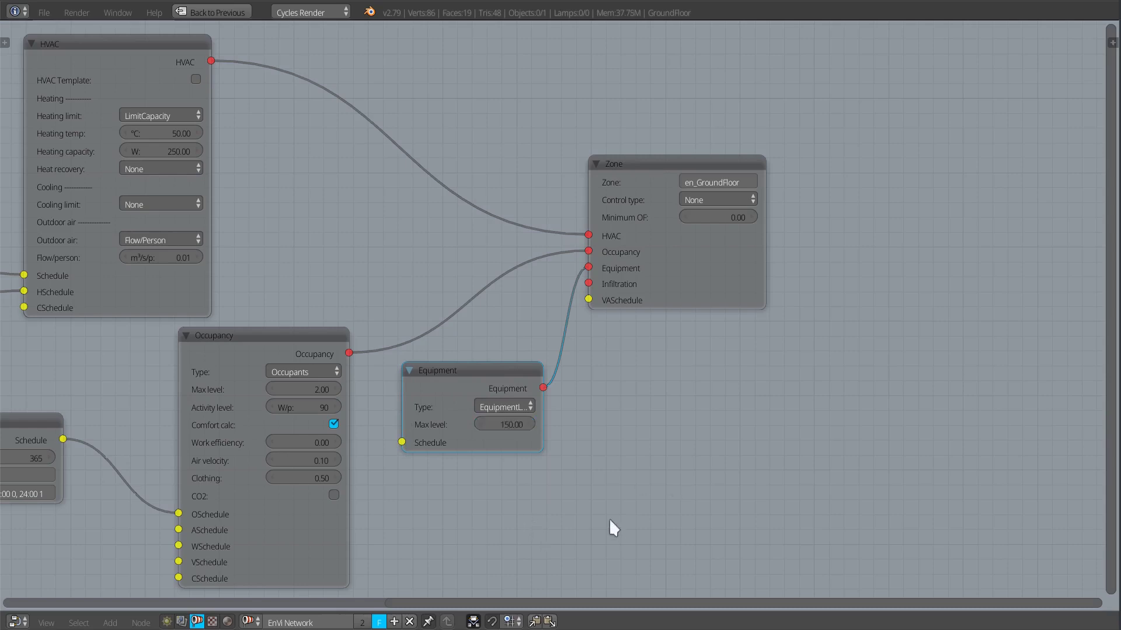
- Add an Infiltration zone node beside the Equipment node and connect it to the Zone node's Infiltration input, moving the Zone node aside for space
{"action": "left_click_drag", "start_coordinate": [655, 165], "coordinate": [782, 196]}
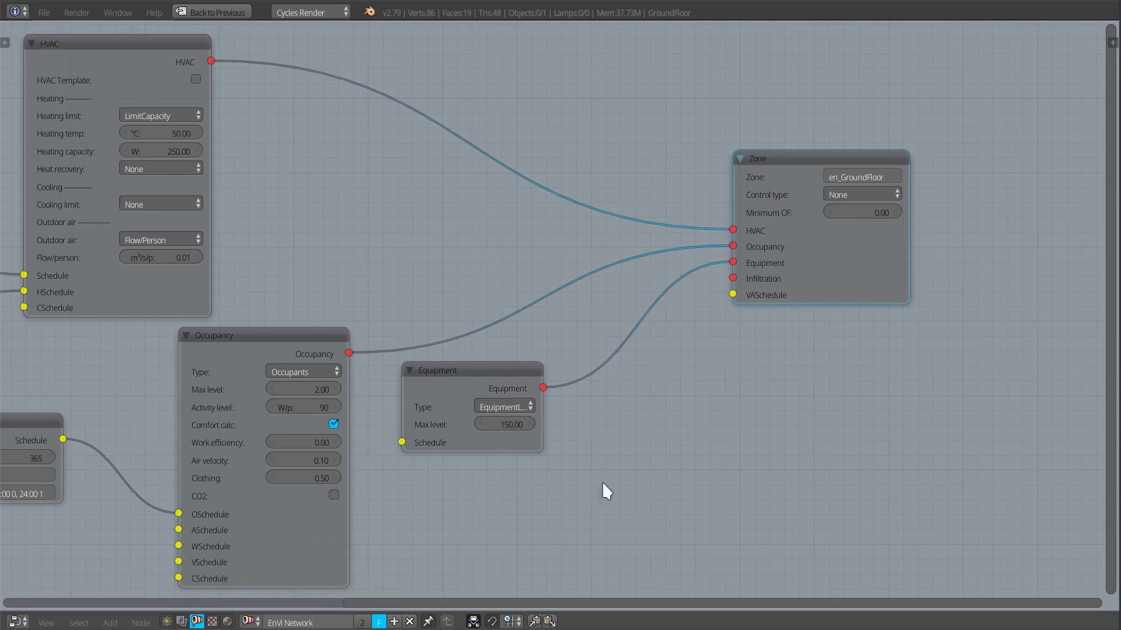
{"action": "key", "text": "shift+a"}
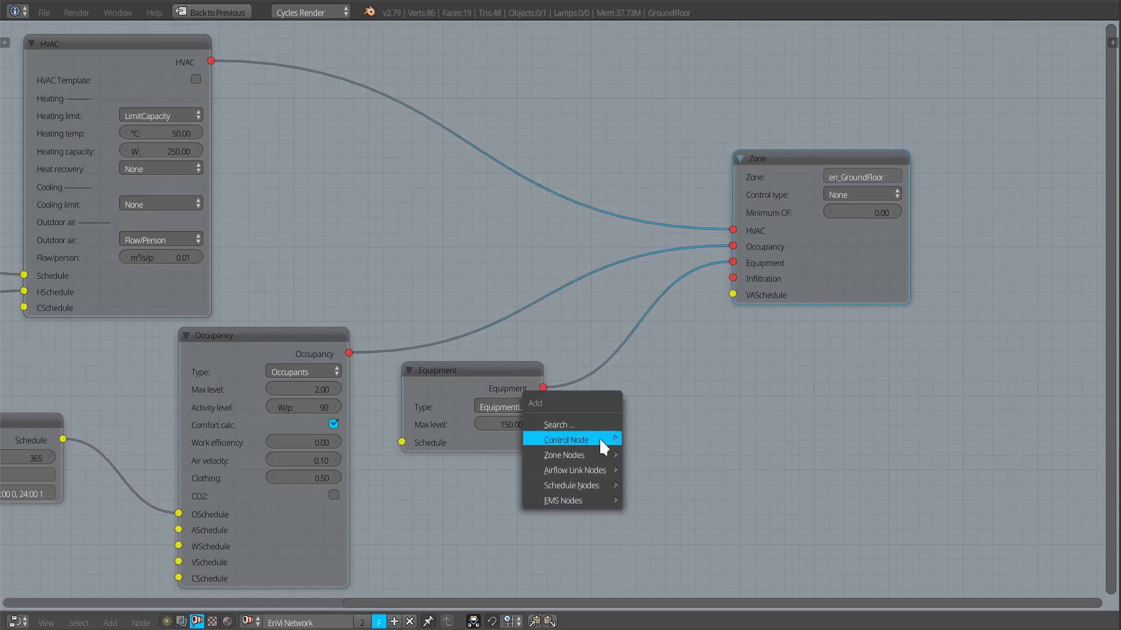
{"action": "mouse_move", "coordinate": [597, 473]}
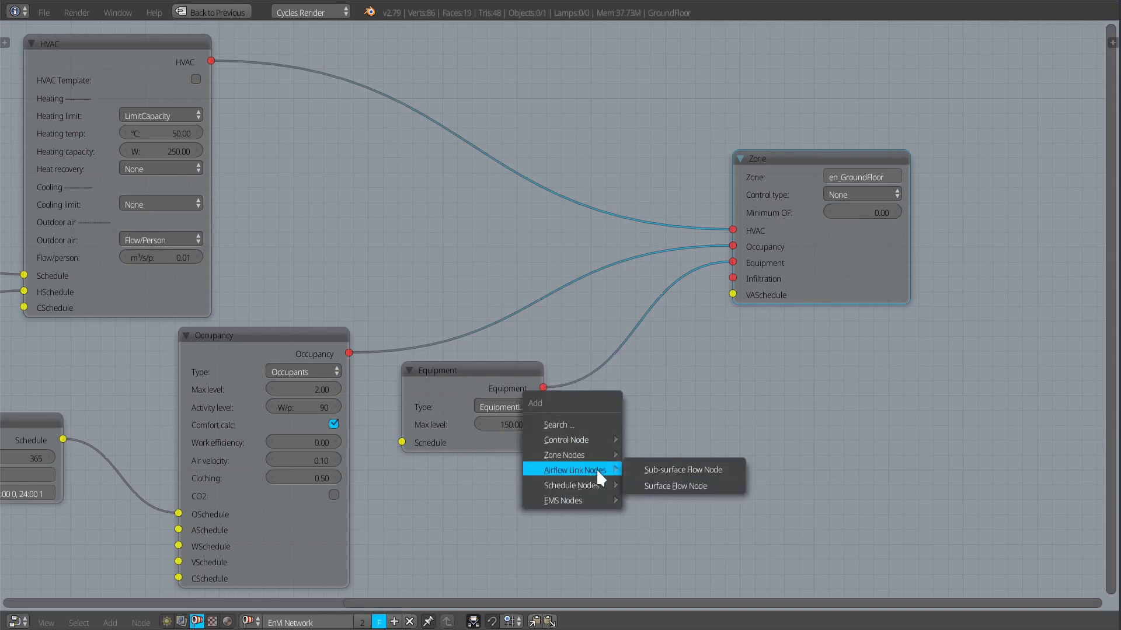
{"action": "mouse_move", "coordinate": [594, 453]}
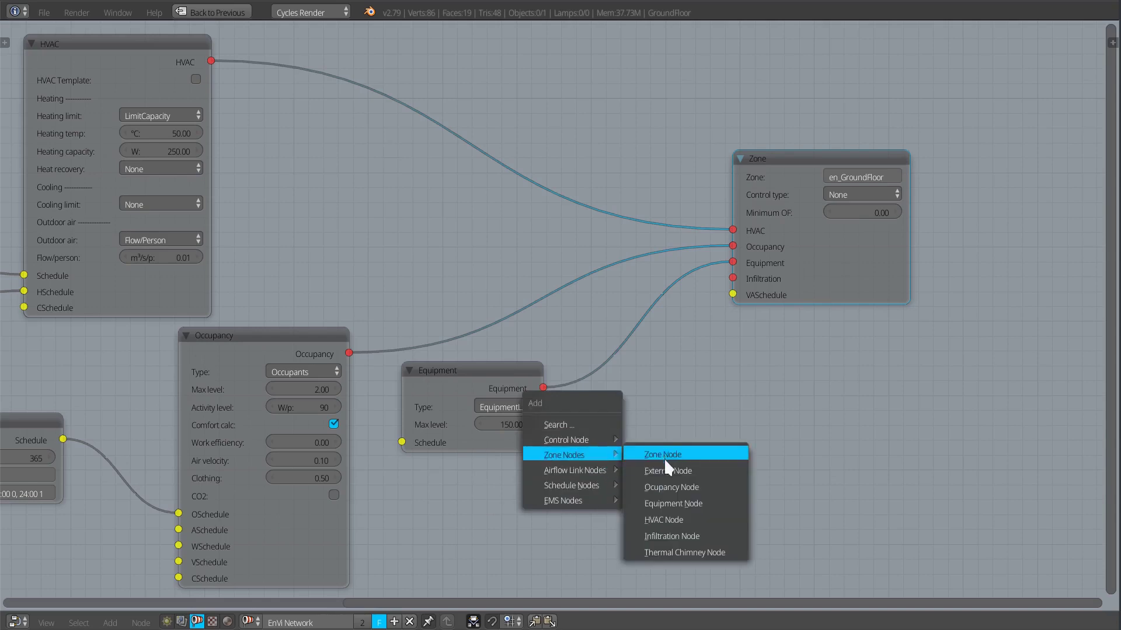
{"action": "left_click", "coordinate": [675, 531]}
{"action": "left_click", "coordinate": [609, 411]}
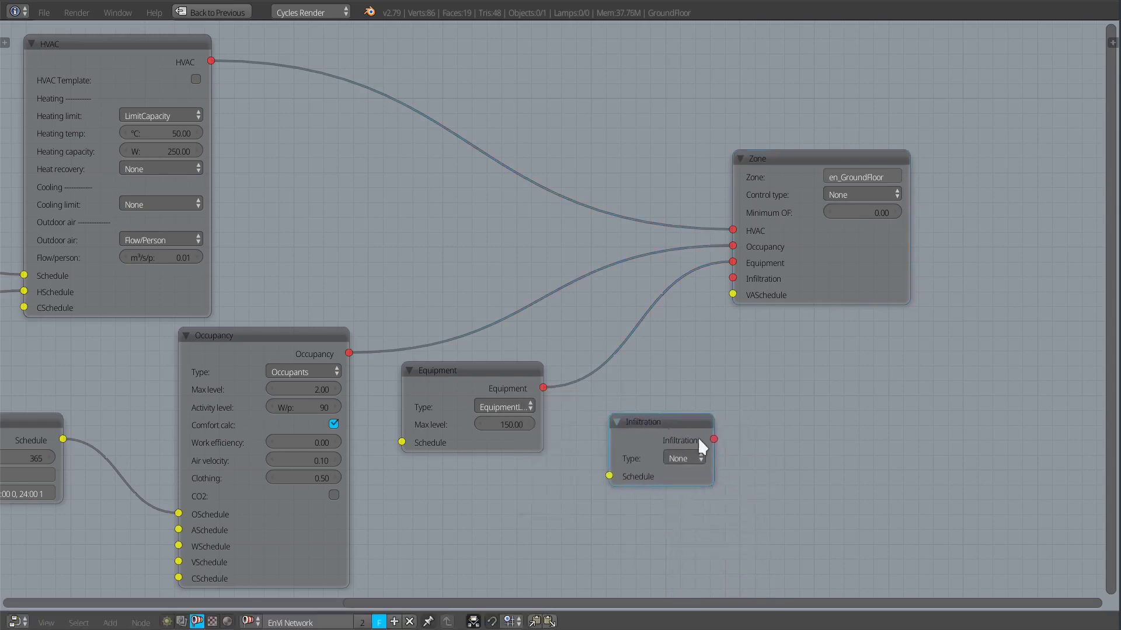
{"action": "left_click_drag", "start_coordinate": [713, 438], "coordinate": [733, 279]}
{"action": "left_click_drag", "start_coordinate": [811, 155], "coordinate": [923, 181]}
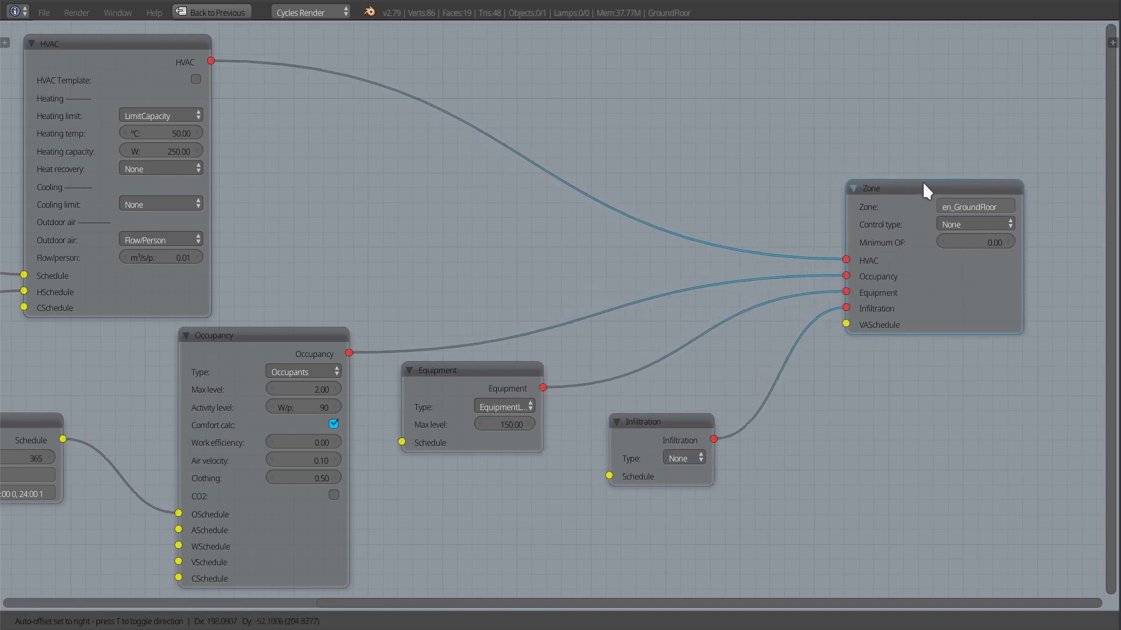
- Set the Infiltration node's type to ACH and its level to 0.25
{"action": "left_click", "coordinate": [685, 458]}
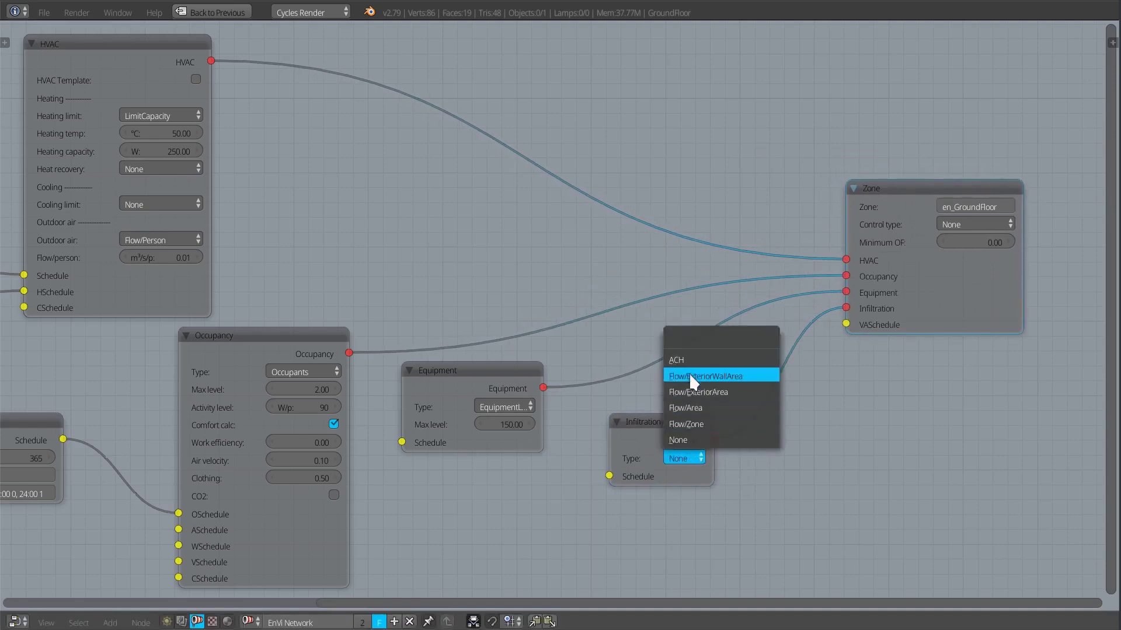
{"action": "left_click", "coordinate": [684, 357]}
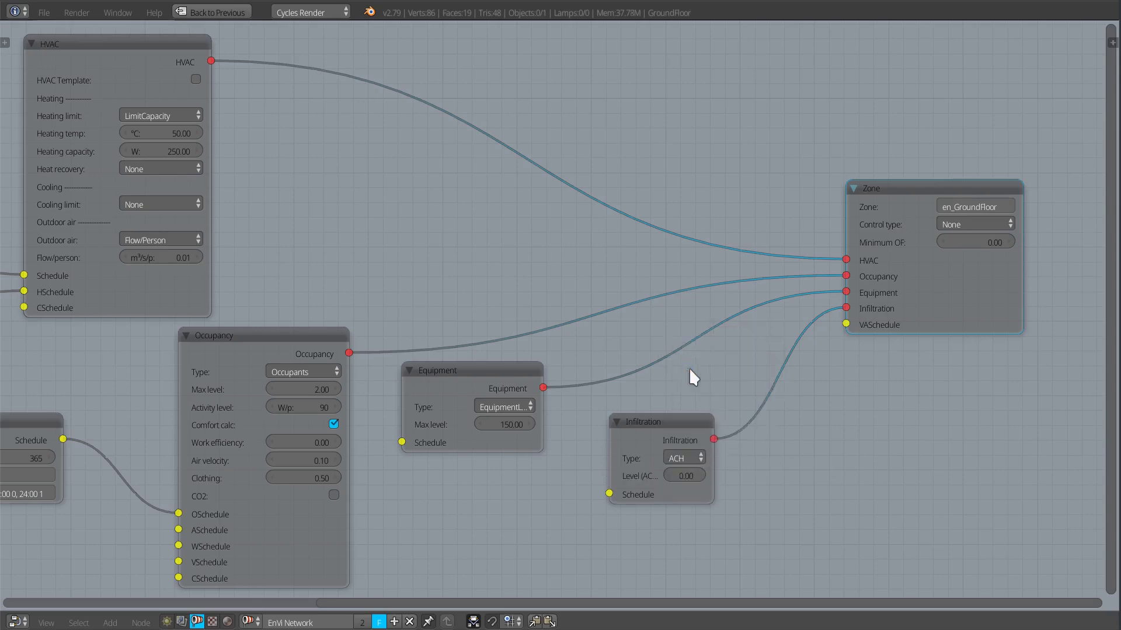
{"action": "type", "text": "0"}
- Enable the CO2 option in the Occupancy node
{"action": "scroll", "coordinate": [711, 522], "scroll_direction": "down", "scroll_amount": 2}
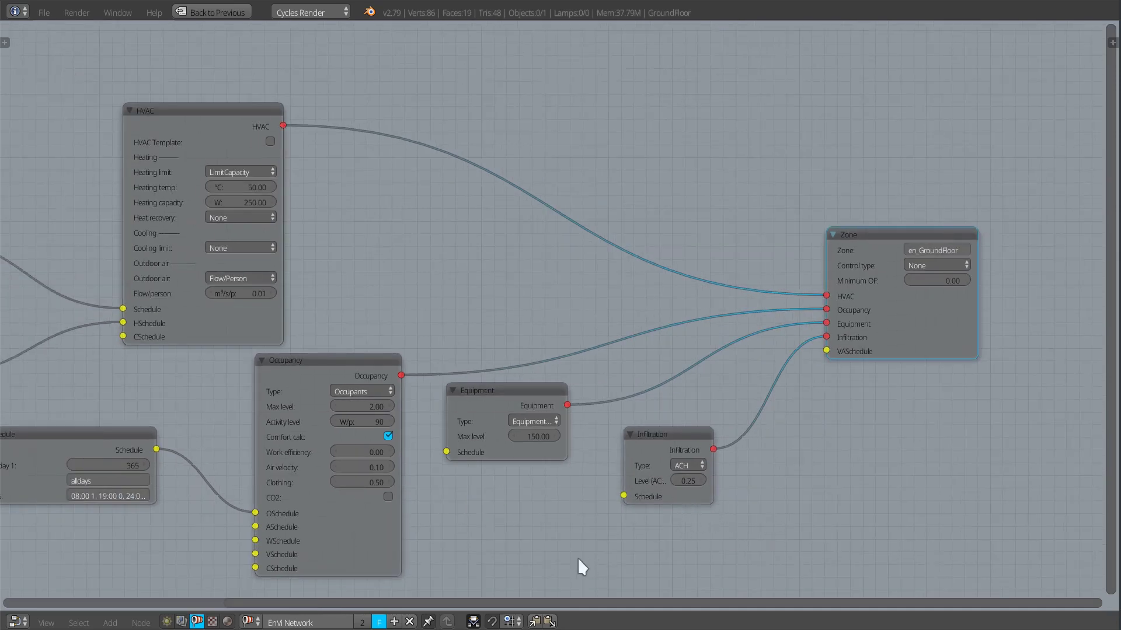
{"action": "middle_click_drag", "start_coordinate": [588, 521], "coordinate": [613, 480]}
{"action": "left_click", "coordinate": [432, 426]}
{"action": "scroll", "coordinate": [651, 452], "scroll_direction": "down", "scroll_amount": 3}
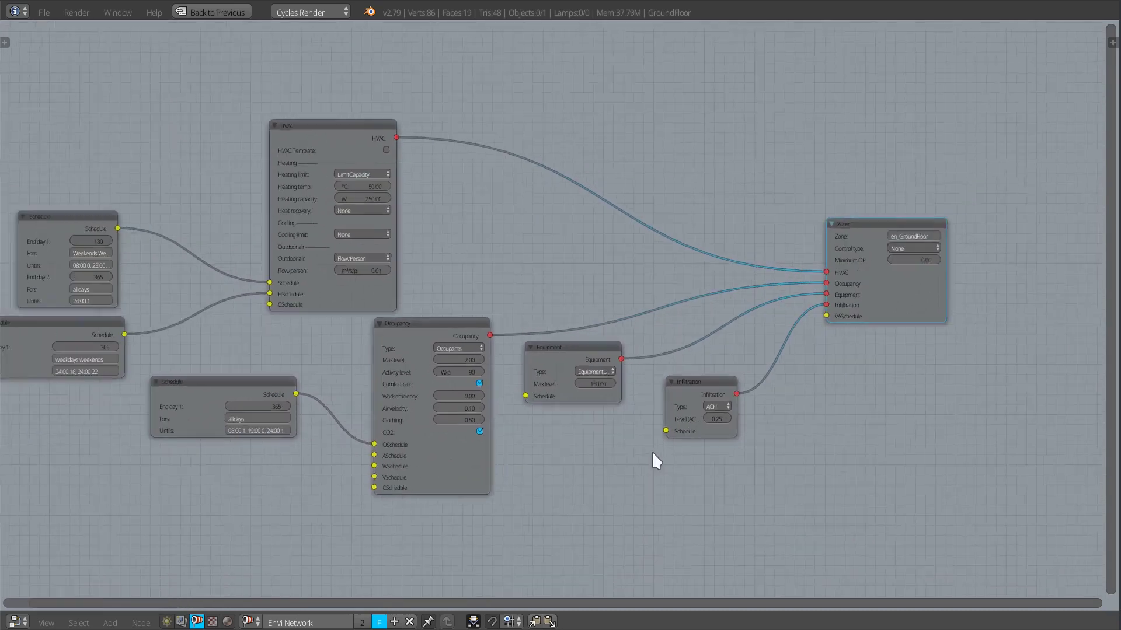
{"action": "middle_click_drag", "start_coordinate": [708, 477], "coordinate": [633, 456]}
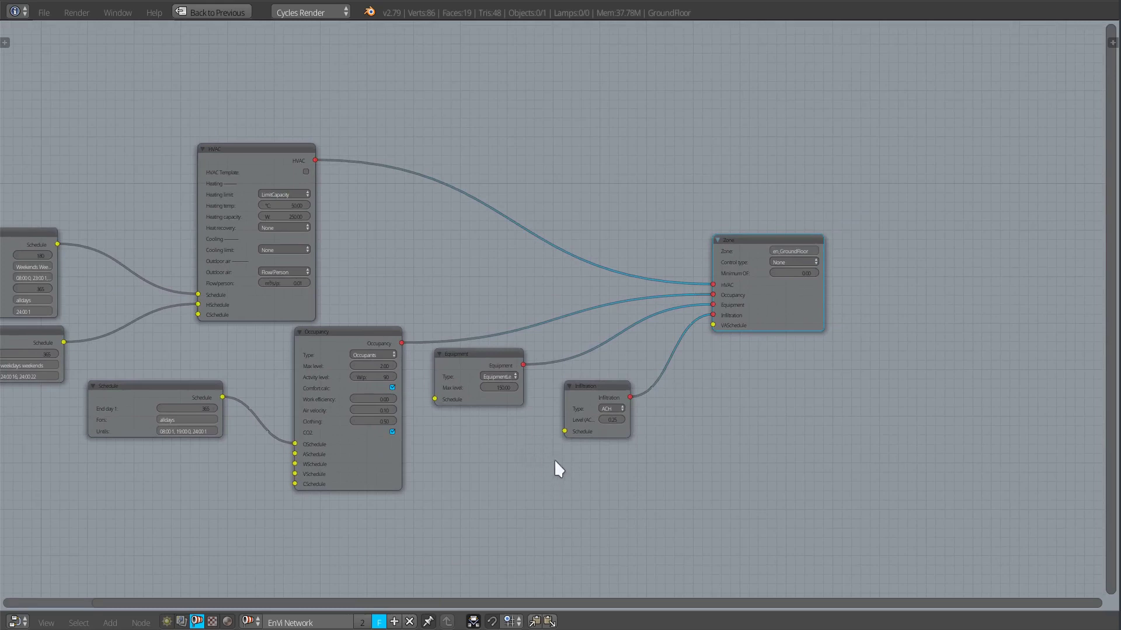
{"action": "scroll", "coordinate": [569, 465], "scroll_direction": "up", "scroll_amount": 2}
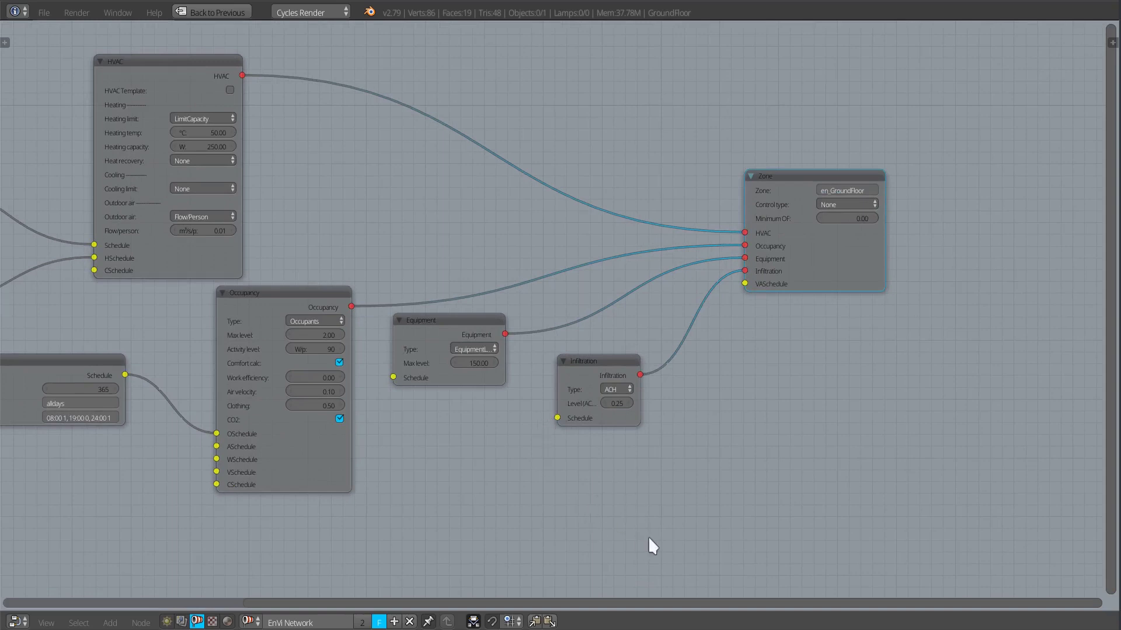
- Return to the main node tree, set the EnVi Export results category to Zone Ventilation, and run the EnVi simulation
{"action": "key", "text": "ctrl+space"}
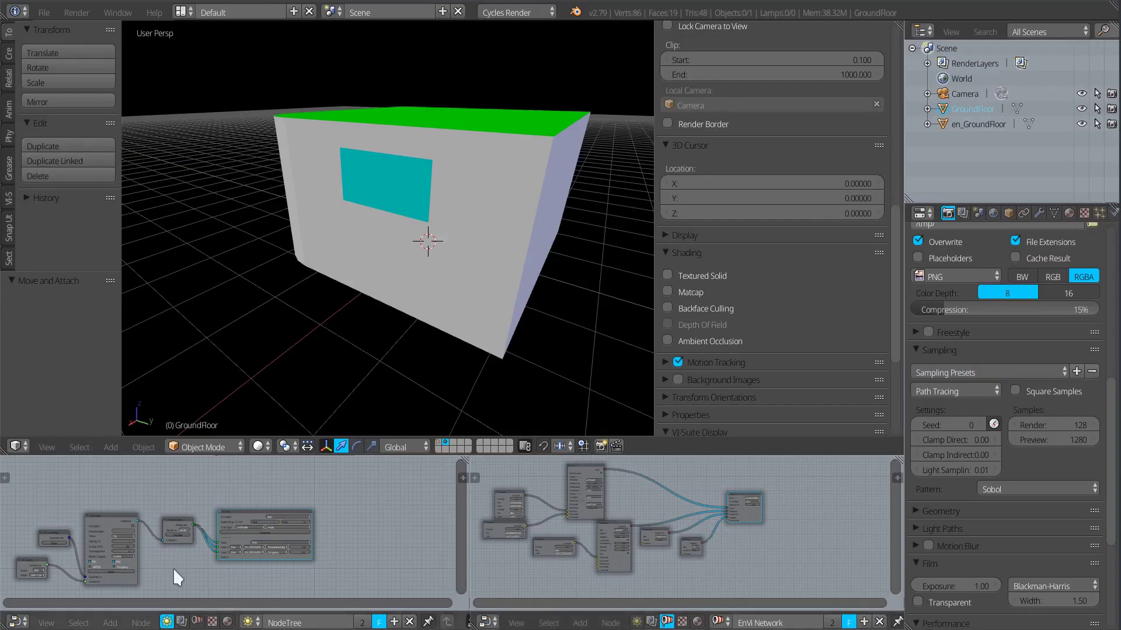
{"action": "key", "text": "ctrl+space"}
{"action": "middle_click_drag", "start_coordinate": [247, 496], "coordinate": [477, 339]}
{"action": "left_click", "coordinate": [461, 339]}
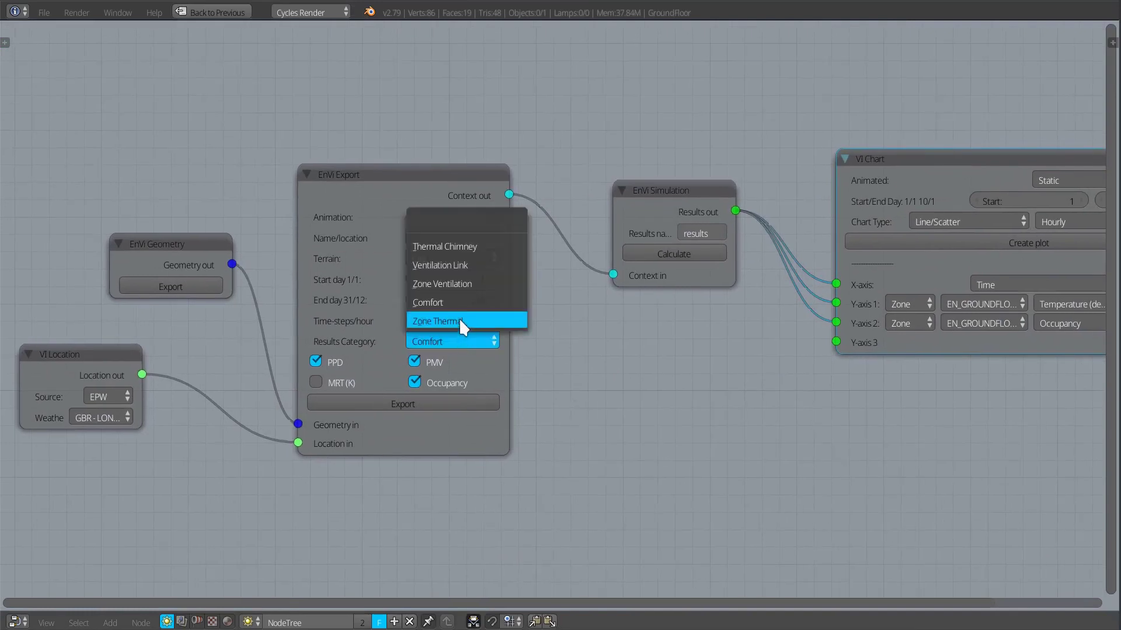
{"action": "left_click", "coordinate": [456, 284]}
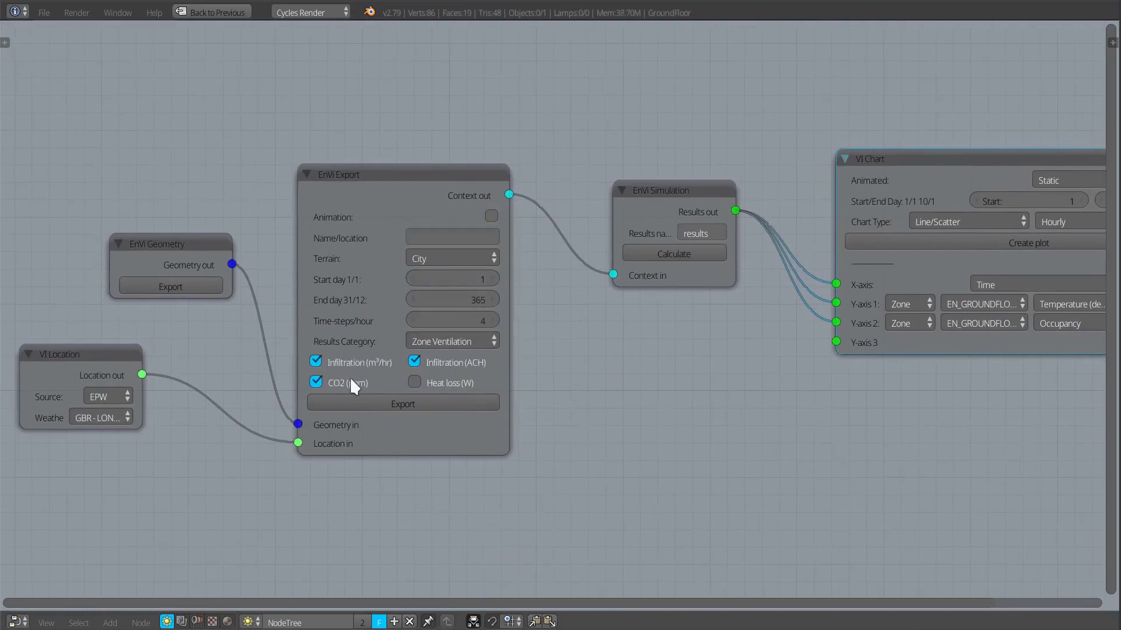
{"action": "left_click", "coordinate": [461, 340]}
{"action": "left_click", "coordinate": [675, 254]}
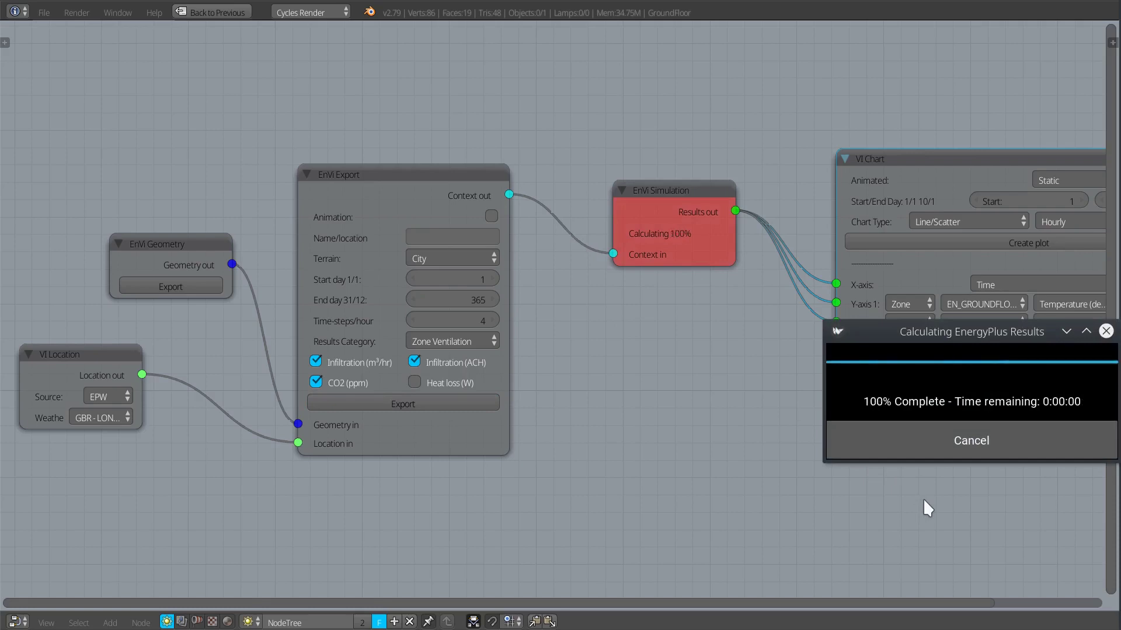
- Unlink the VI Chart's Y-axis 2 input and plot the ground floor zone's CO2 (ppm) on Y-axis 1 against time
{"action": "middle_click_drag", "start_coordinate": [921, 500], "coordinate": [506, 520]}
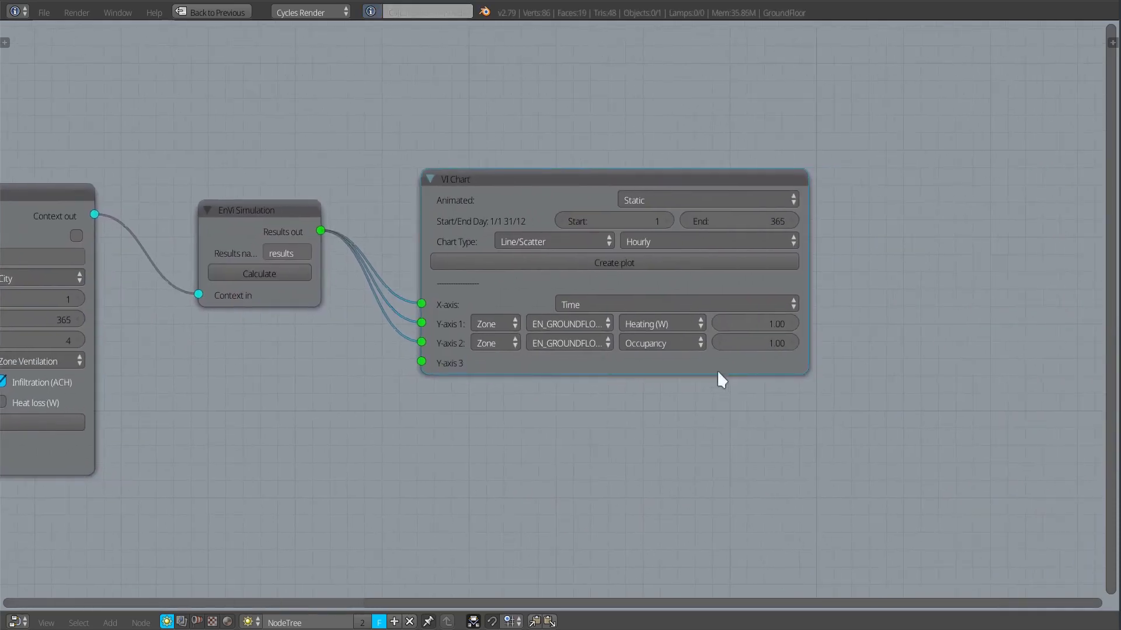
{"action": "left_click_drag", "start_coordinate": [420, 343], "coordinate": [429, 325]}
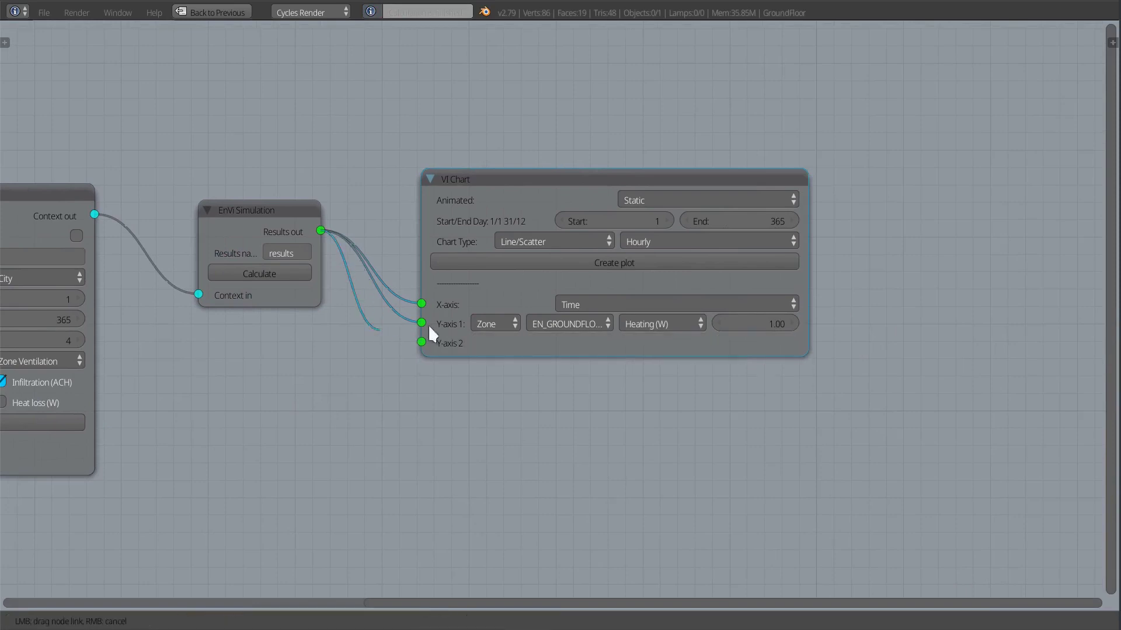
{"action": "left_click", "coordinate": [658, 323]}
{"action": "left_click", "coordinate": [669, 191]}
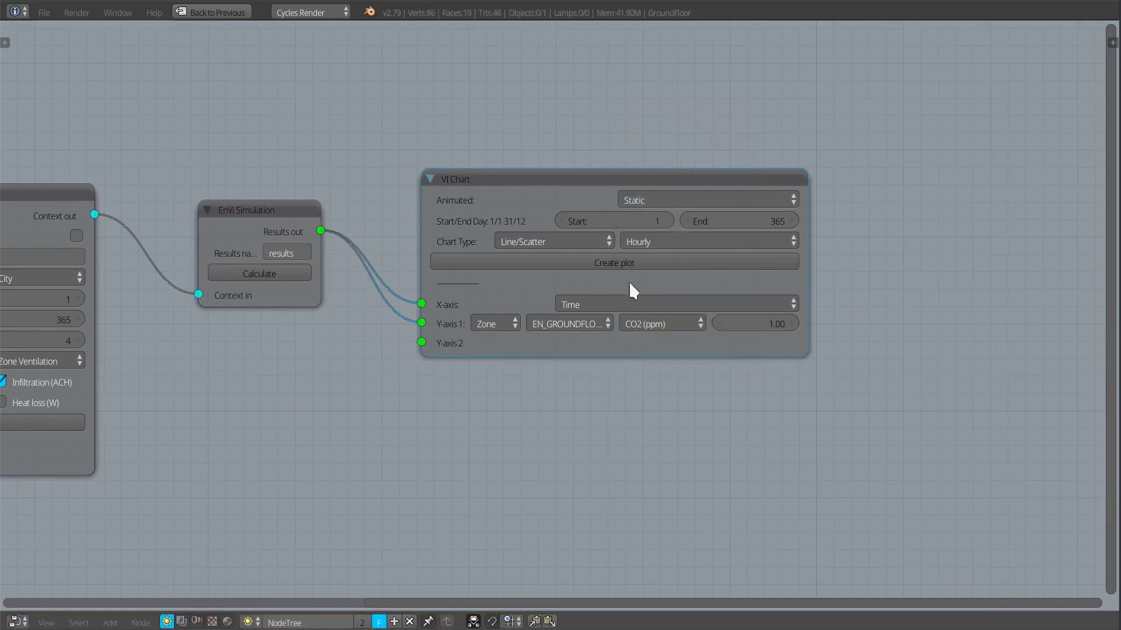
{"action": "left_click", "coordinate": [614, 261]}
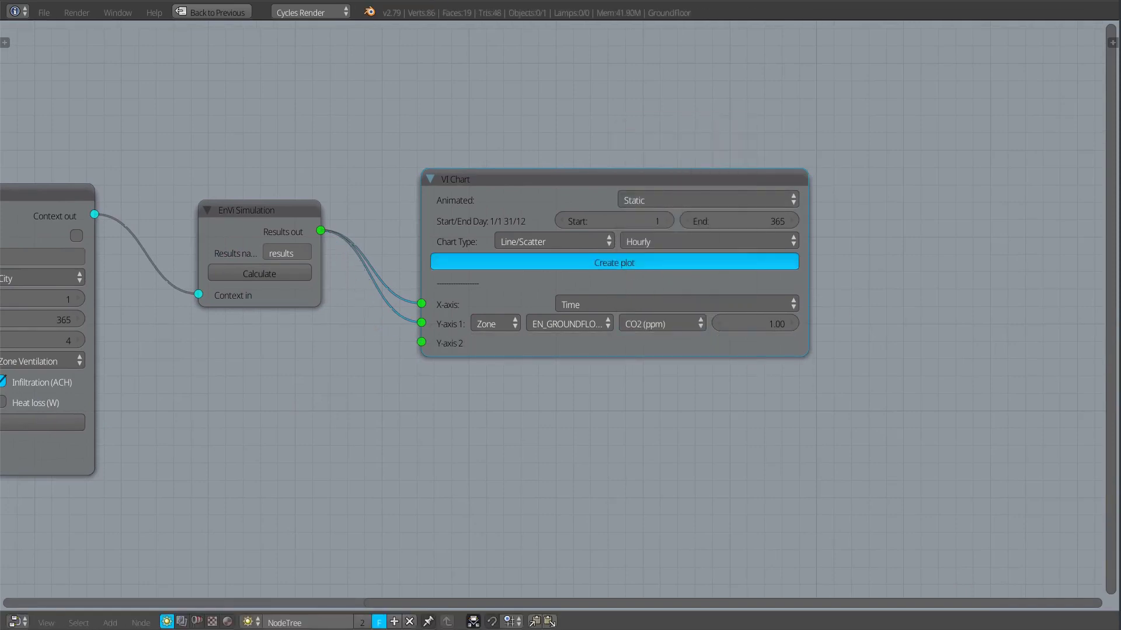
- Enlarge the CO2 plot window and reposition it to inspect the whole year, then close it
{"action": "left_click_drag", "start_coordinate": [739, 472], "coordinate": [1118, 627]}
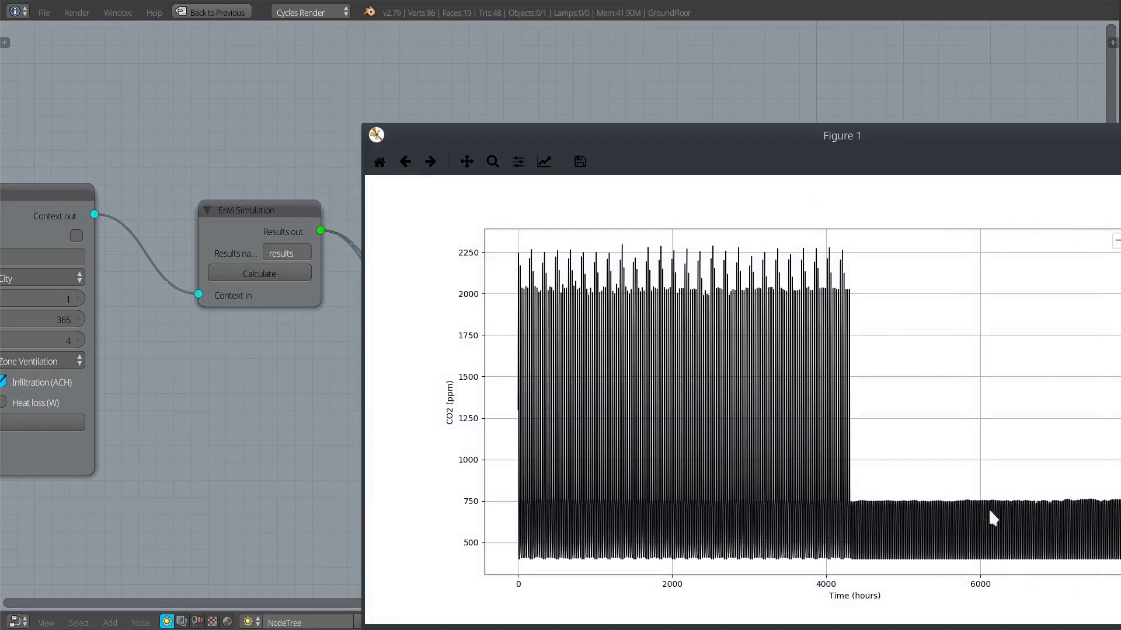
{"action": "left_click_drag", "start_coordinate": [975, 164], "coordinate": [706, 96]}
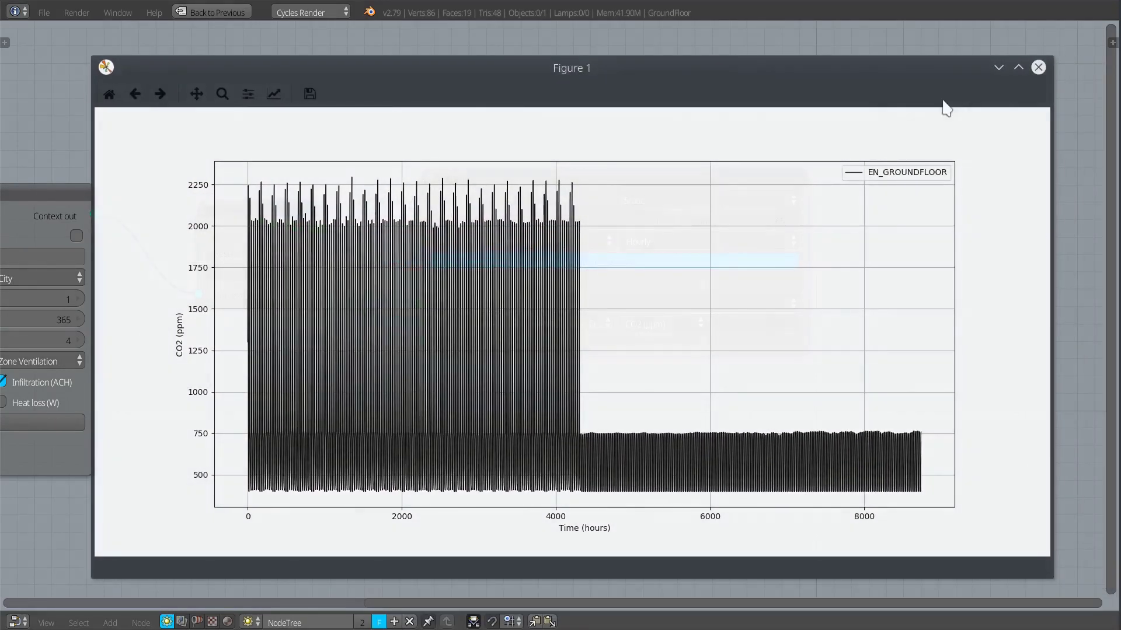
{"action": "left_click", "coordinate": [1038, 67]}
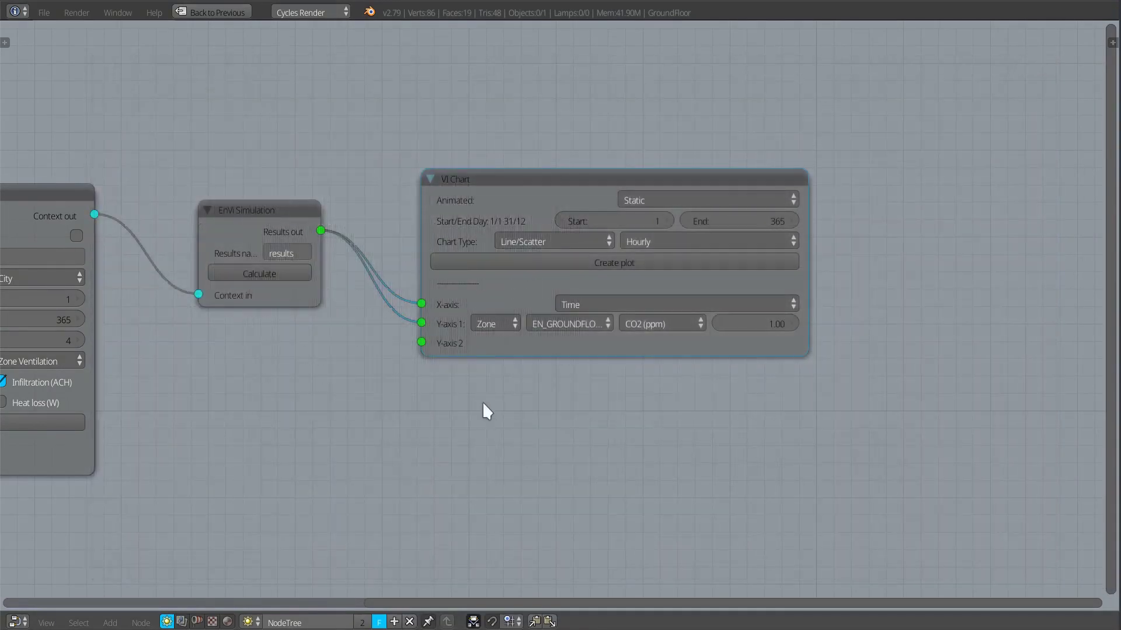
- Examine the HVAC node's outdoor air settings and its connected schedules in the EnVi Network editor
{"action": "key", "text": "ctrl+Up"}
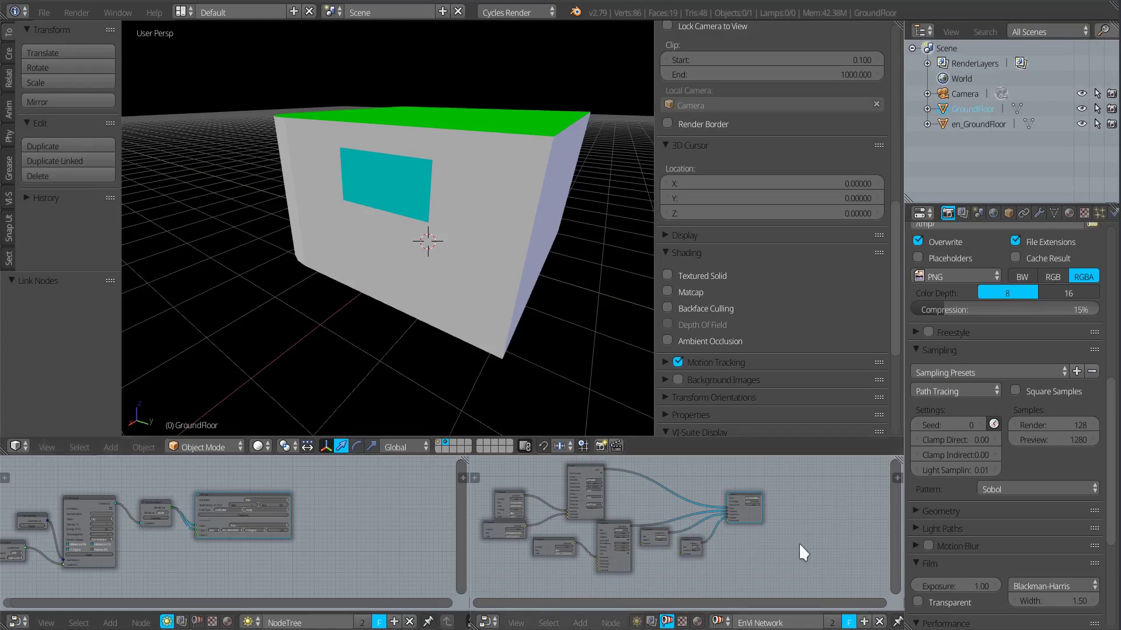
{"action": "key", "text": "ctrl+Up"}
{"action": "middle_click_drag", "start_coordinate": [330, 248], "coordinate": [538, 283]}
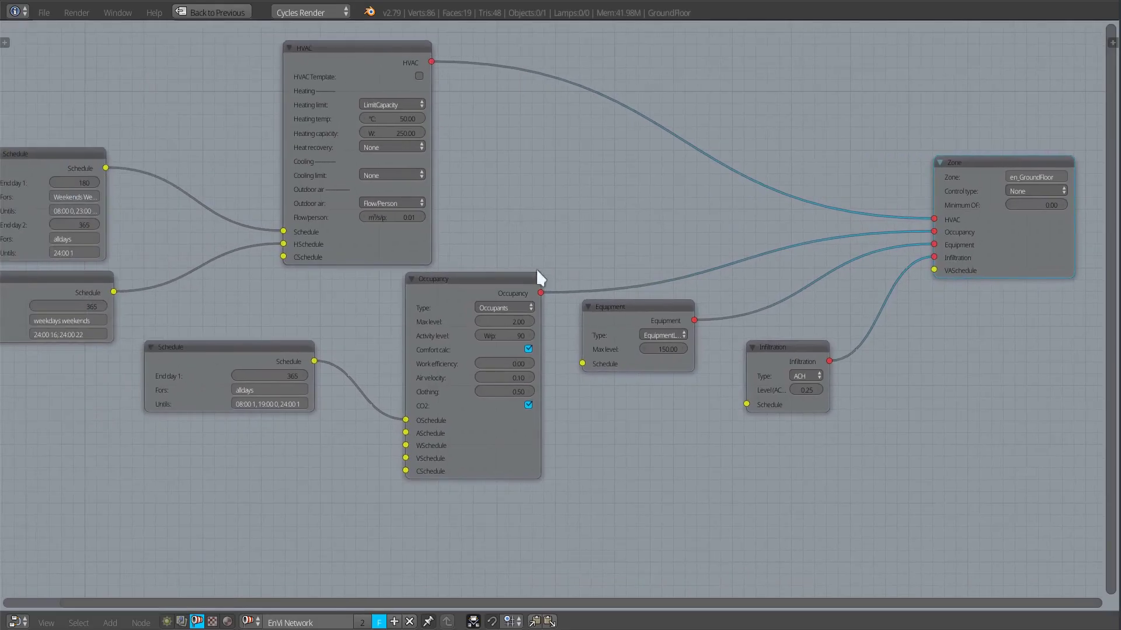
{"action": "middle_click_drag", "start_coordinate": [370, 297], "coordinate": [551, 348]}
{"action": "scroll", "coordinate": [405, 318], "scroll_direction": "up", "scroll_amount": 4}
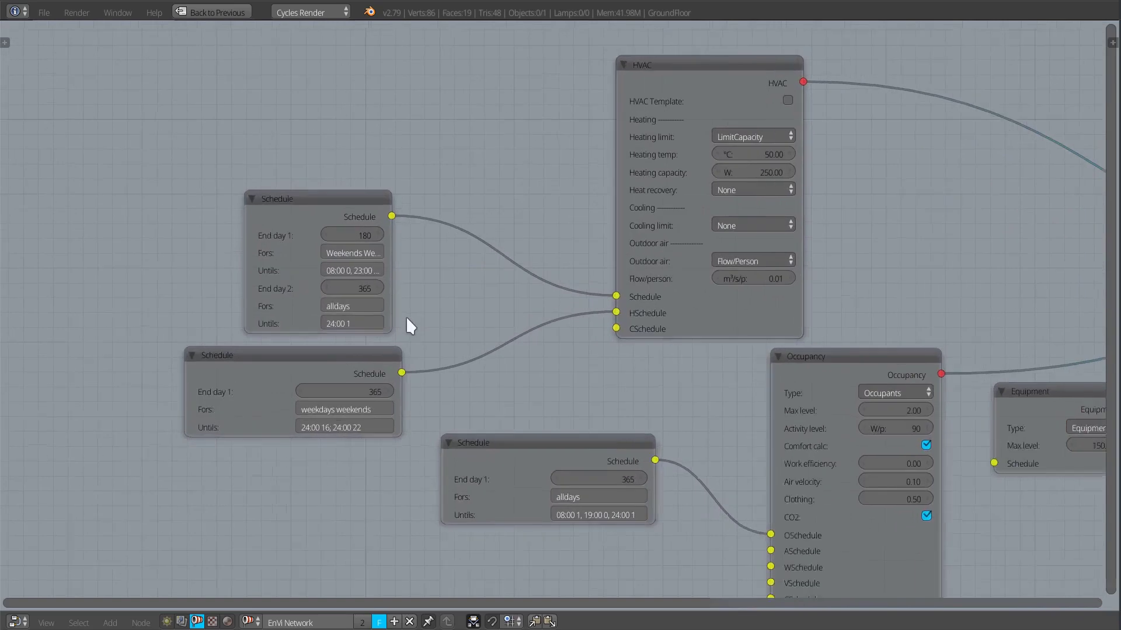
{"action": "scroll", "coordinate": [407, 331], "scroll_direction": "up", "scroll_amount": 1}
{"action": "middle_click_drag", "start_coordinate": [494, 278], "coordinate": [330, 357]}
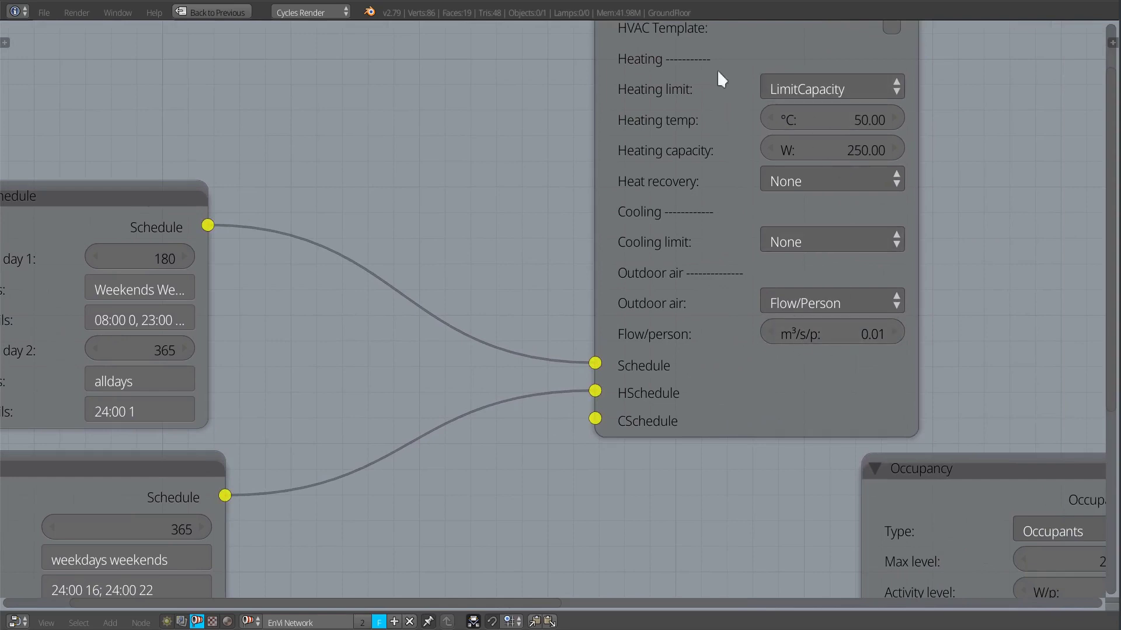
{"action": "scroll", "coordinate": [397, 360], "scroll_direction": "down", "scroll_amount": 1}
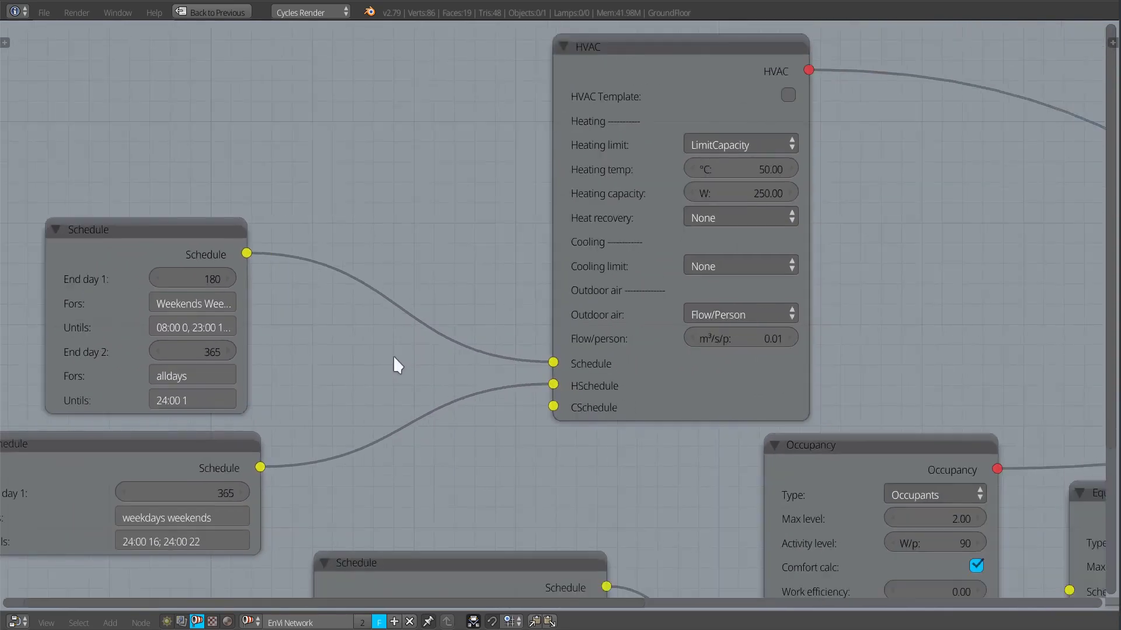
{"action": "scroll", "coordinate": [593, 467], "scroll_direction": "down", "scroll_amount": 2}
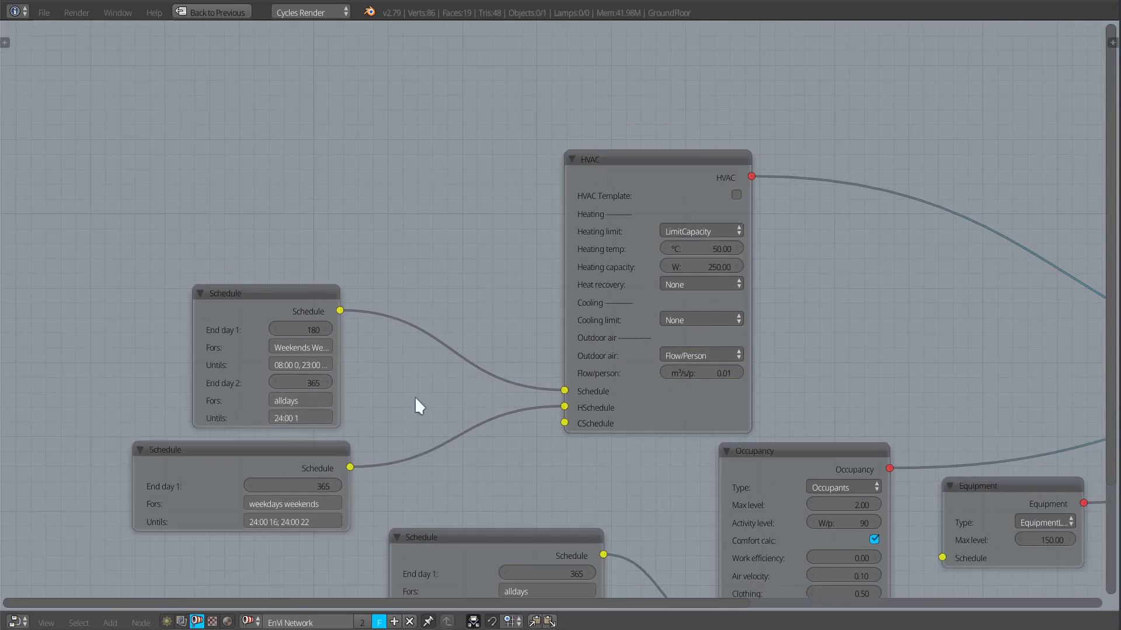
- Recreate the zone CO2 plot from the VI Chart node, review it, and close the figure
{"action": "key", "text": "ctrl+space"}
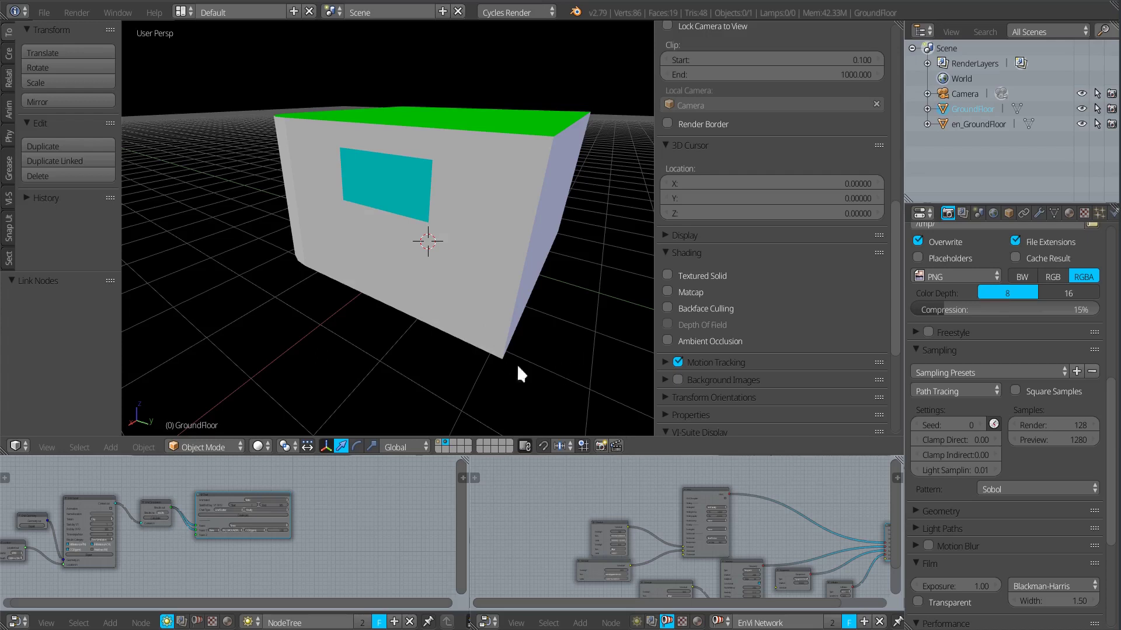
{"action": "left_click", "coordinate": [263, 515]}
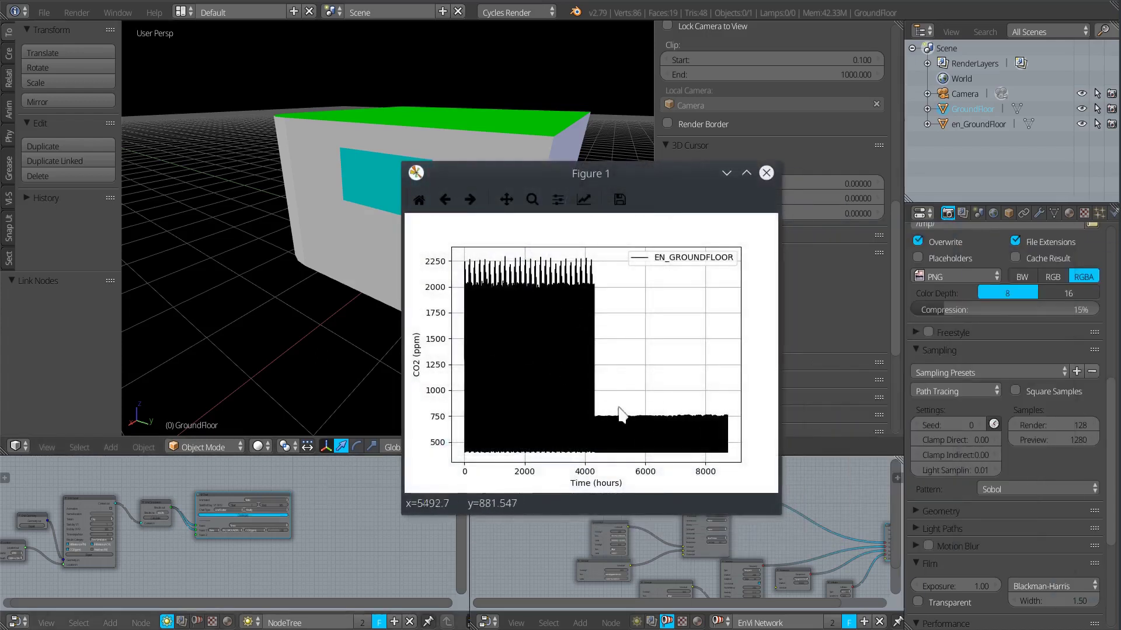
{"action": "left_click", "coordinate": [766, 172]}
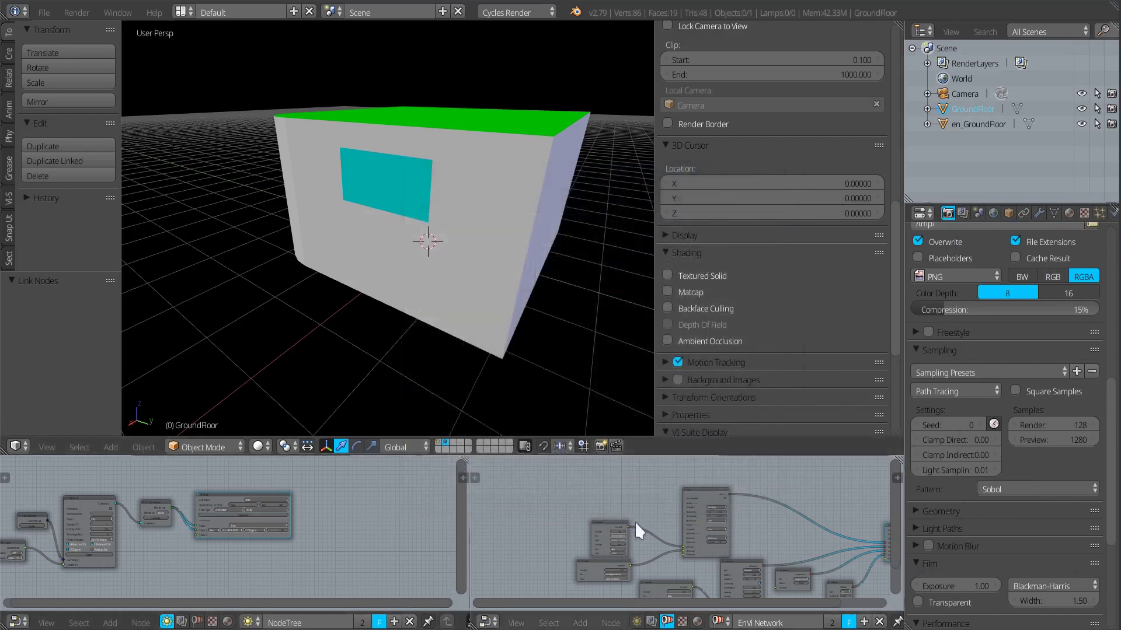
- Plot the ground floor zone's Infiltration (ACH) on Y-axis 1 of the VI Chart and reposition the figure
{"action": "key", "text": "ctrl+Up"}
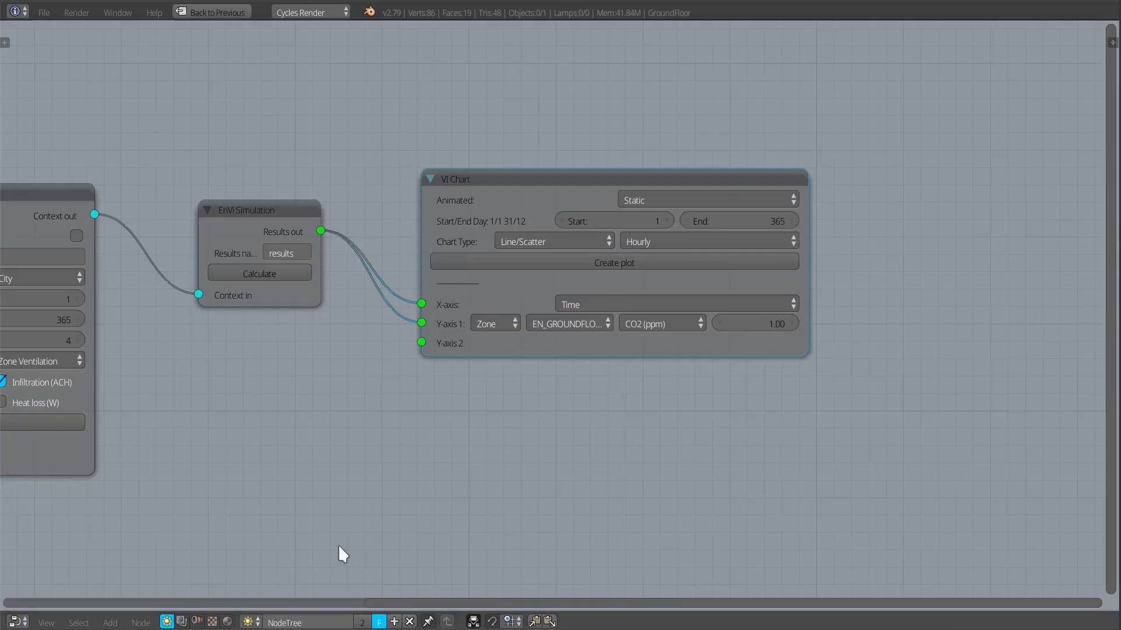
{"action": "left_click", "coordinate": [681, 323]}
{"action": "left_click", "coordinate": [671, 264]}
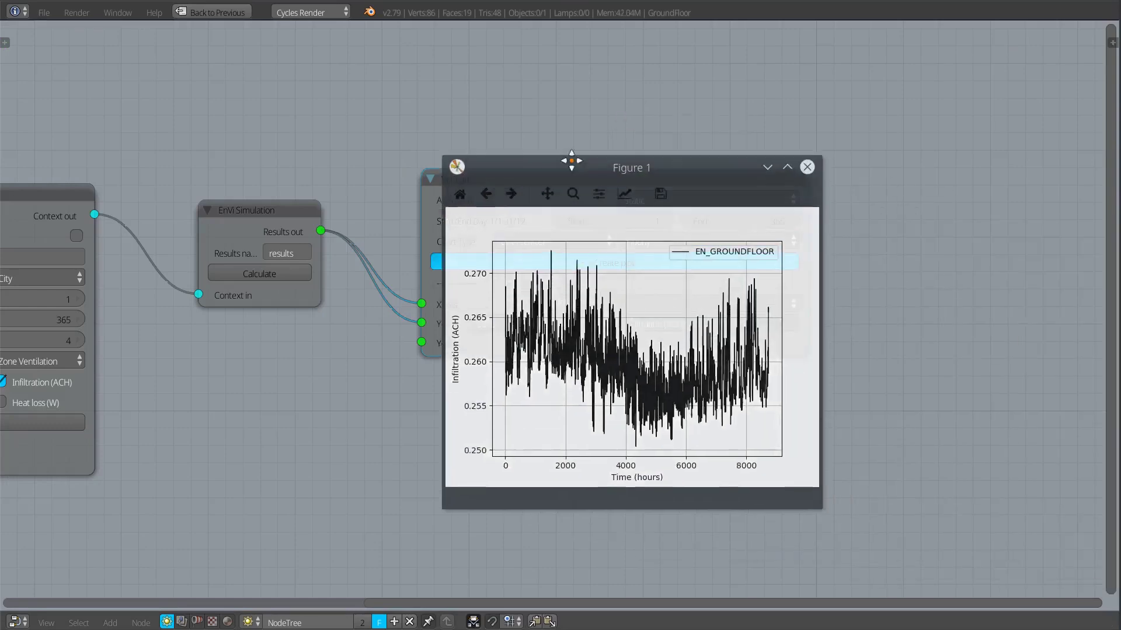
{"action": "left_click_drag", "start_coordinate": [571, 160], "coordinate": [528, 147]}
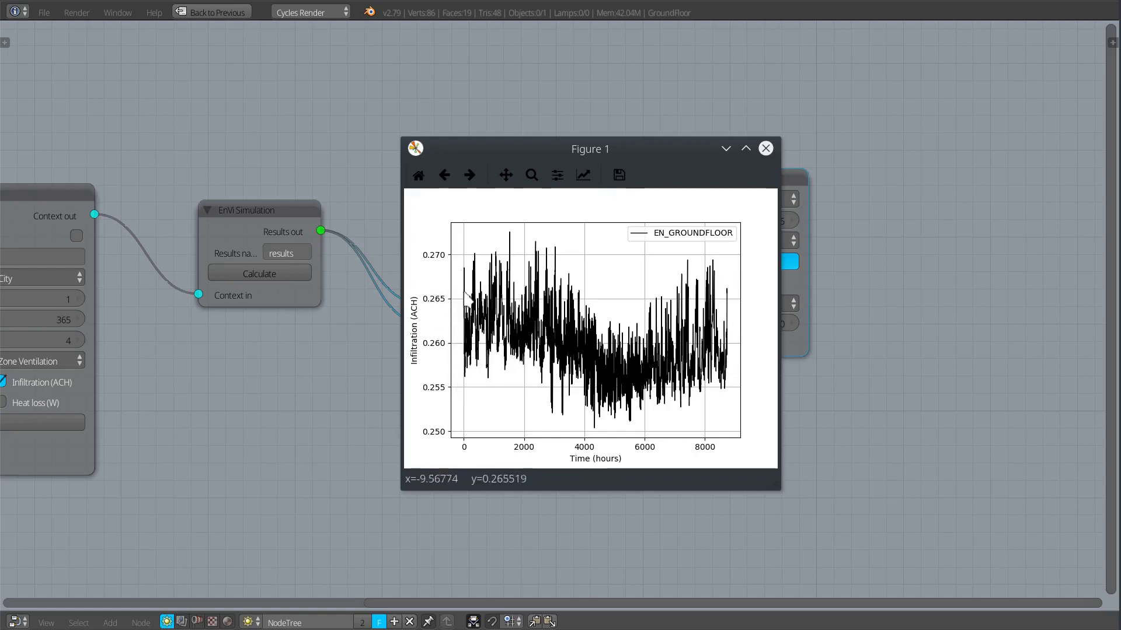
- Close the Infiltration (ACH) figure and restore the multi-editor layout from the maximized VI node tree
{"action": "left_click", "coordinate": [765, 148]}
{"action": "scroll", "coordinate": [785, 403], "scroll_direction": "down", "scroll_amount": 2}
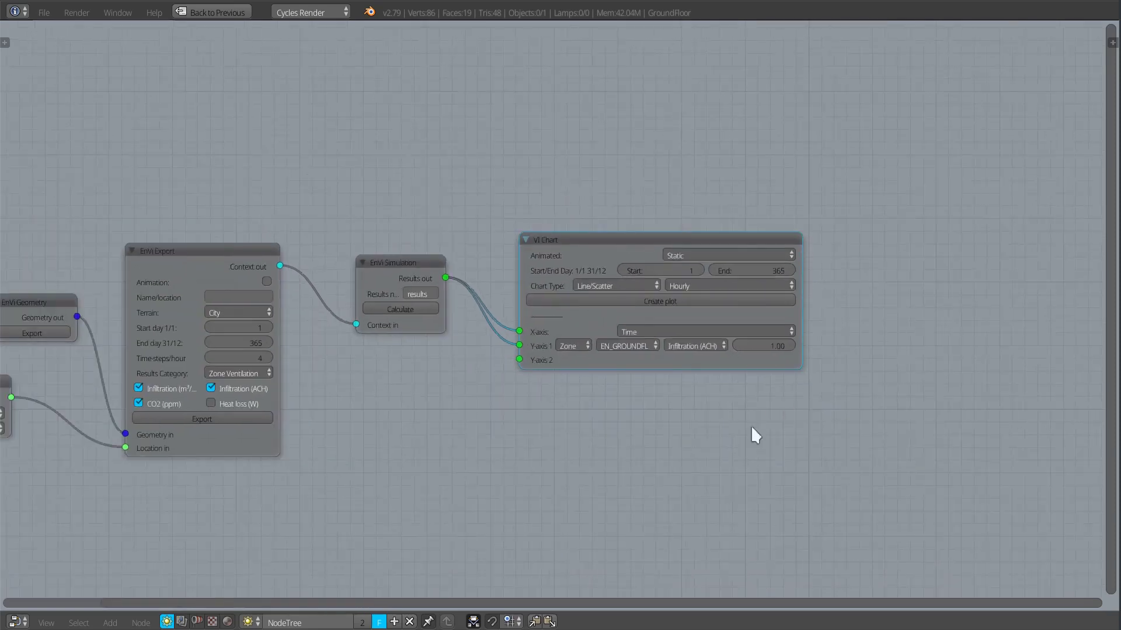
{"action": "key", "text": "ctrl+Up"}
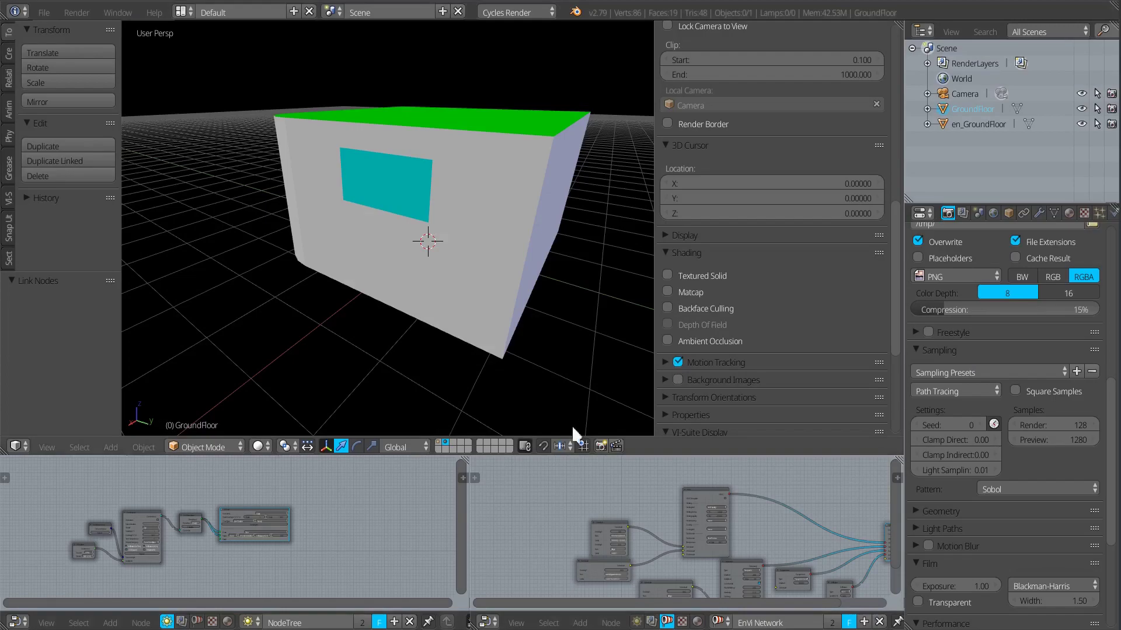
- Examine the completed EnVi Network, from the schedules through the HVAC, Occupancy, Equipment and Infiltration nodes to the zone's sockets
{"action": "key", "text": "ctrl+Up"}
{"action": "scroll", "coordinate": [618, 495], "scroll_direction": "down", "scroll_amount": 1}
{"action": "middle_click_drag", "start_coordinate": [818, 420], "coordinate": [814, 317]}
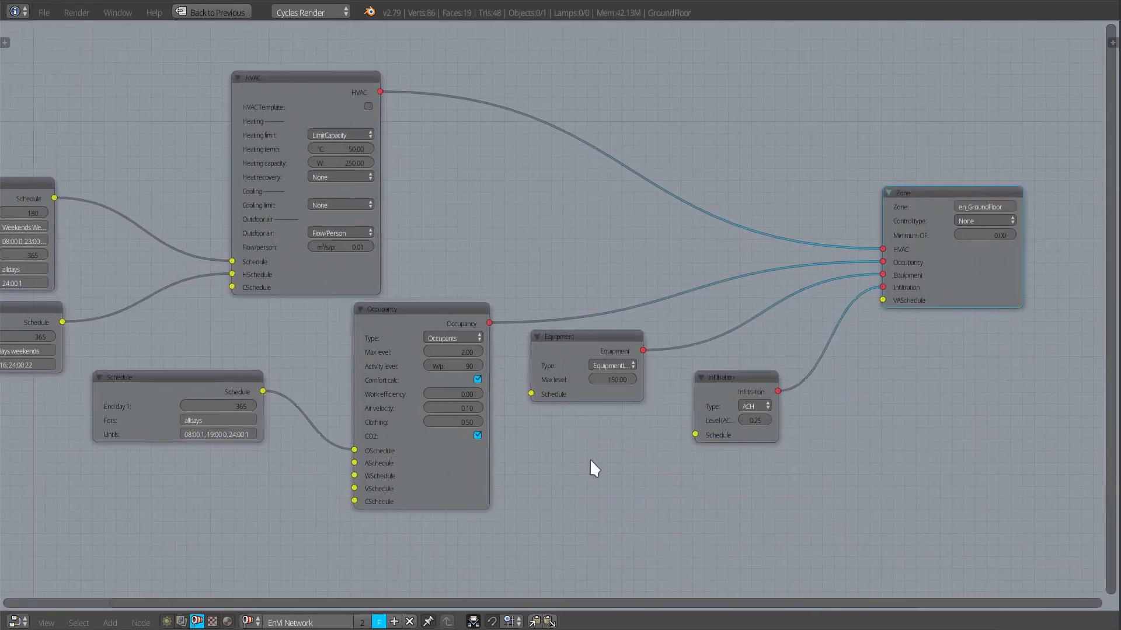
{"action": "scroll", "coordinate": [590, 459], "scroll_direction": "down", "scroll_amount": 2}
{"action": "middle_click_drag", "start_coordinate": [587, 464], "coordinate": [639, 465]}
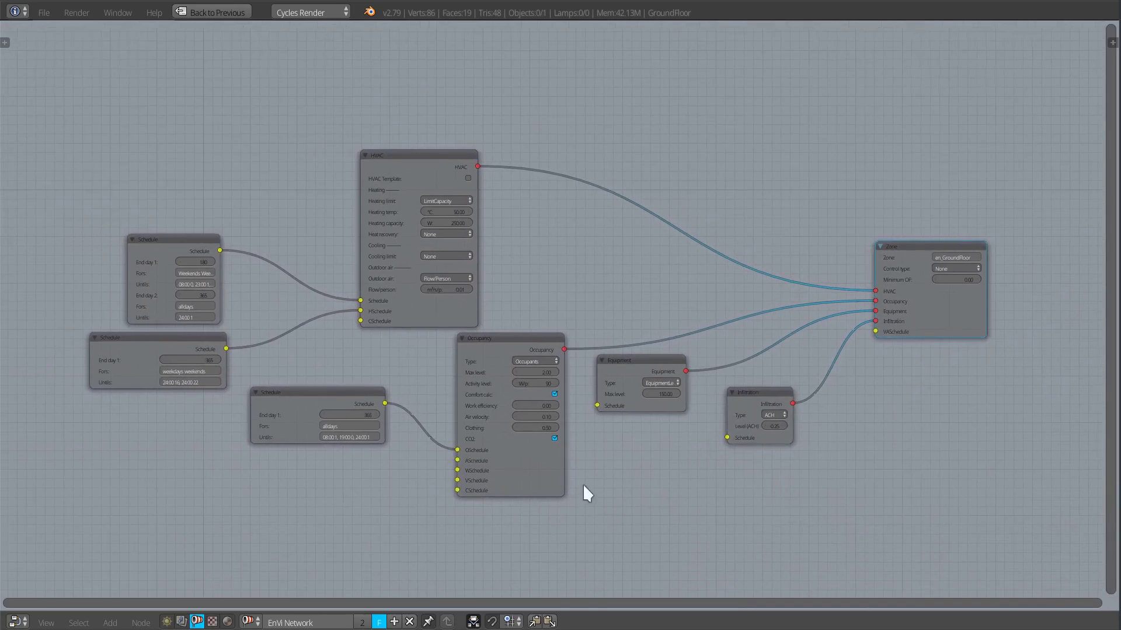
{"action": "scroll", "coordinate": [584, 487], "scroll_direction": "up", "scroll_amount": 2}
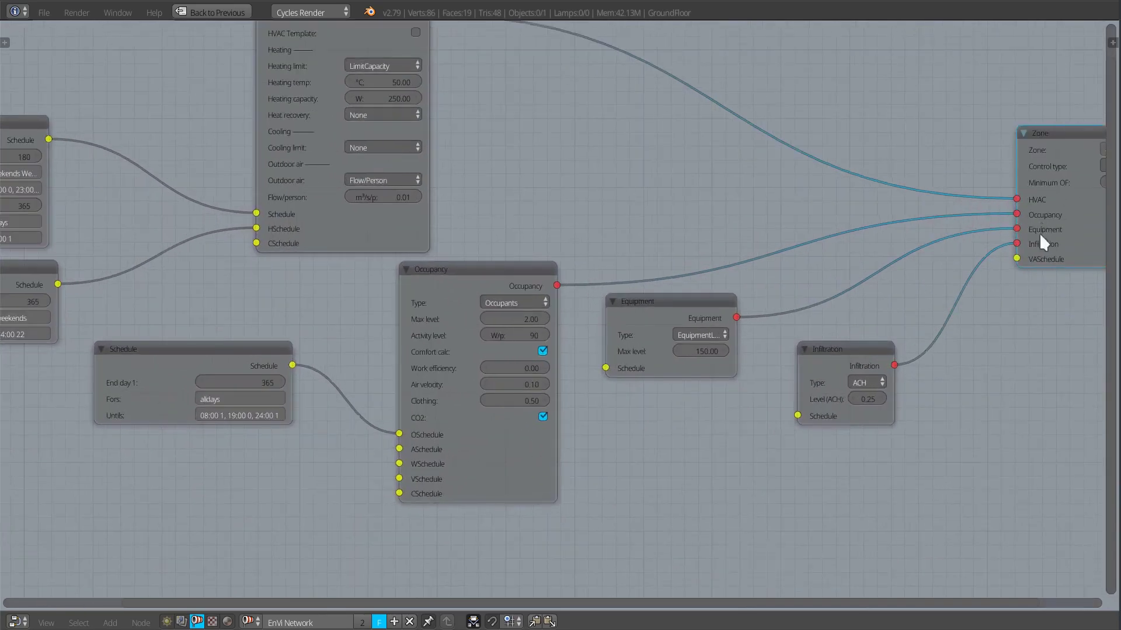
{"action": "scroll", "coordinate": [680, 157], "scroll_direction": "down", "scroll_amount": 1}
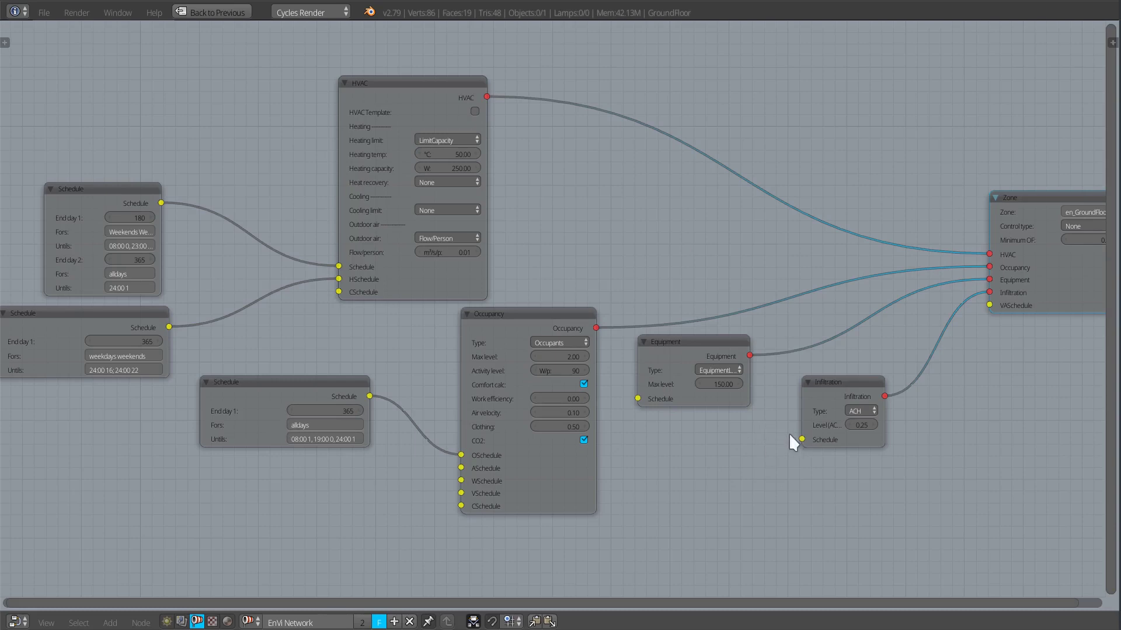
{"action": "scroll", "coordinate": [720, 464], "scroll_direction": "down", "scroll_amount": 3}
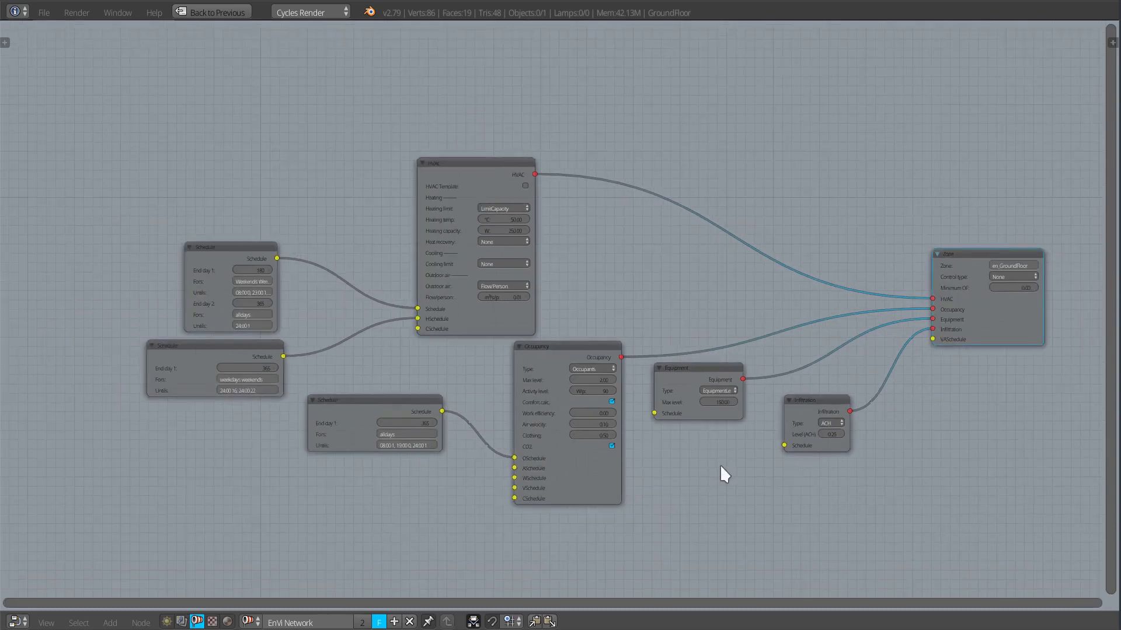
{"action": "scroll", "coordinate": [724, 470], "scroll_direction": "down", "scroll_amount": 1}
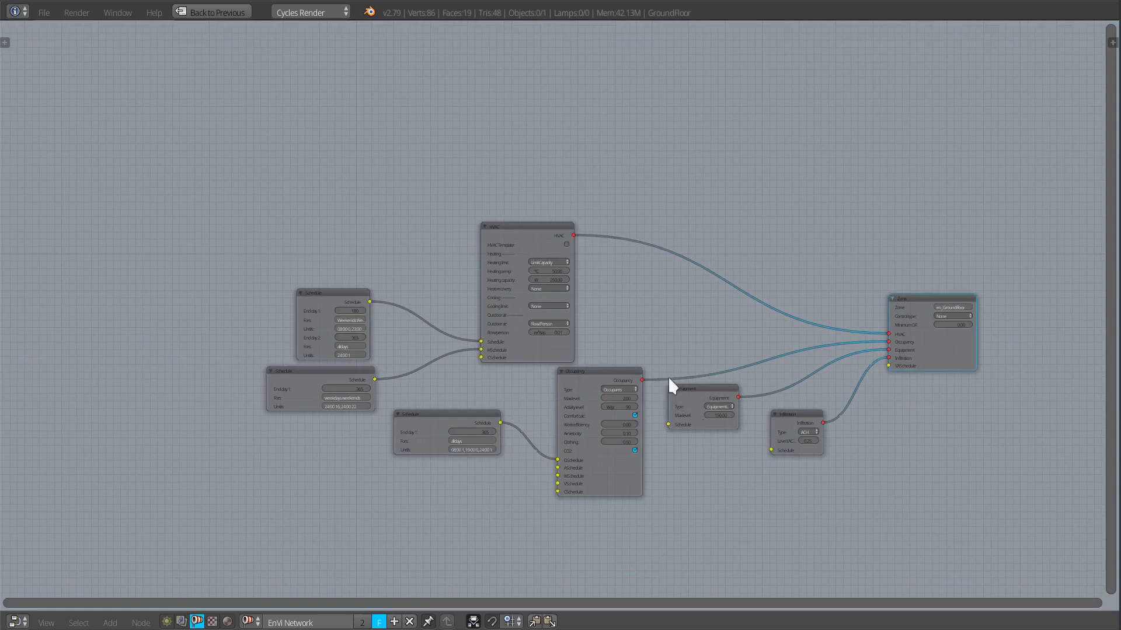
{"action": "key", "text": "ctrl+Up"}
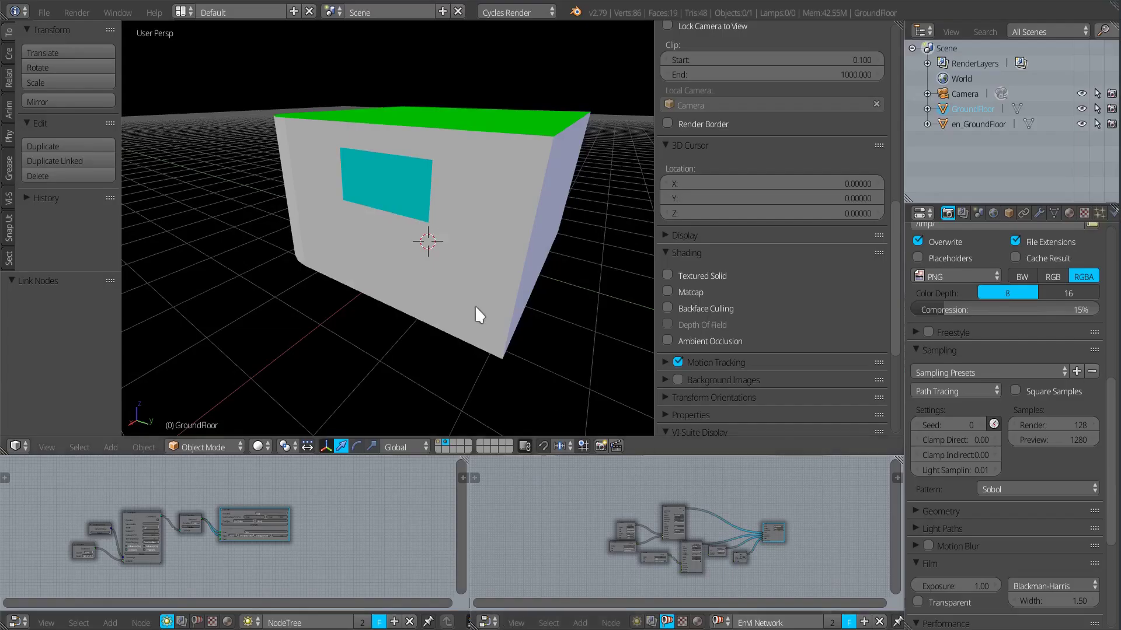
{"action": "middle_click_drag", "start_coordinate": [407, 292], "coordinate": [317, 343]}
{"action": "scroll", "coordinate": [393, 337], "scroll_direction": "down", "scroll_amount": 5}
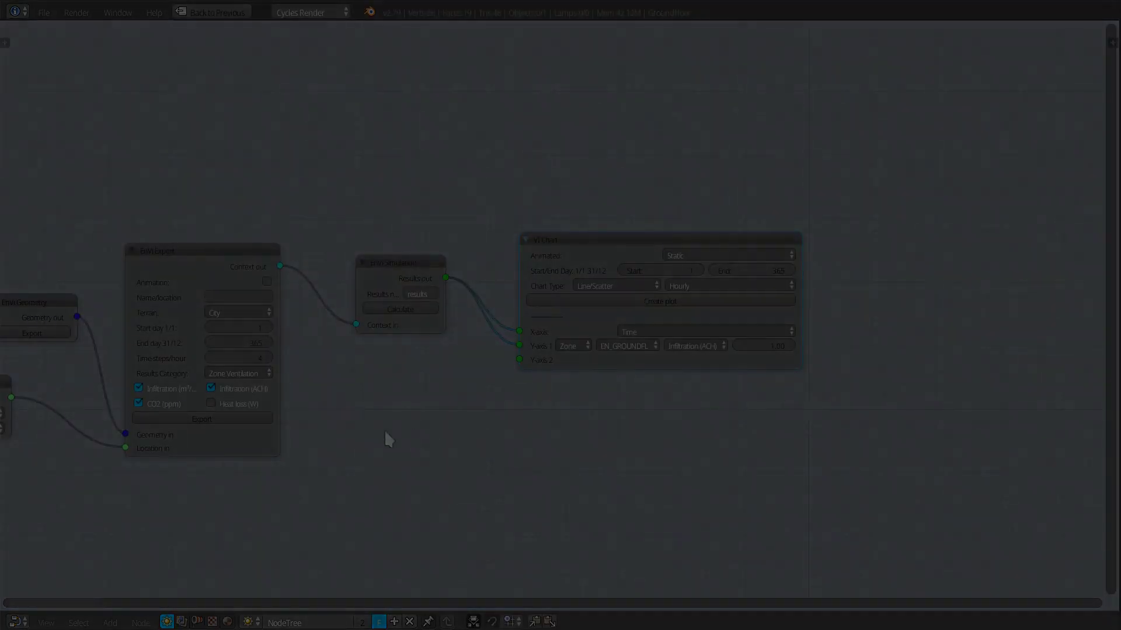
{"action": "middle_click_drag", "start_coordinate": [384, 430], "coordinate": [536, 453]}
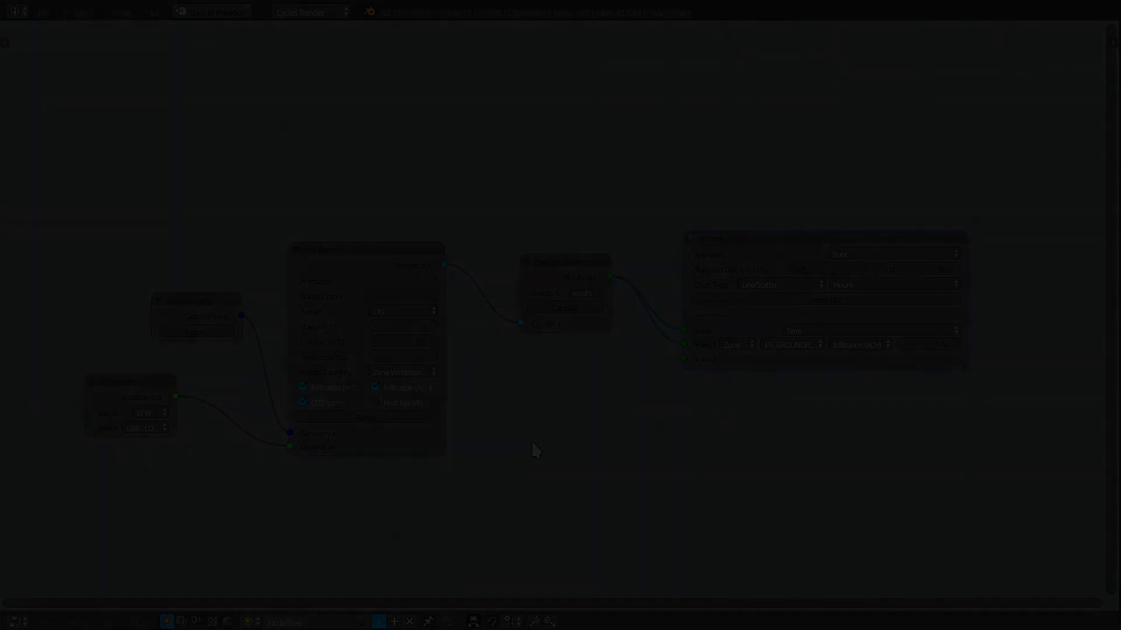